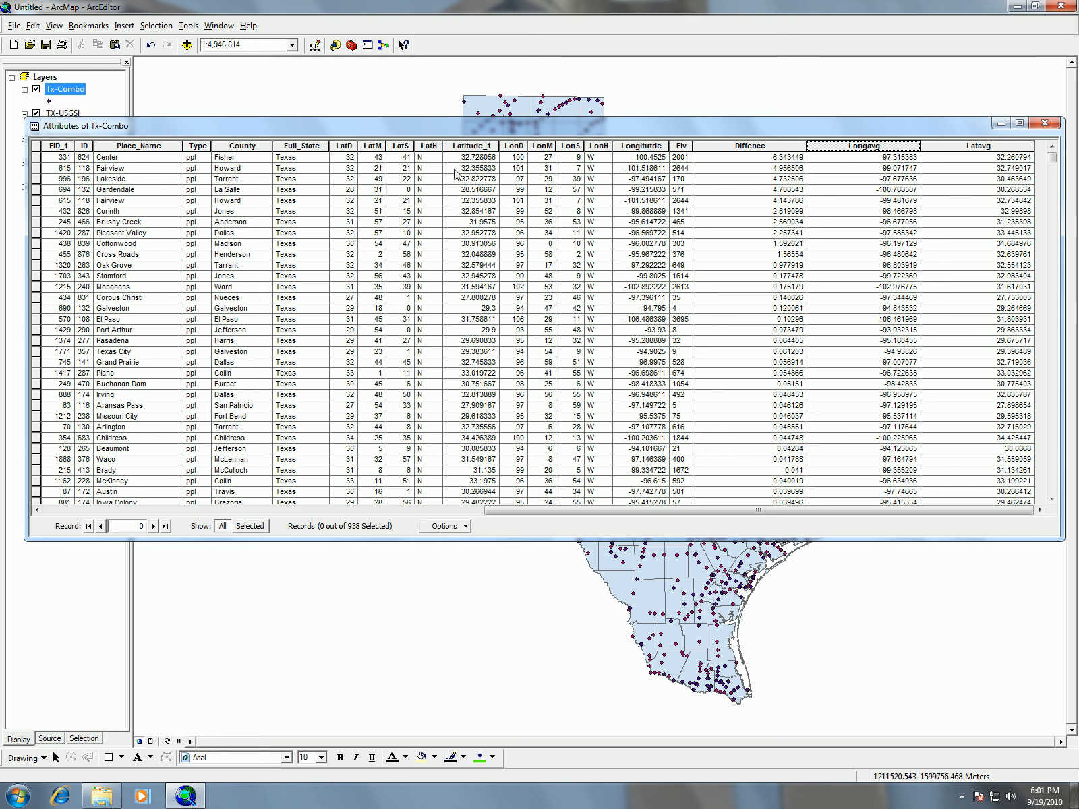
Export all records of the Tx-Combo attribute table to H:\lab_3\Centers.dbf, add the new table to the map, and close the attribute table
click(1043, 124)
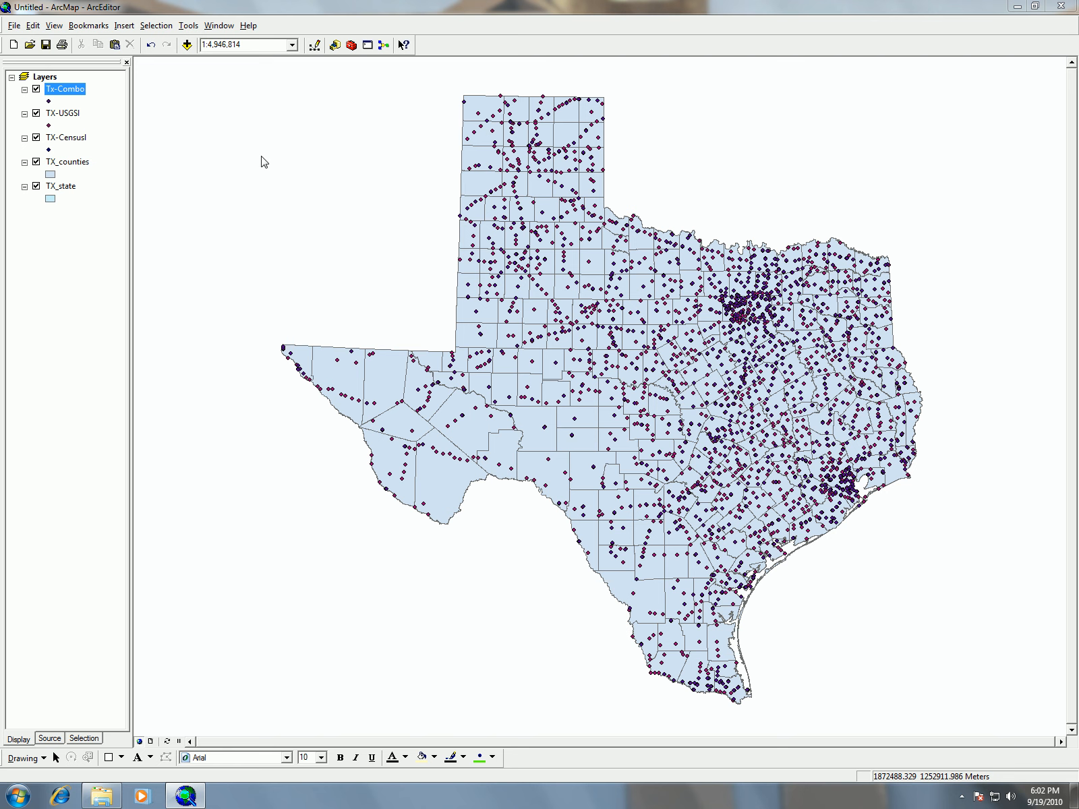
right_click(68, 92)
click(133, 133)
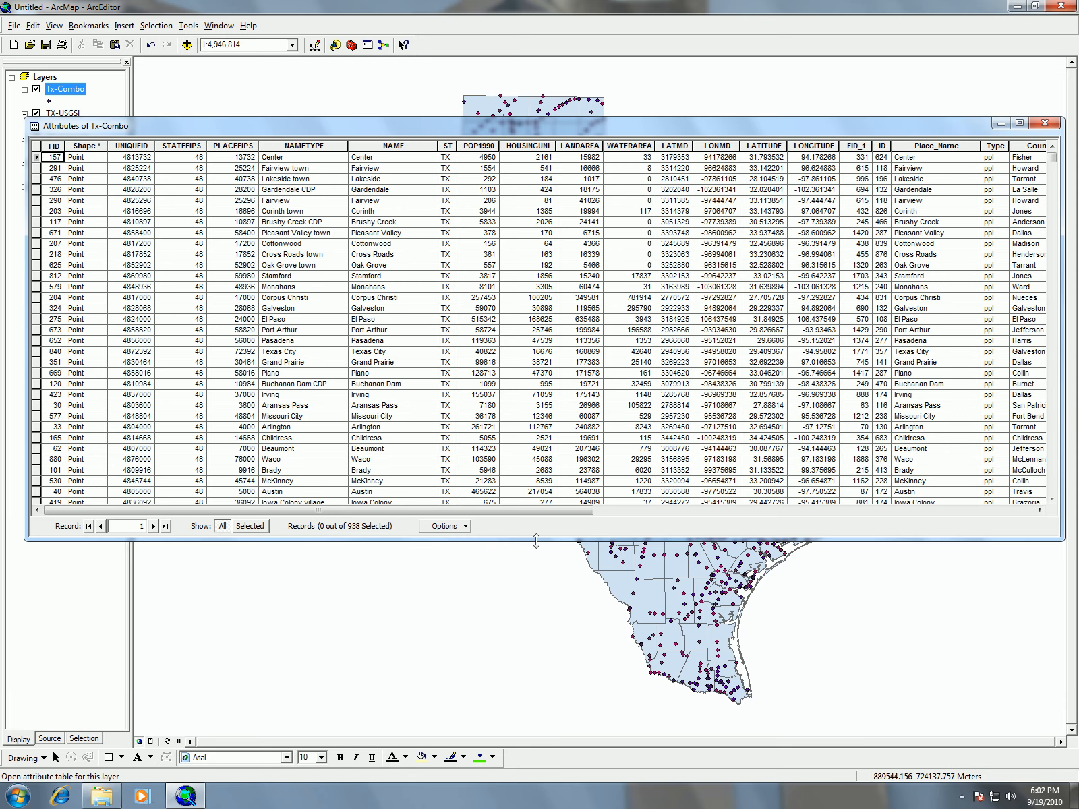
click(463, 527)
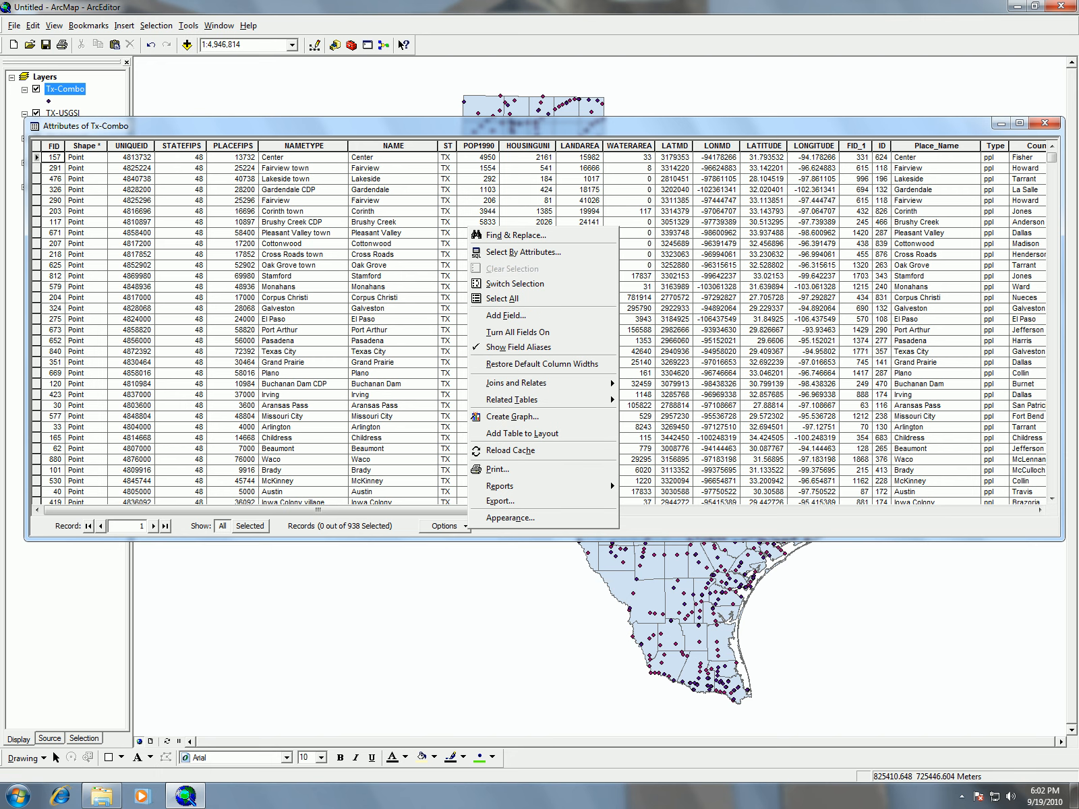
click(499, 501)
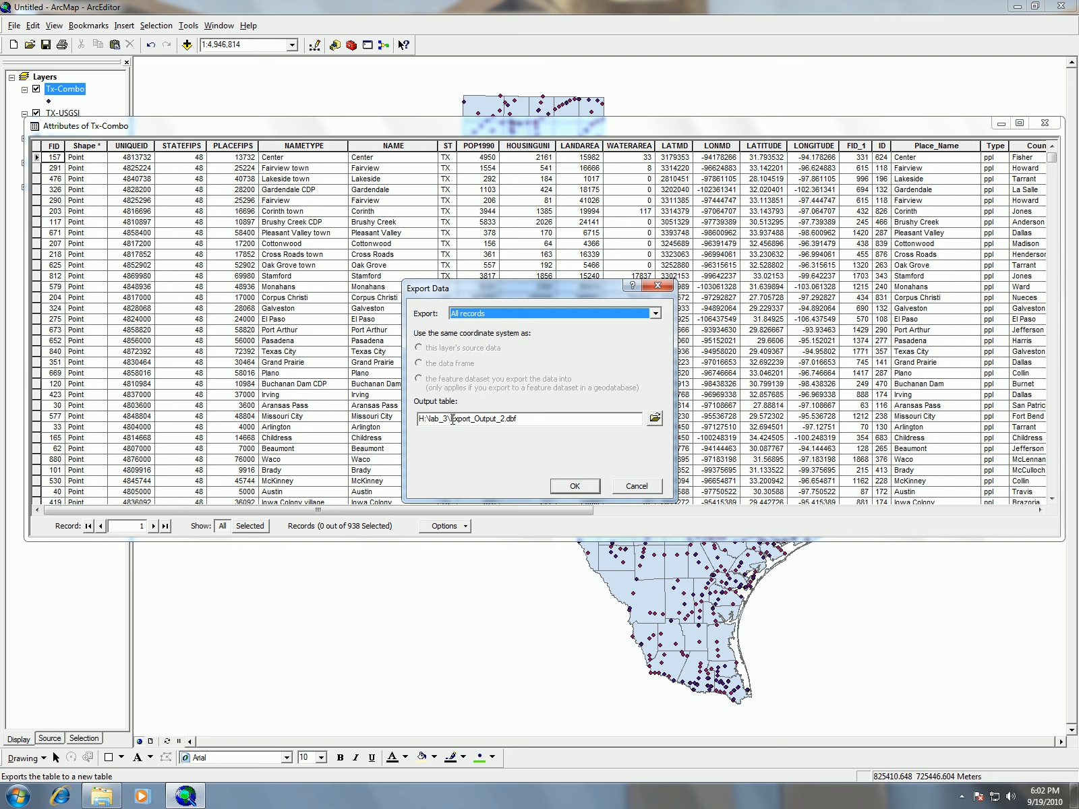
drag(450, 421, 508, 422)
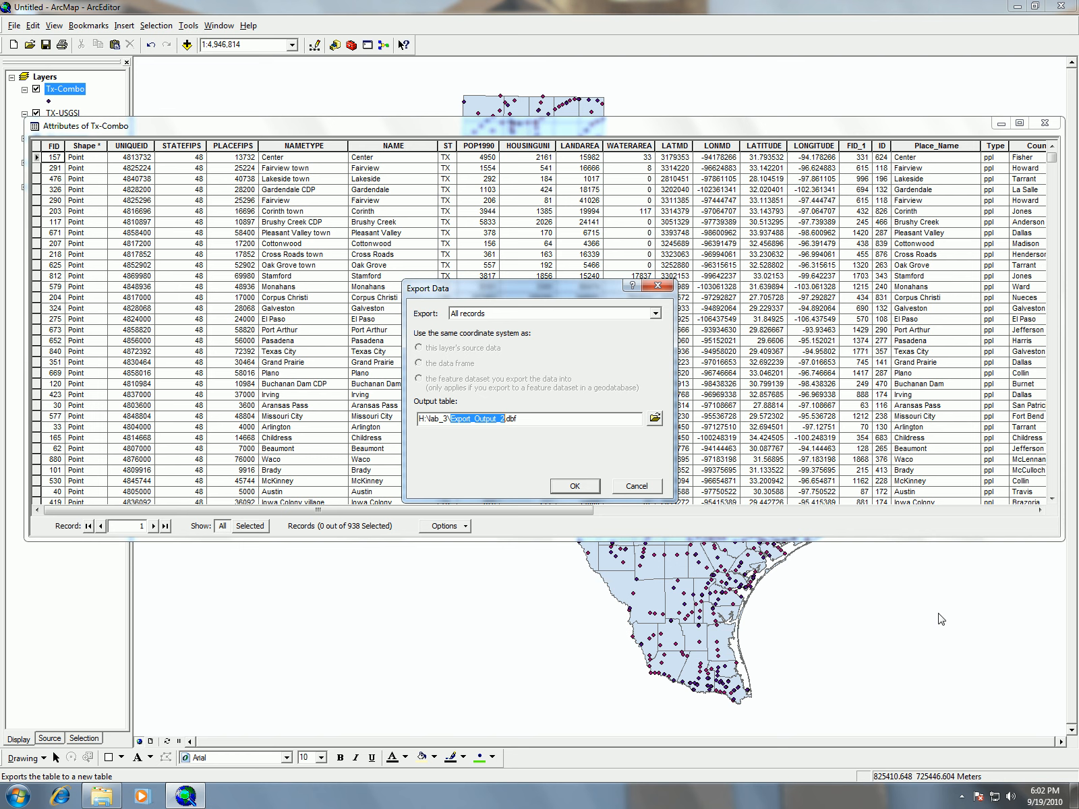
text(Centers)
click(591, 487)
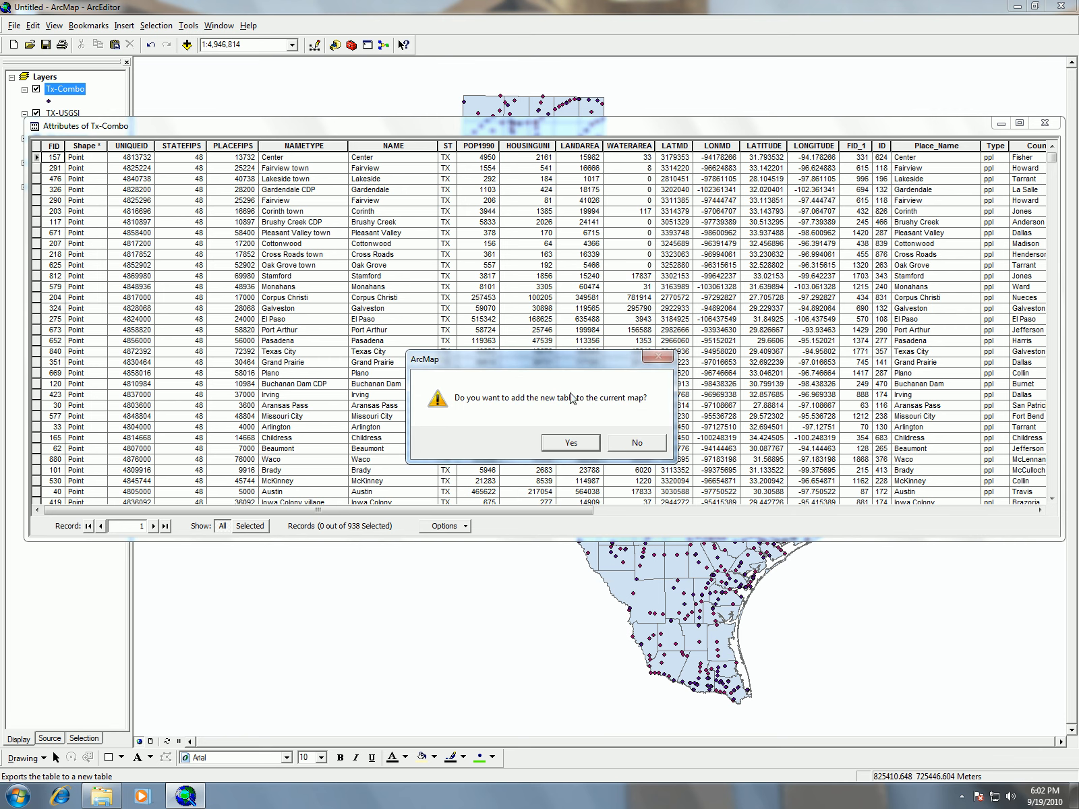
click(571, 443)
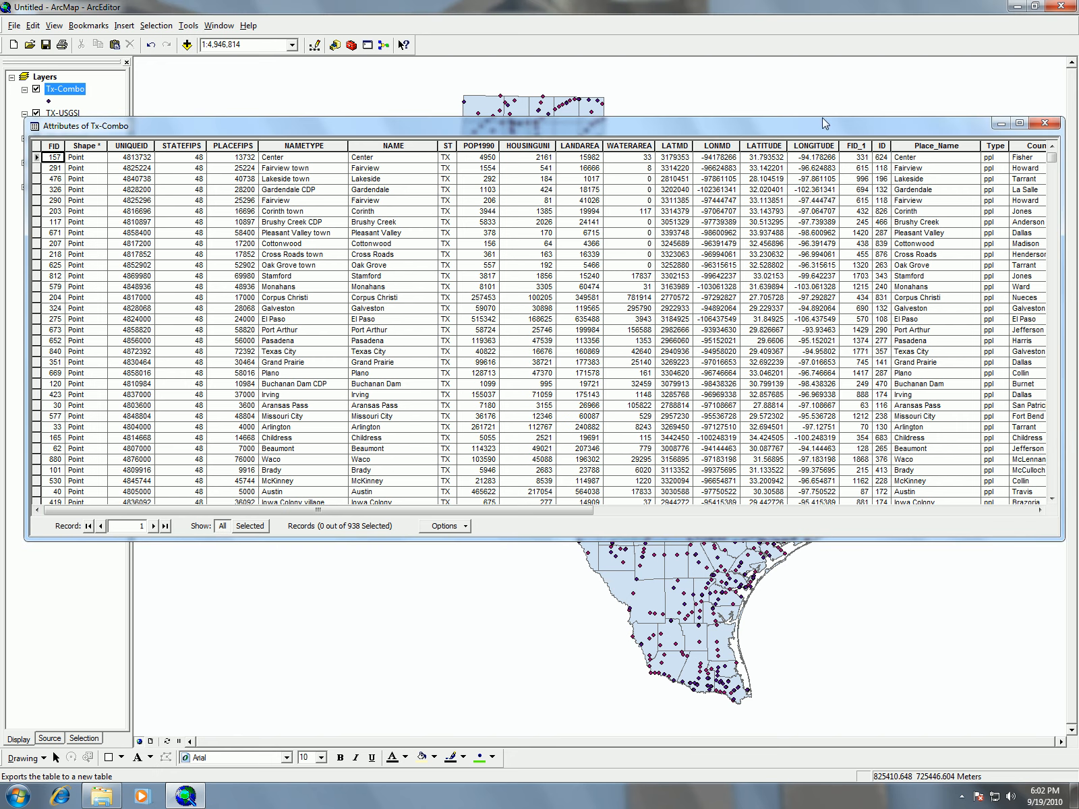
click(1055, 129)
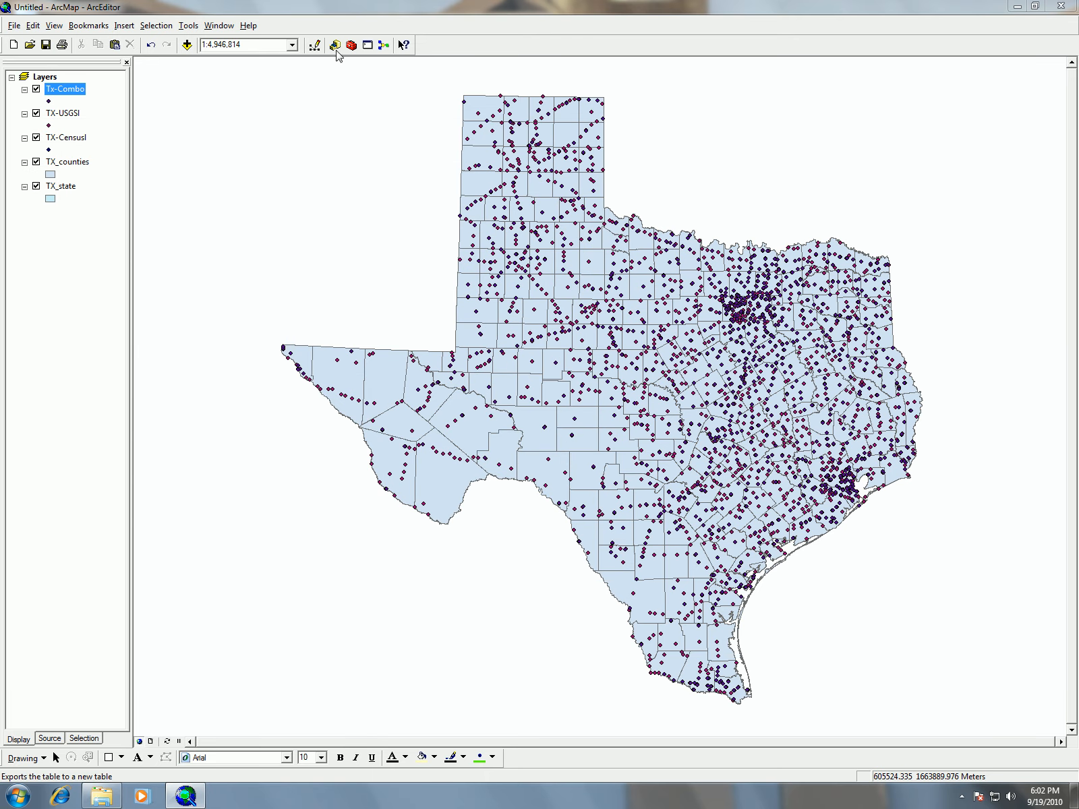
Set up Add XY Data for the Centers table with Longavg as the X field and Latavg as the Y field
click(193, 27)
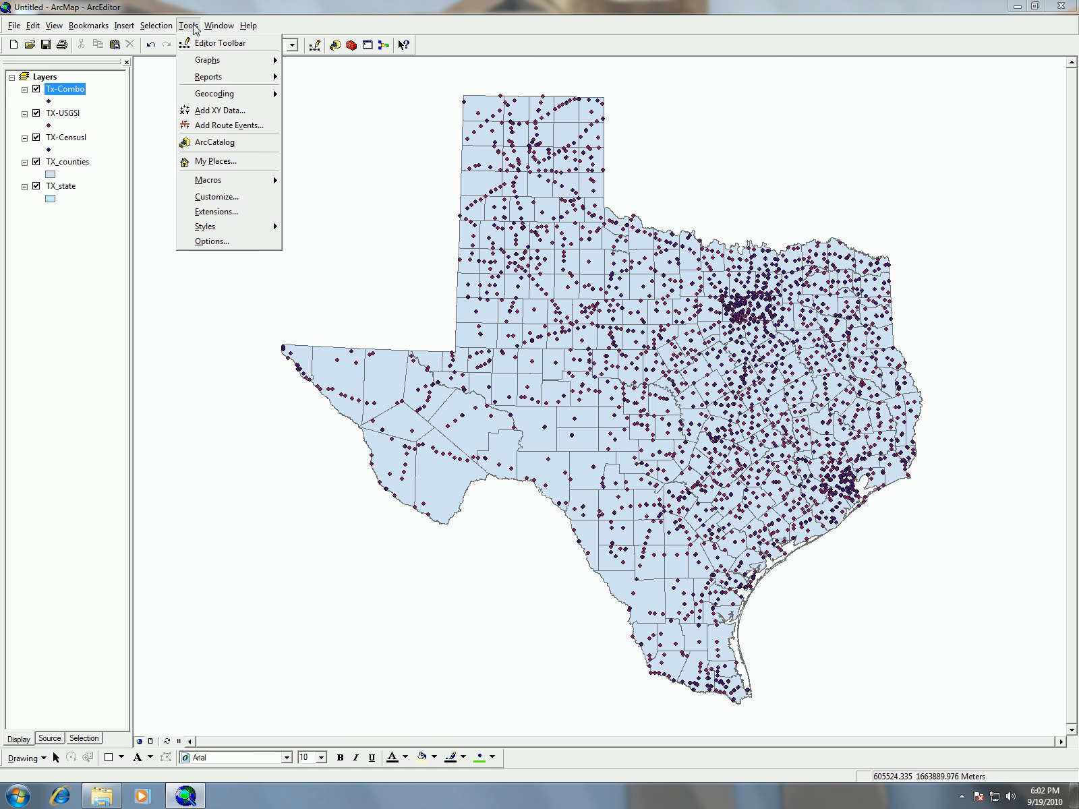
click(225, 112)
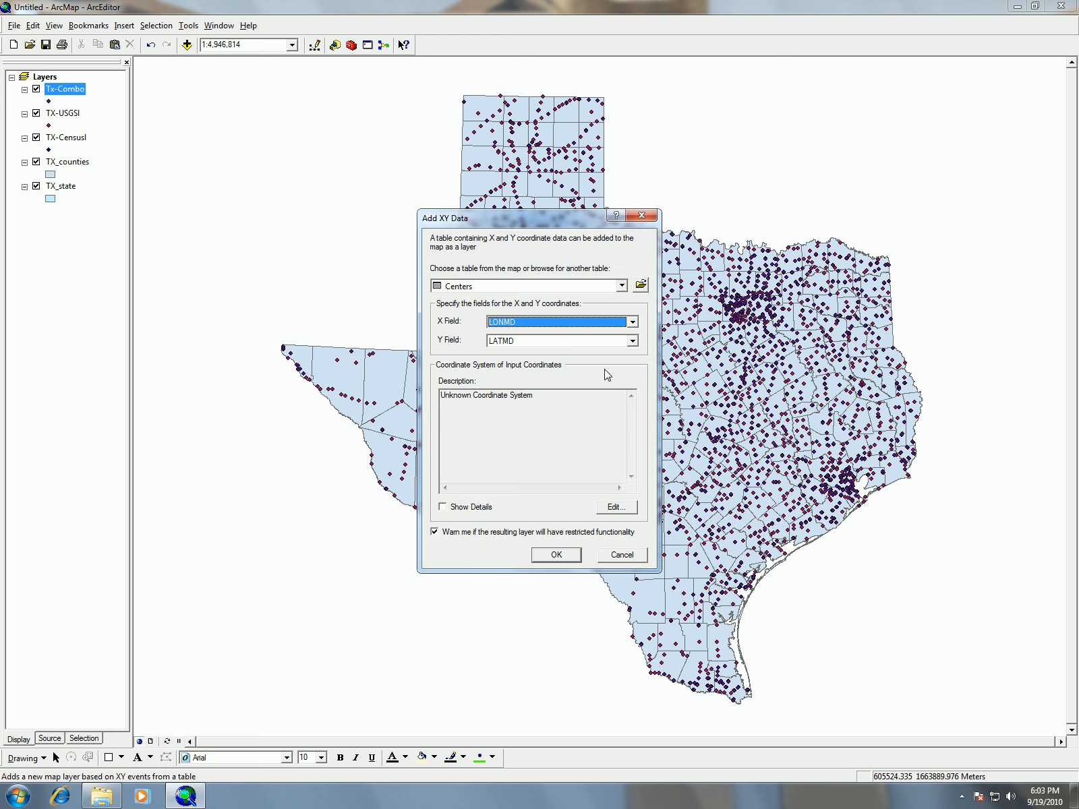
click(548, 322)
scroll(549, 325, up, 2)
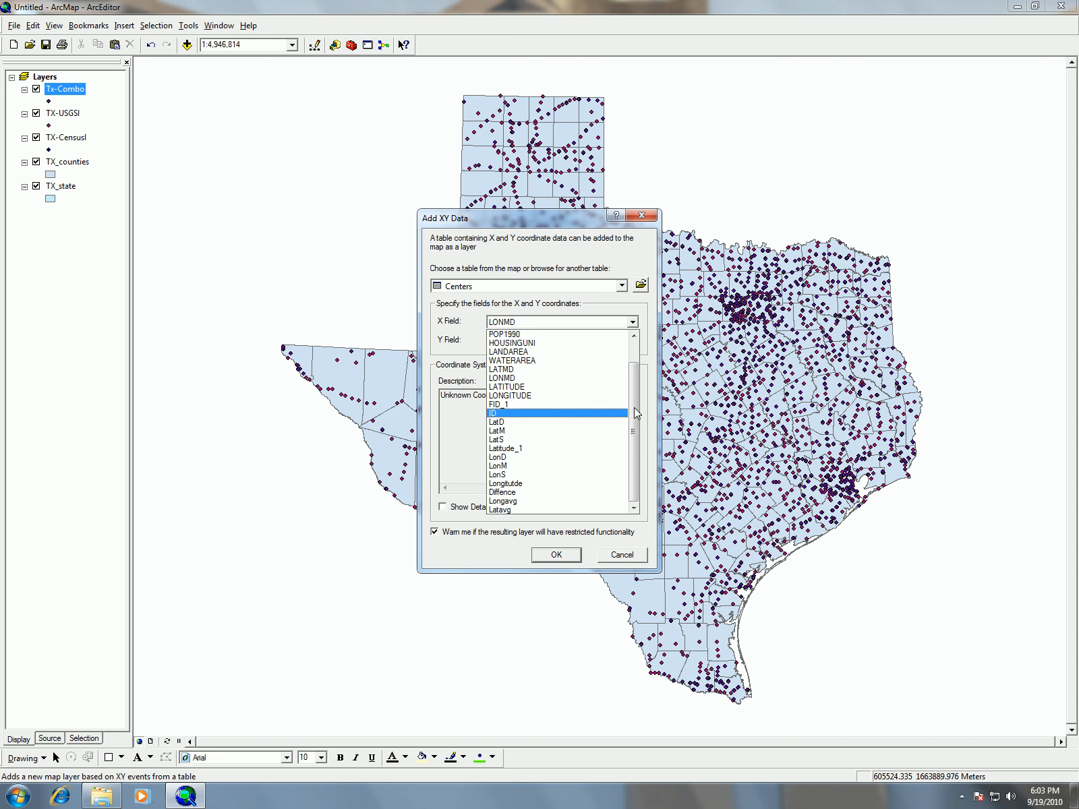
click(607, 501)
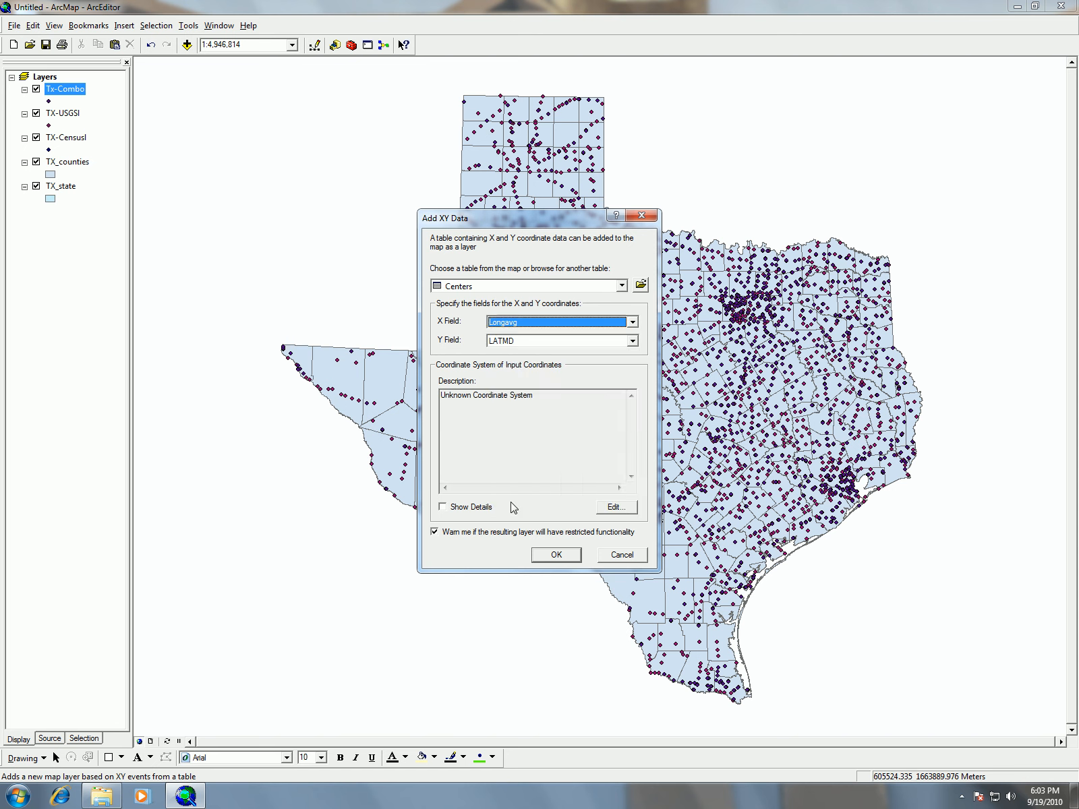
click(558, 343)
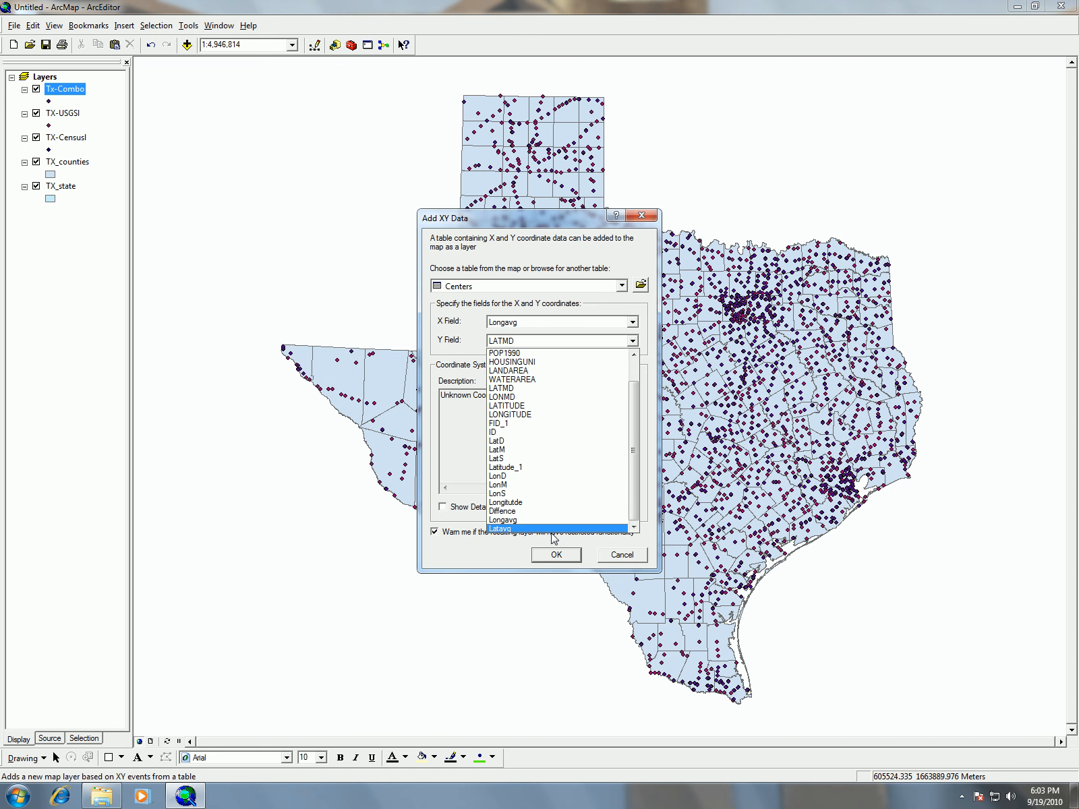
click(498, 529)
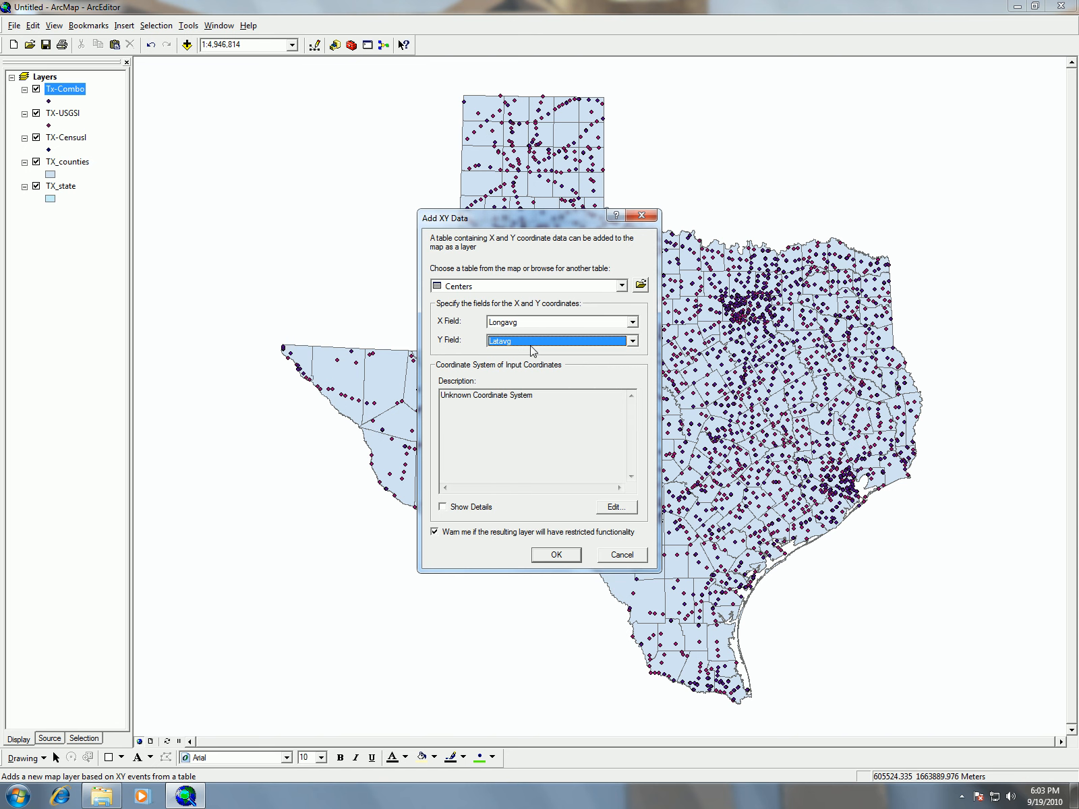
Assign the geographic coordinate system North American Datum 1983 to the XY data and add the points as a layer
click(615, 507)
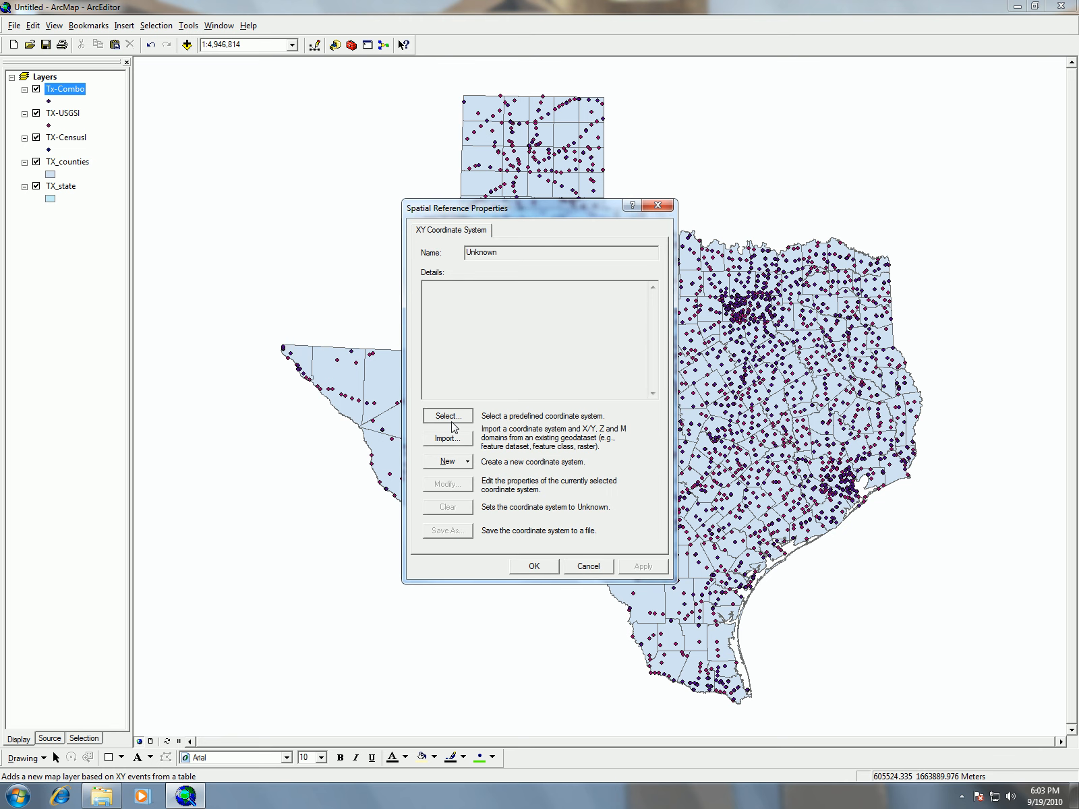
click(450, 418)
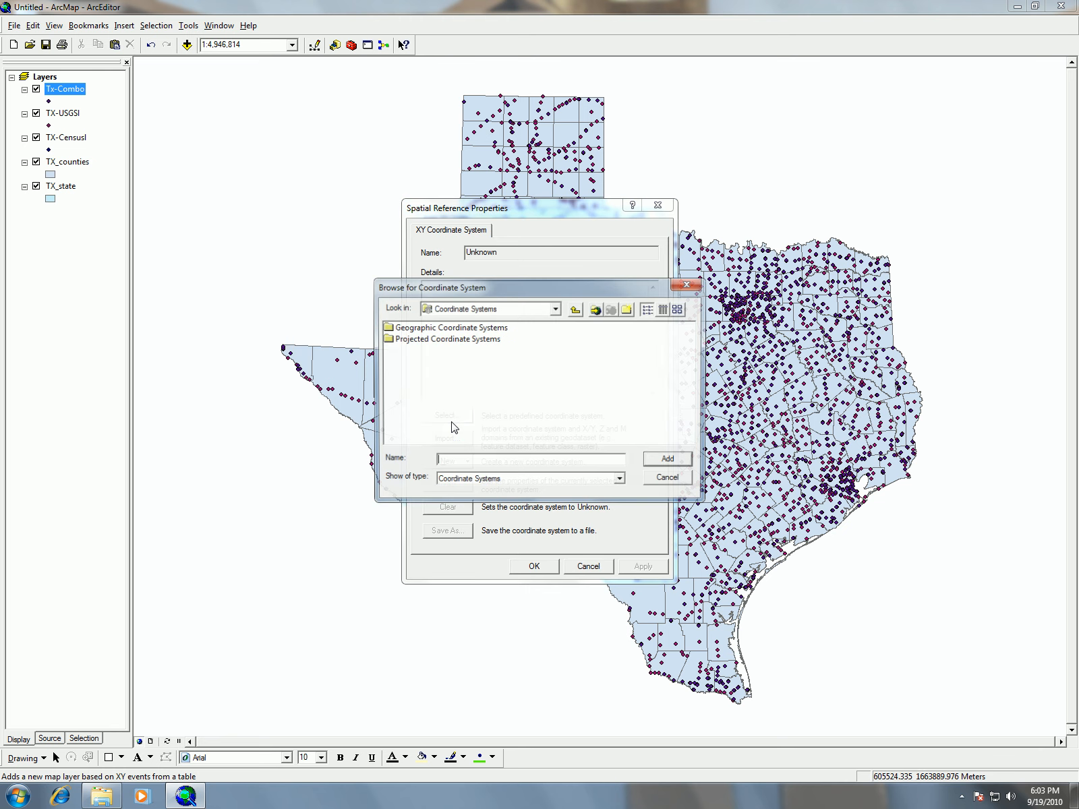
double_click(444, 330)
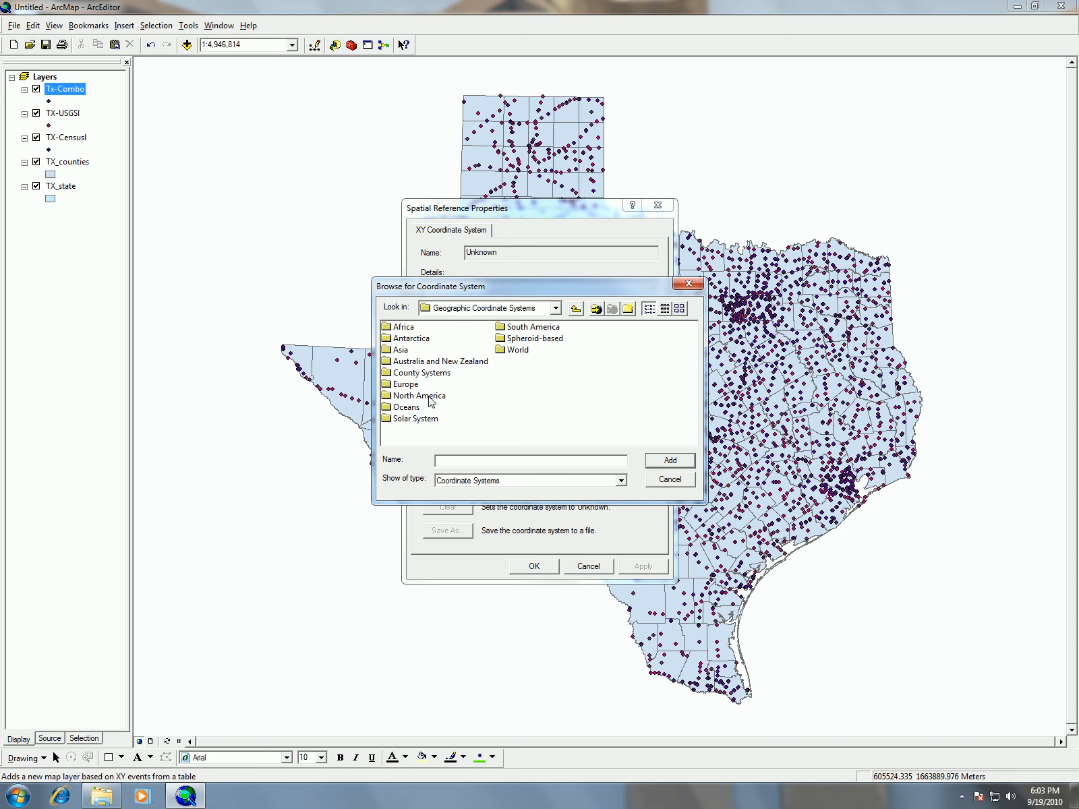
double_click(426, 398)
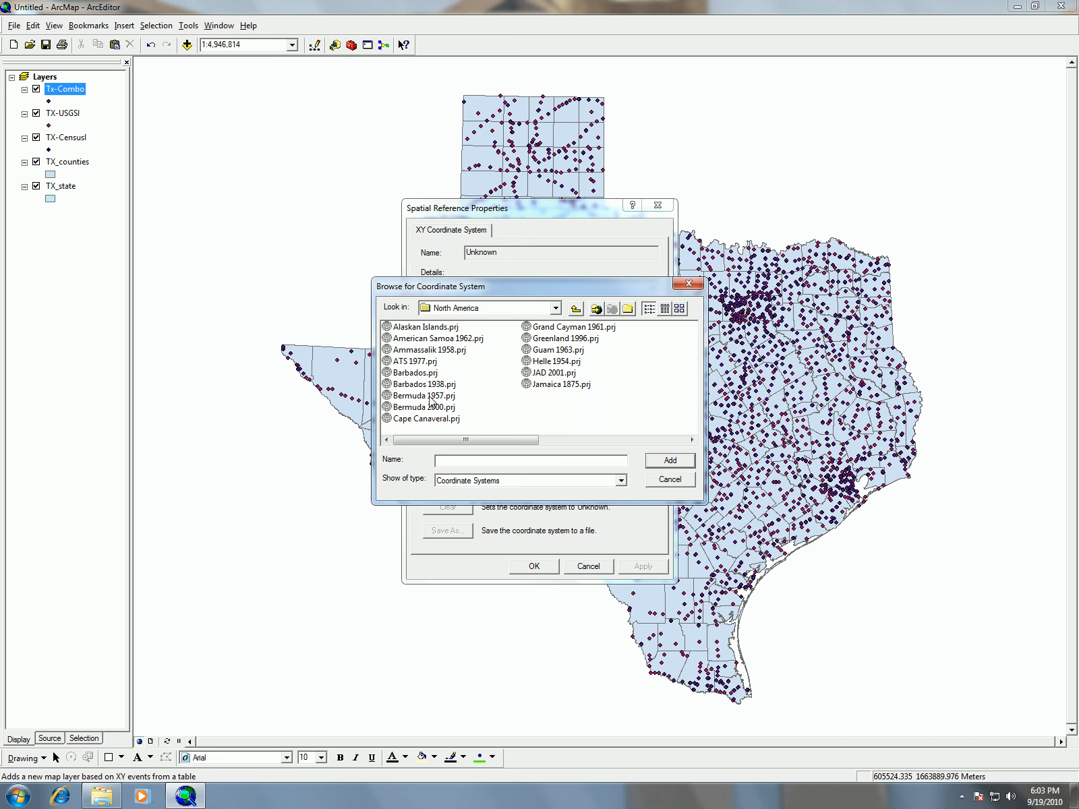
click(586, 442)
click(611, 407)
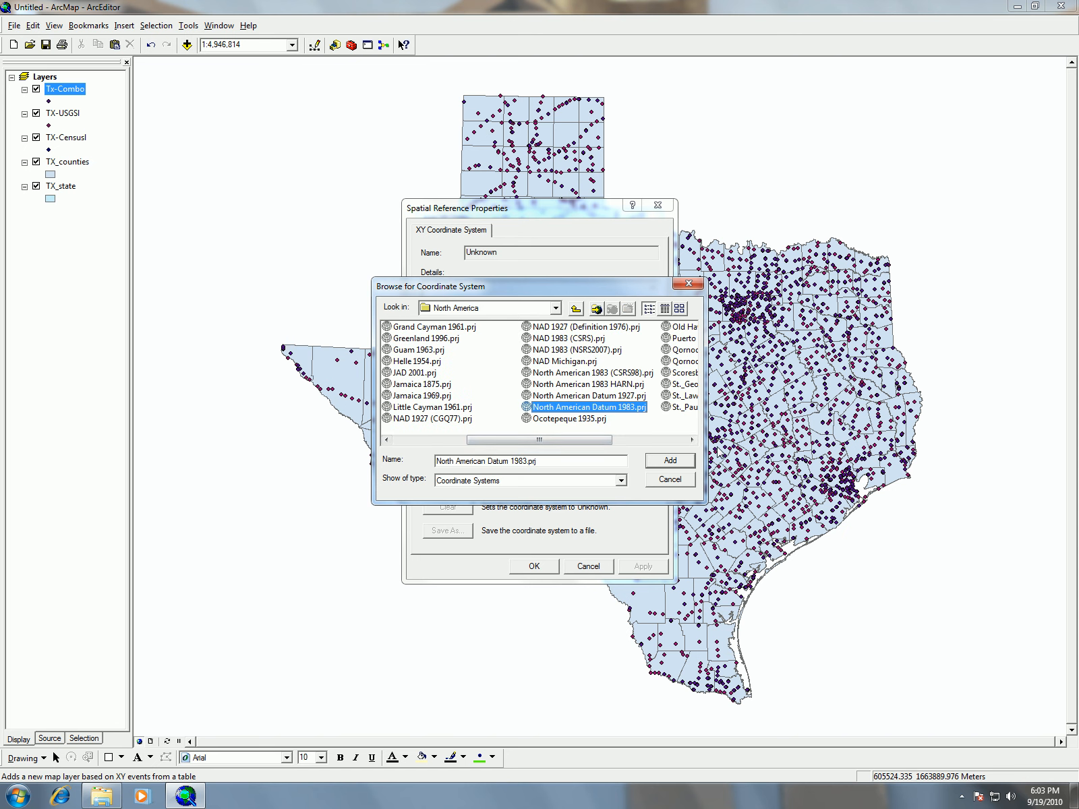
click(669, 462)
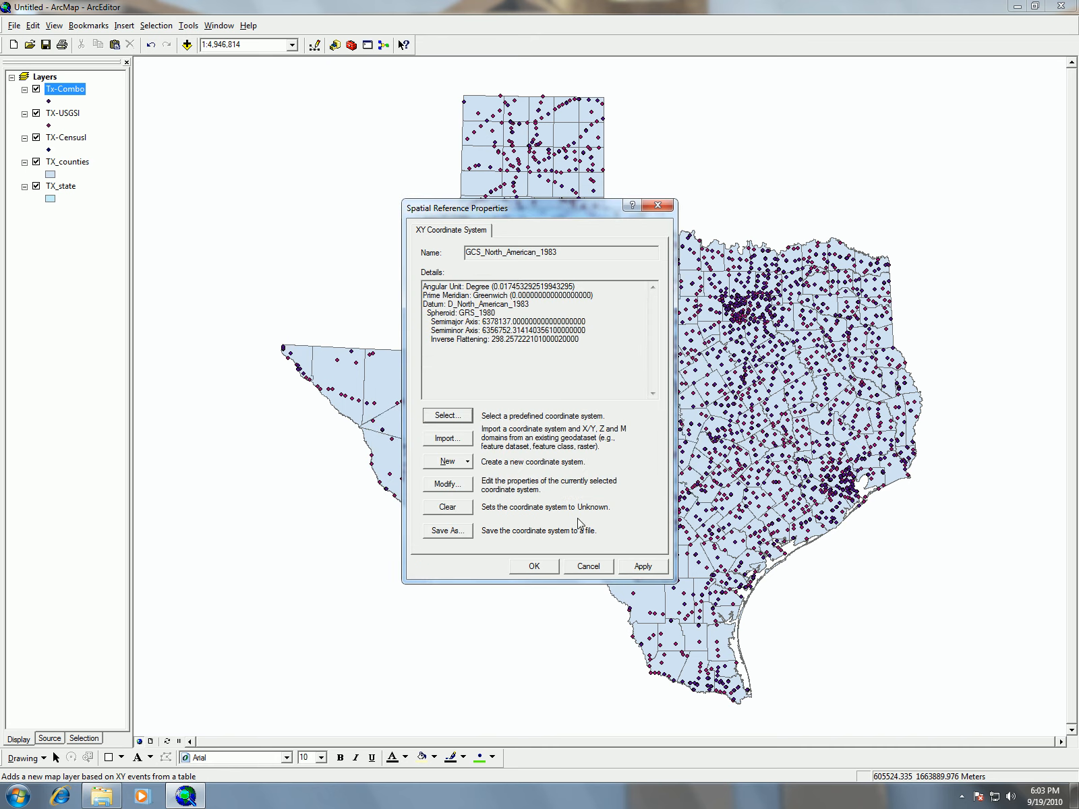
click(534, 567)
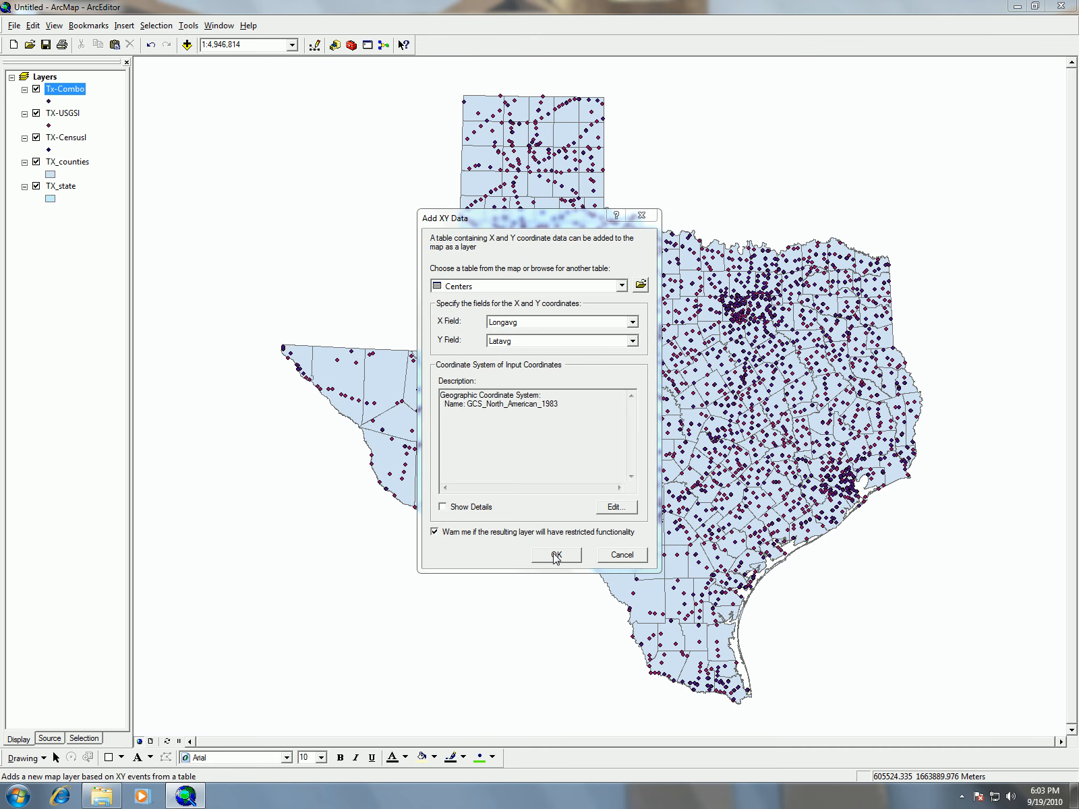
click(556, 555)
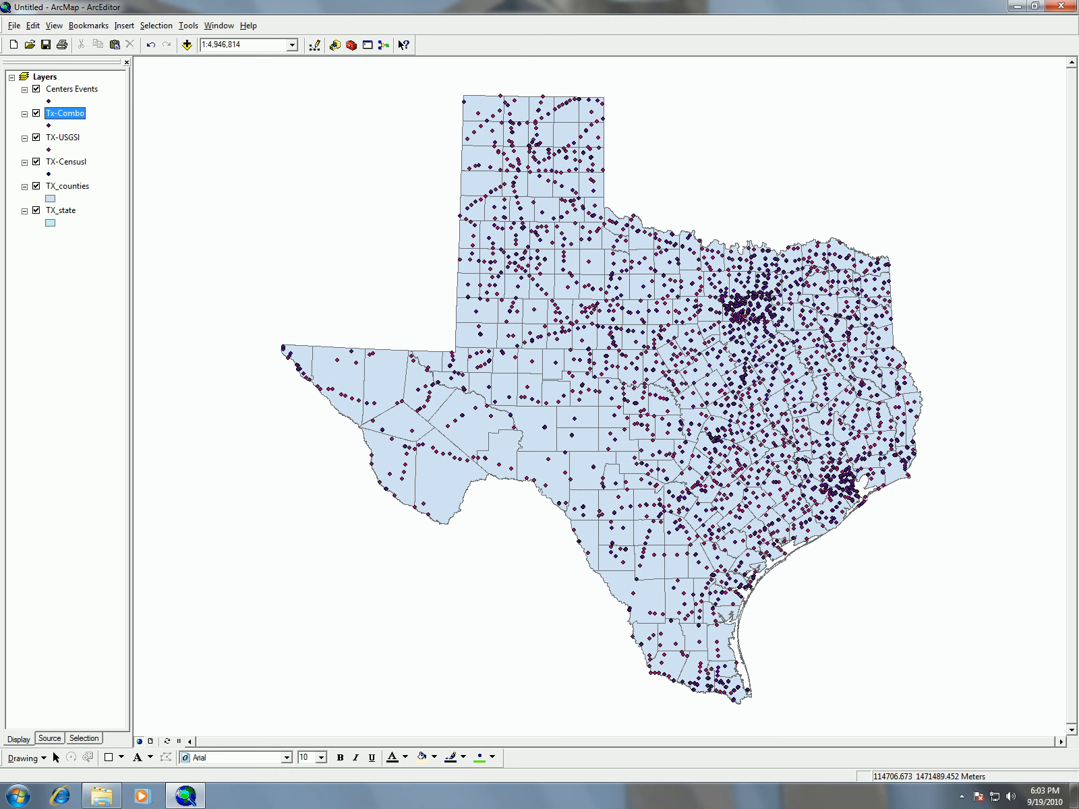
Export all features of the Centers Events layer to H:\lab_3\Tx-Centers.shp and add the shapefile to the map
click(84, 93)
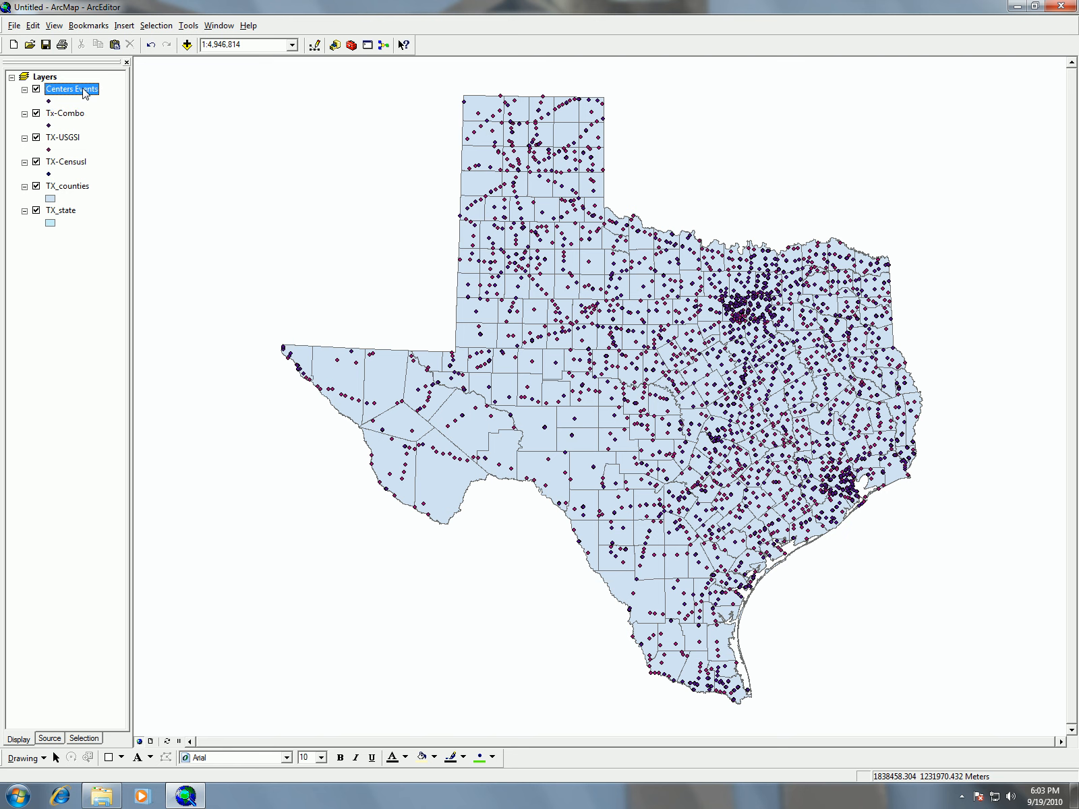
right_click(84, 92)
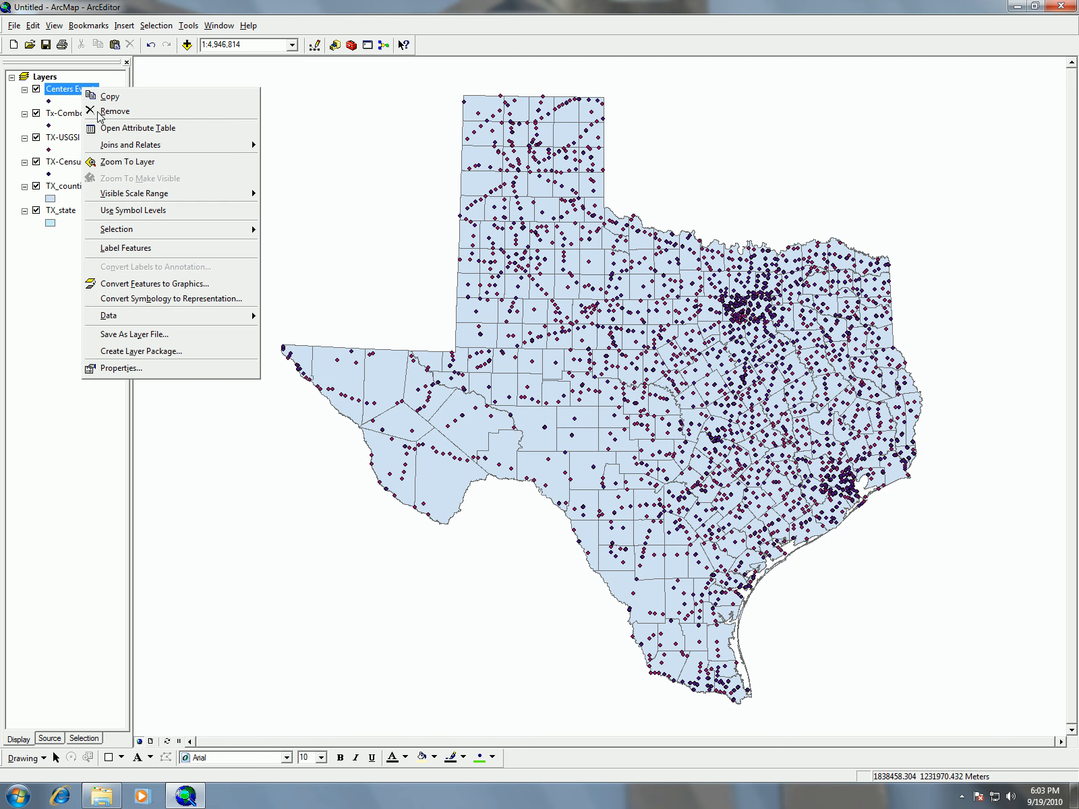
mouse_move(150, 317)
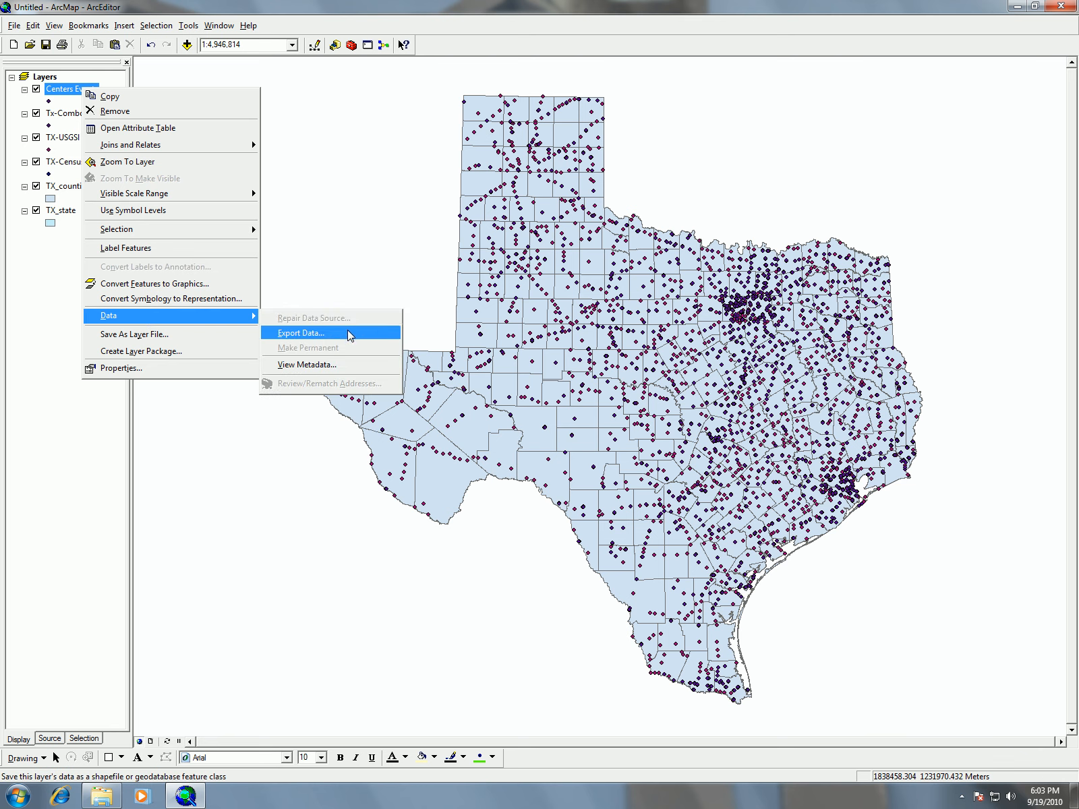
click(350, 333)
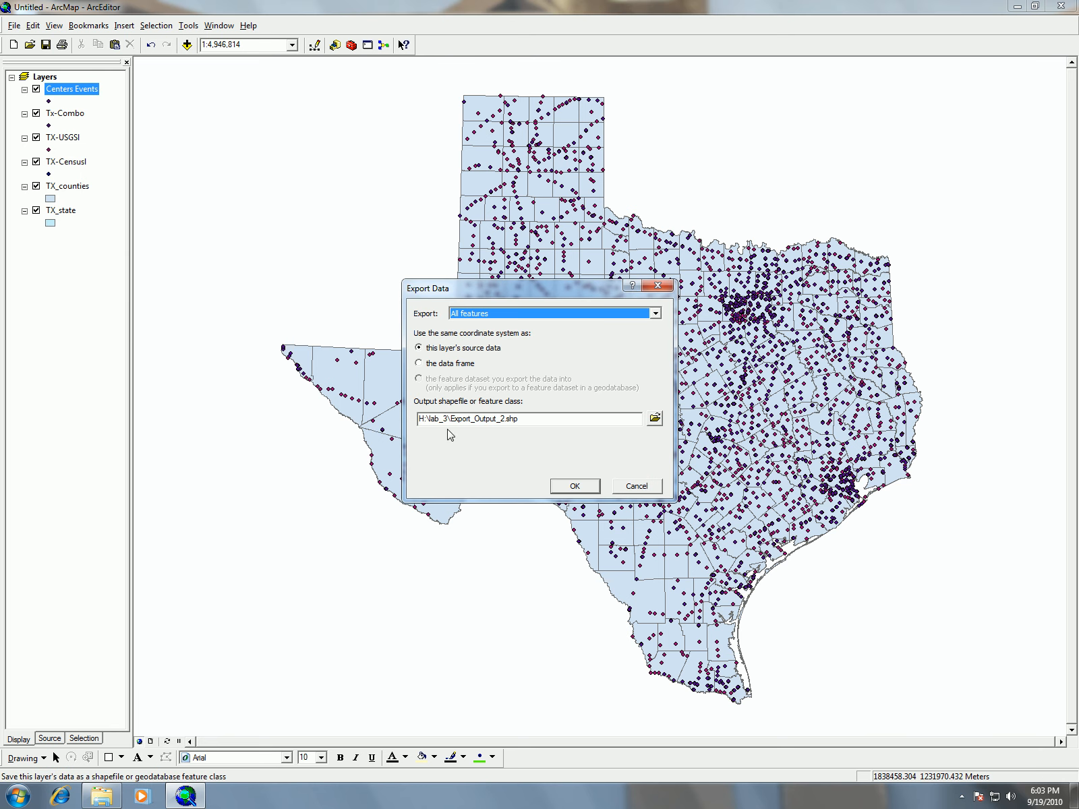
drag(452, 421, 505, 426)
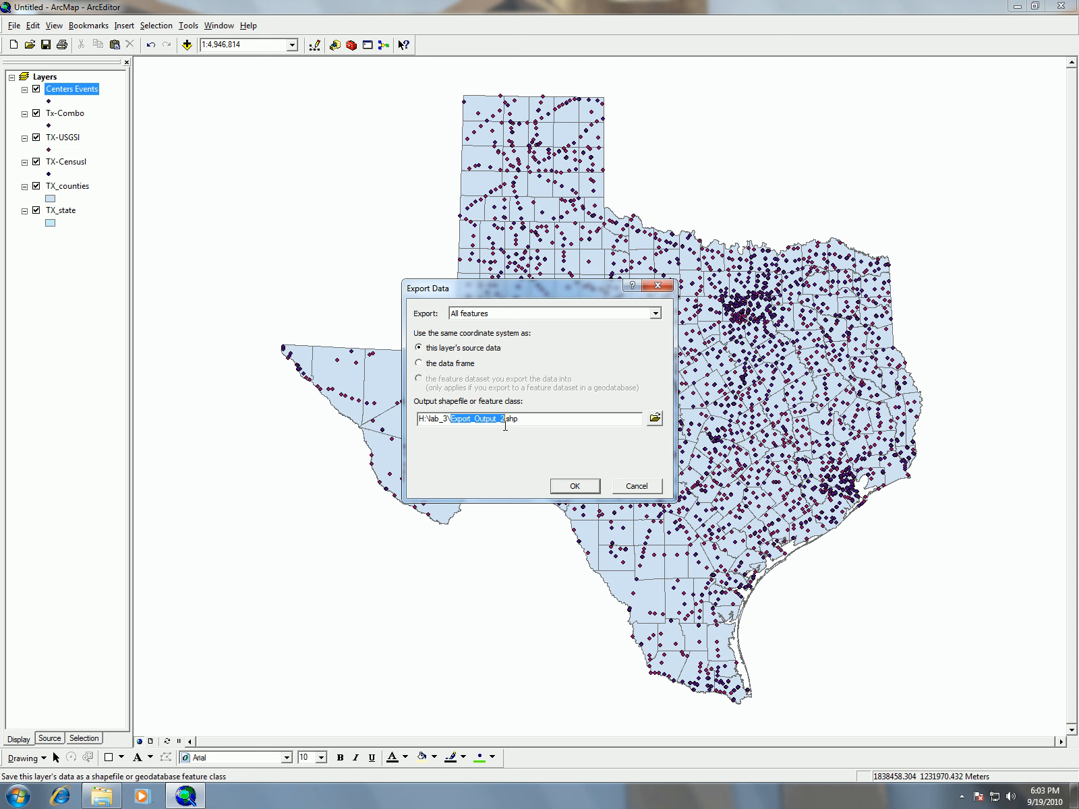
text(Tx-Centers)
click(574, 486)
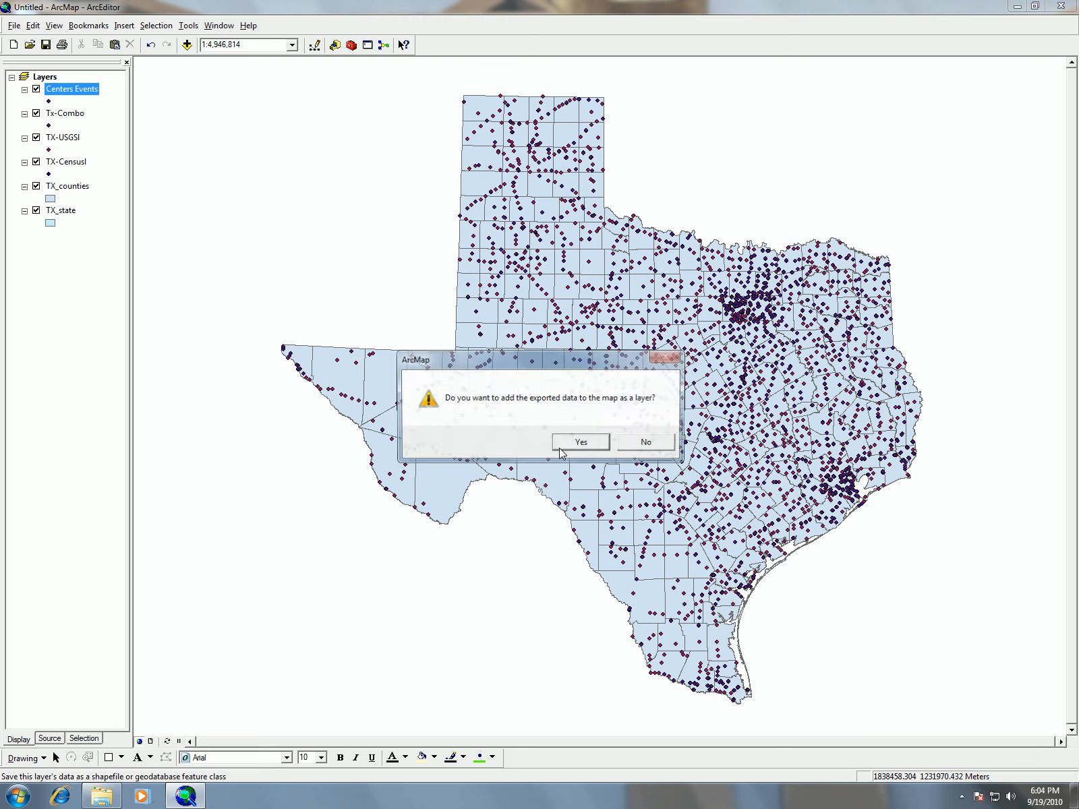
click(593, 446)
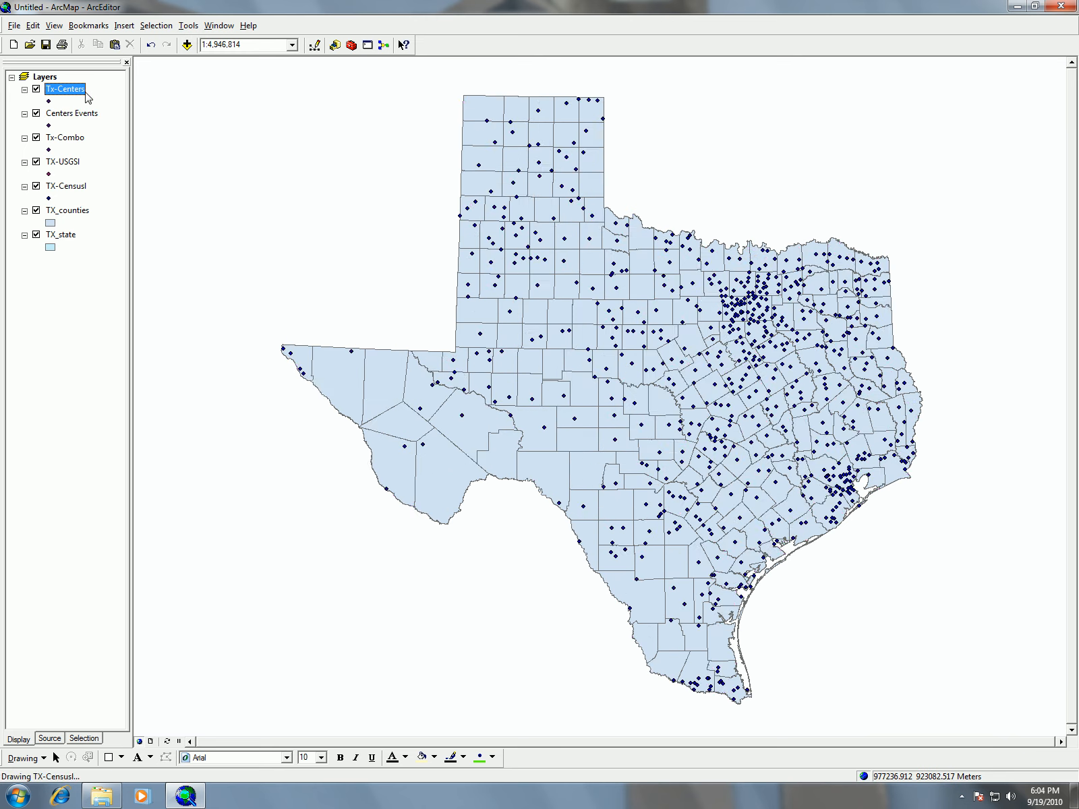
Hide the Centers Events, Tx-Combo, TX-USGSI and TX-Censusl layers, leaving Tx-Centers displayed over the counties and state
click(36, 114)
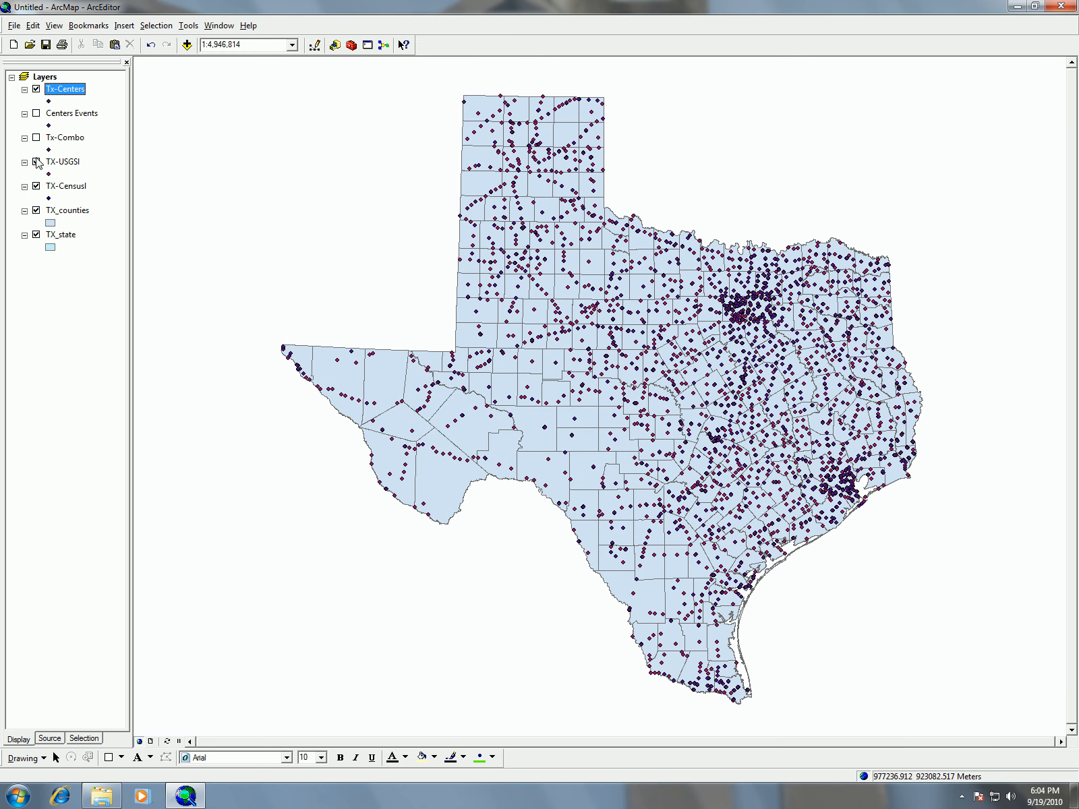
click(36, 162)
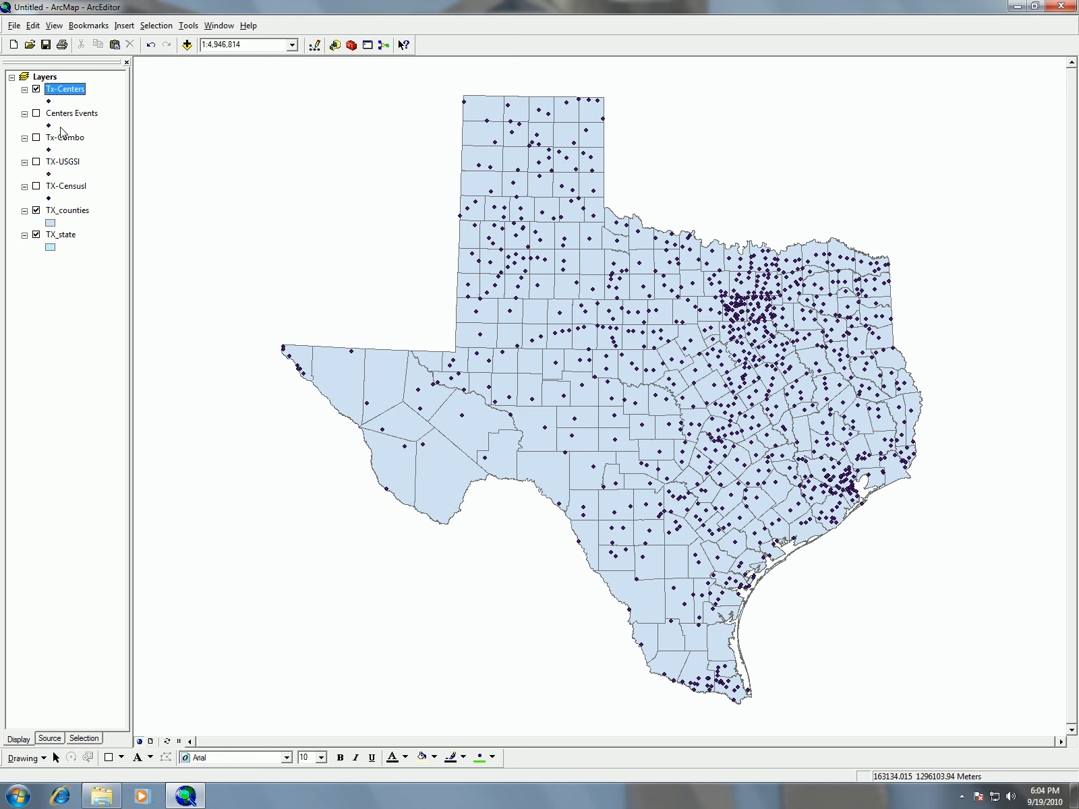
Show the Tools toolbar with the map navigation and selection tools
click(199, 25)
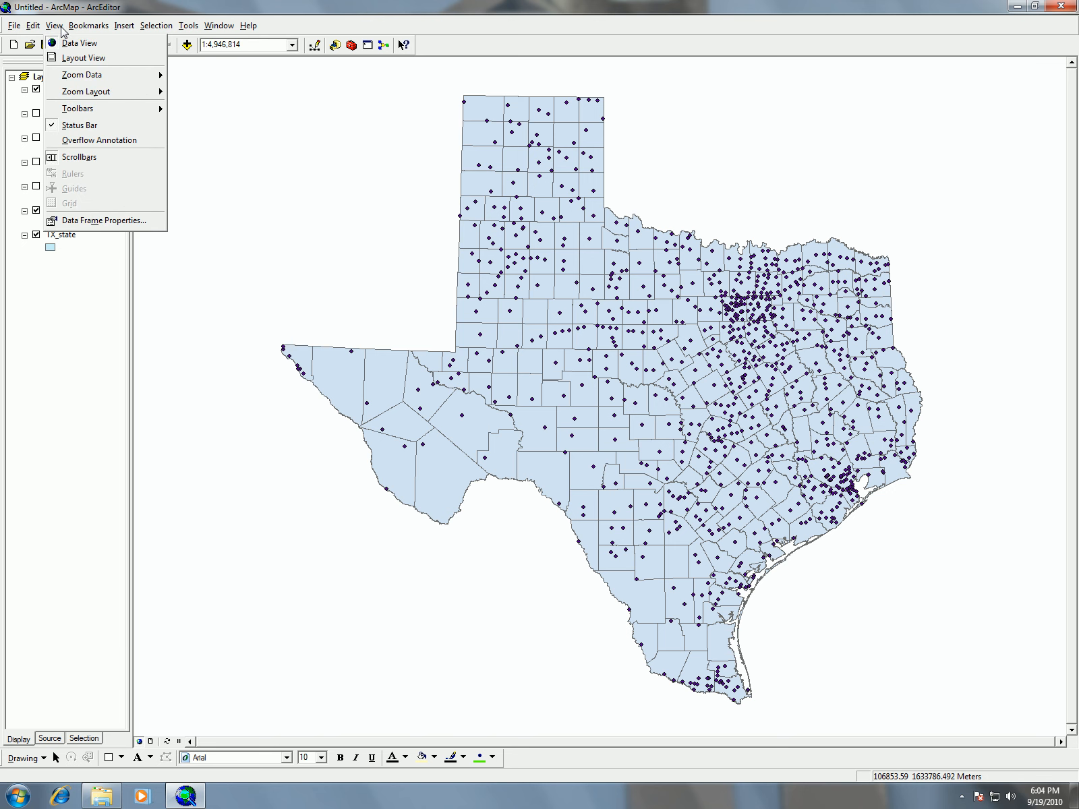
mouse_move(98, 107)
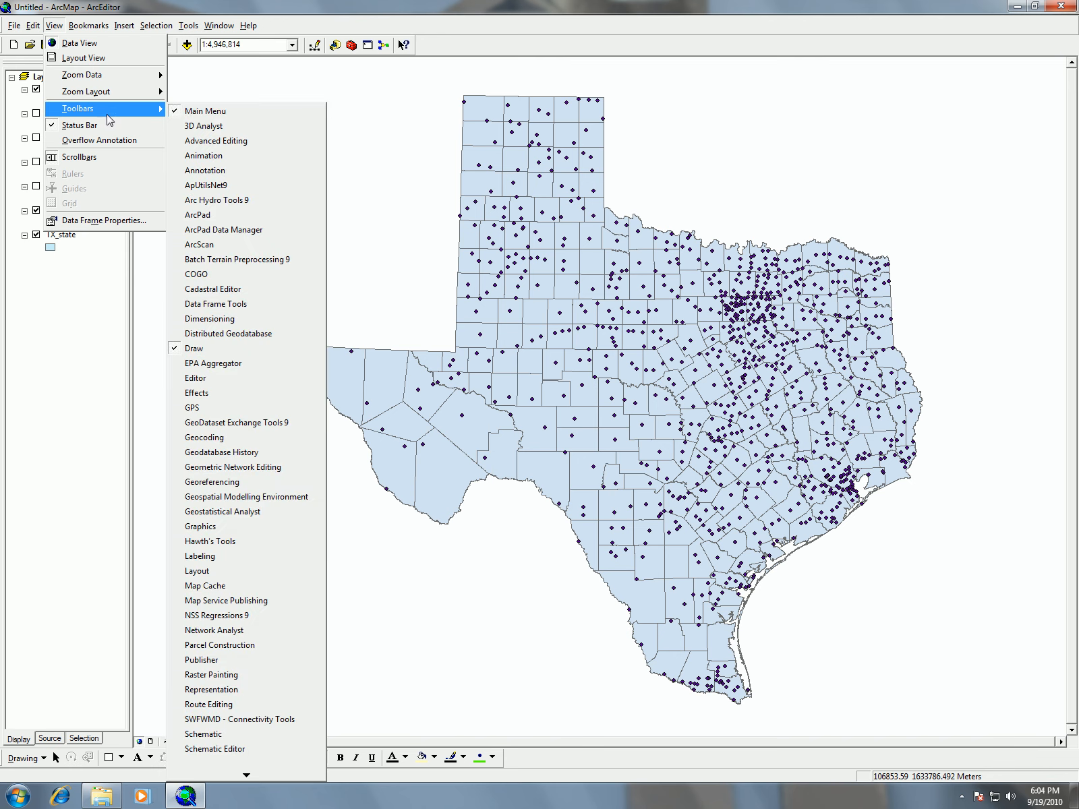
mouse_move(251, 774)
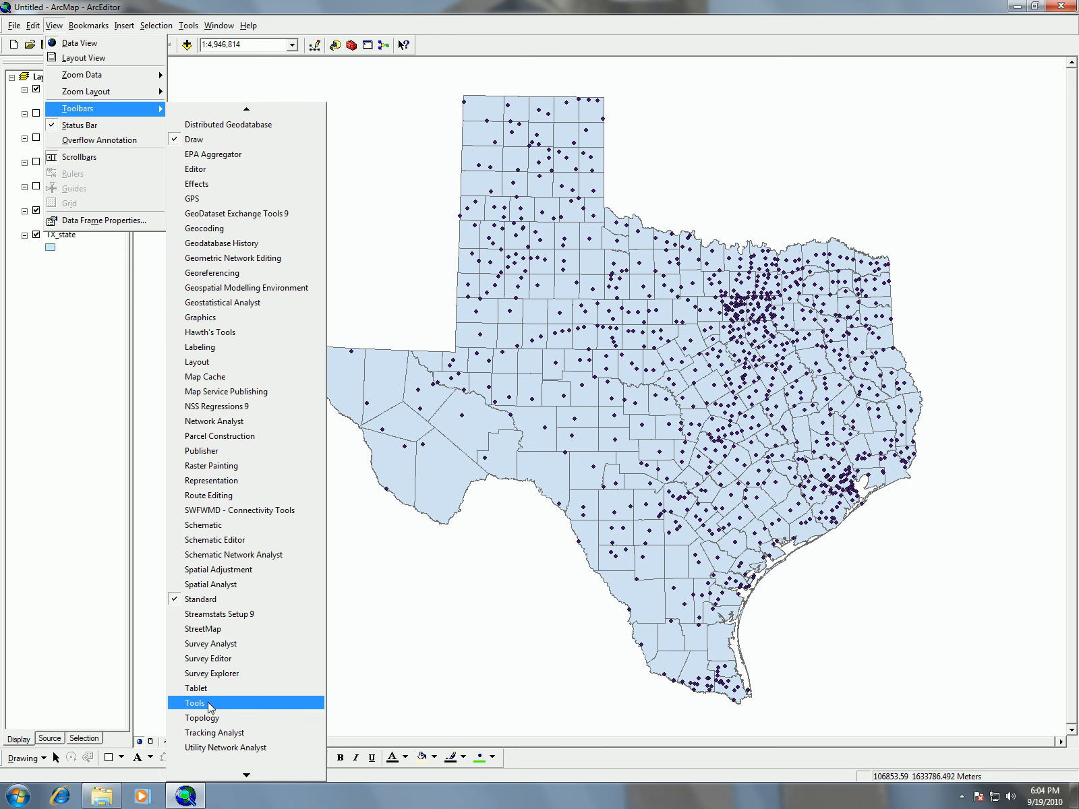
click(196, 704)
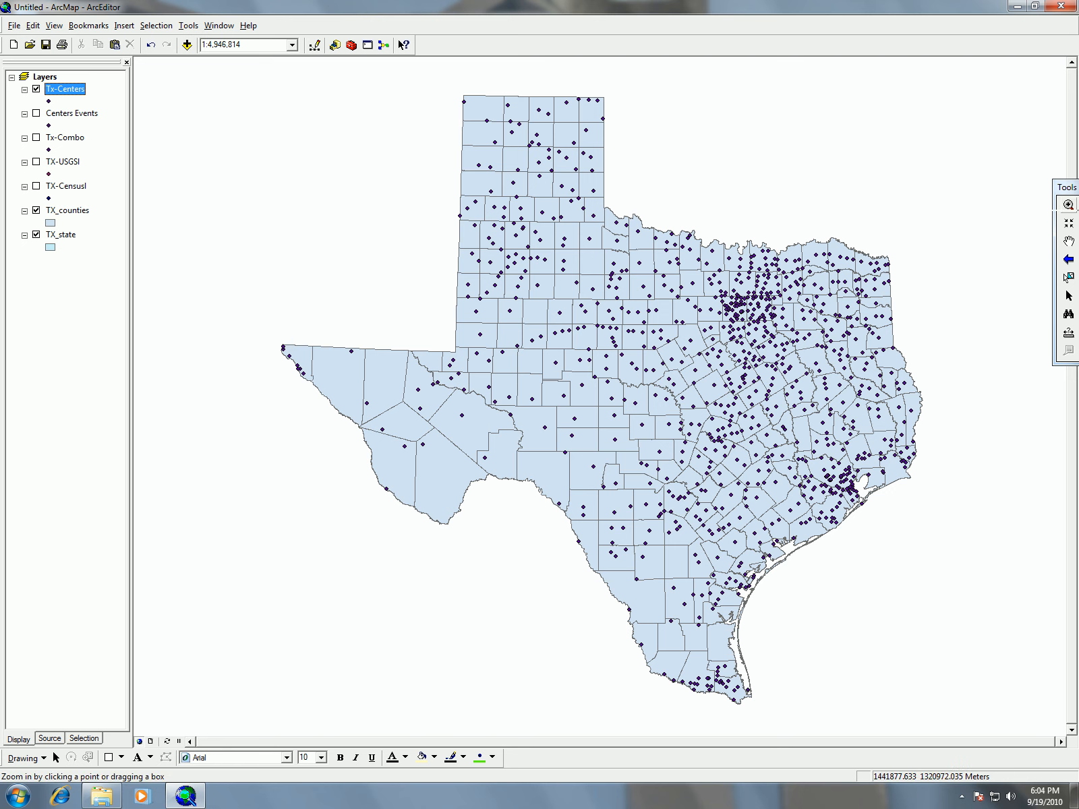
Dock the Tools toolbar beside the table of contents and identify a west Texas Tx-Centers point, reviewing its attributes through Latavg
drag(1055, 179, 140, 183)
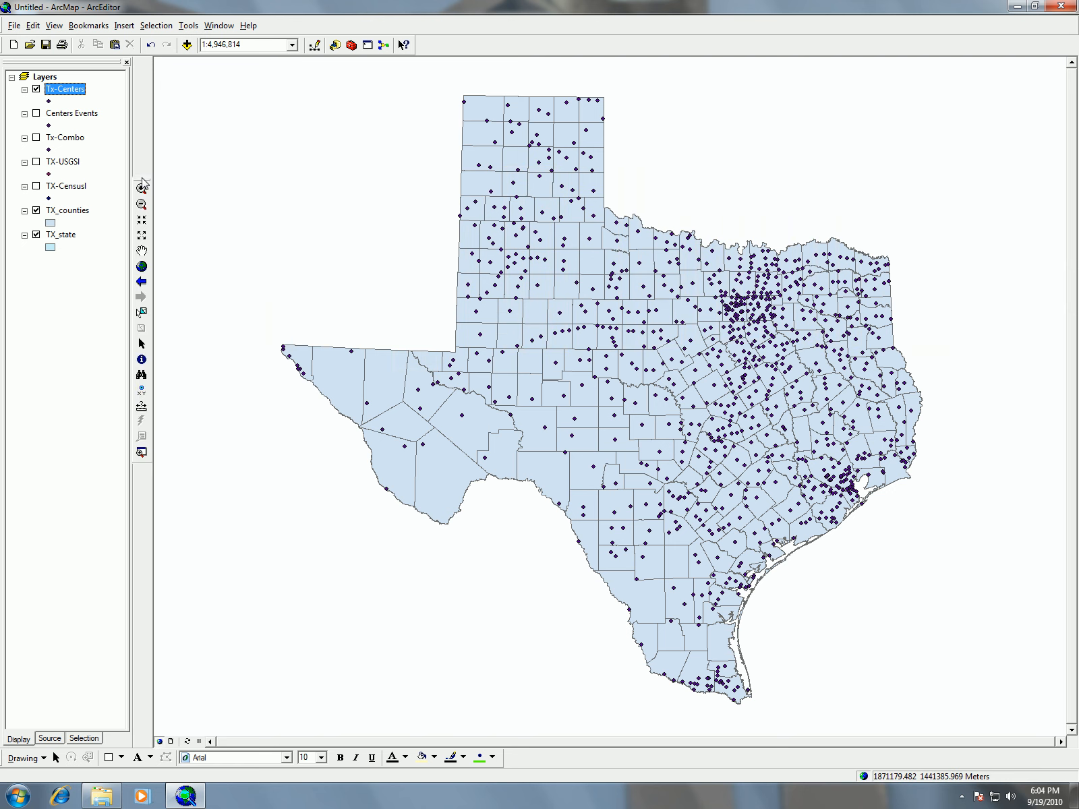
click(141, 189)
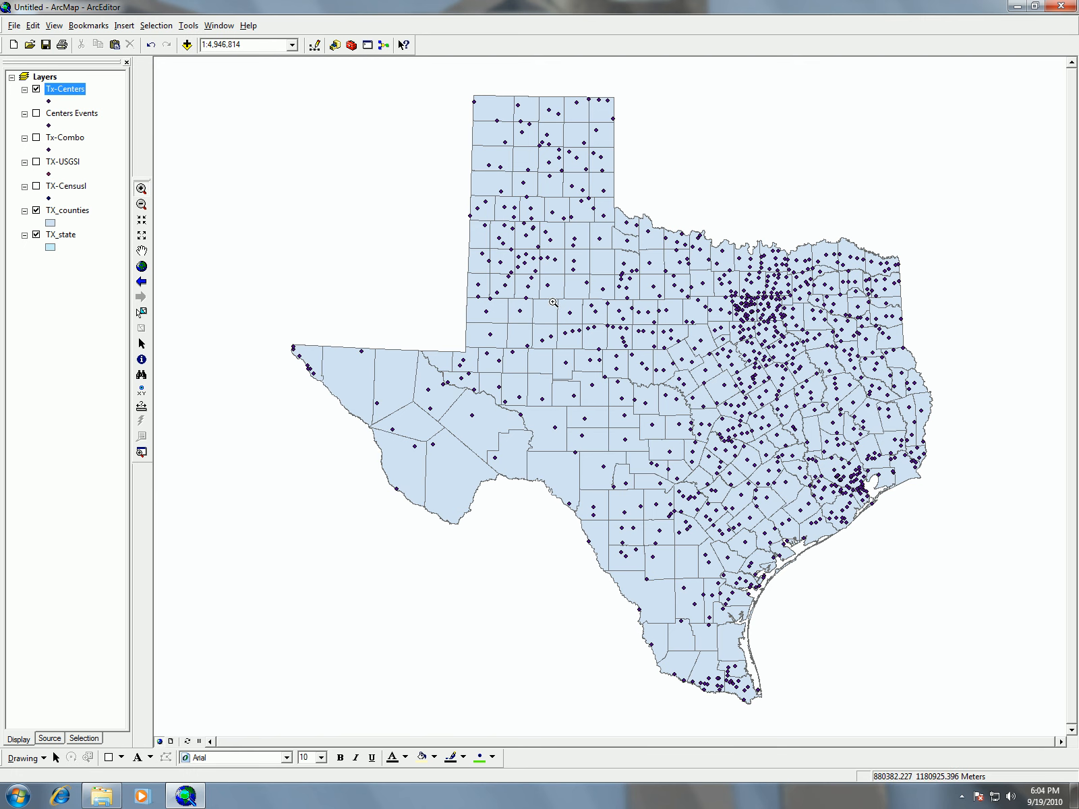
click(584, 330)
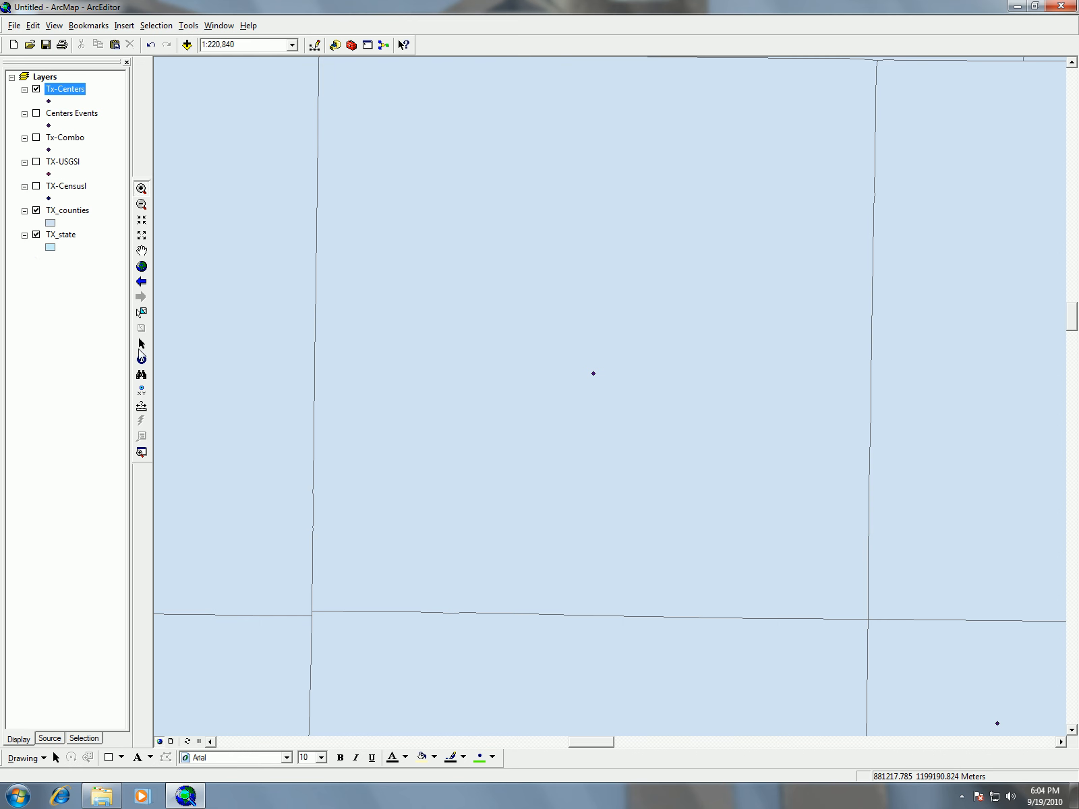
click(142, 360)
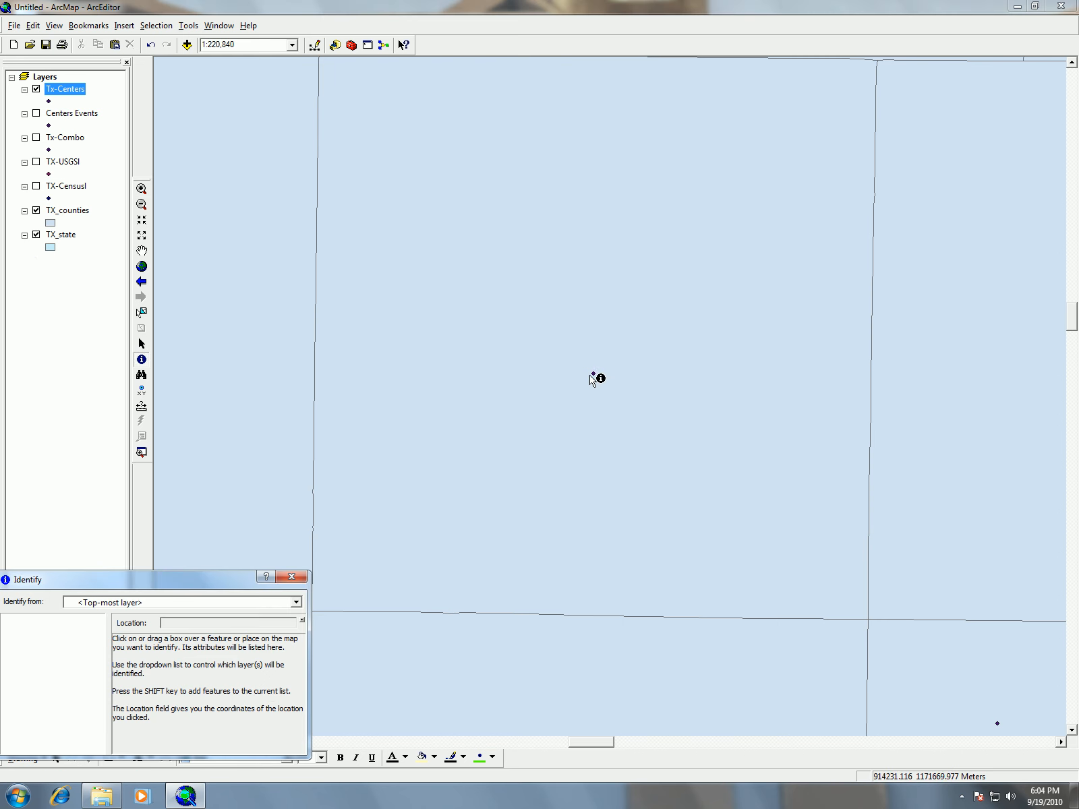
click(594, 374)
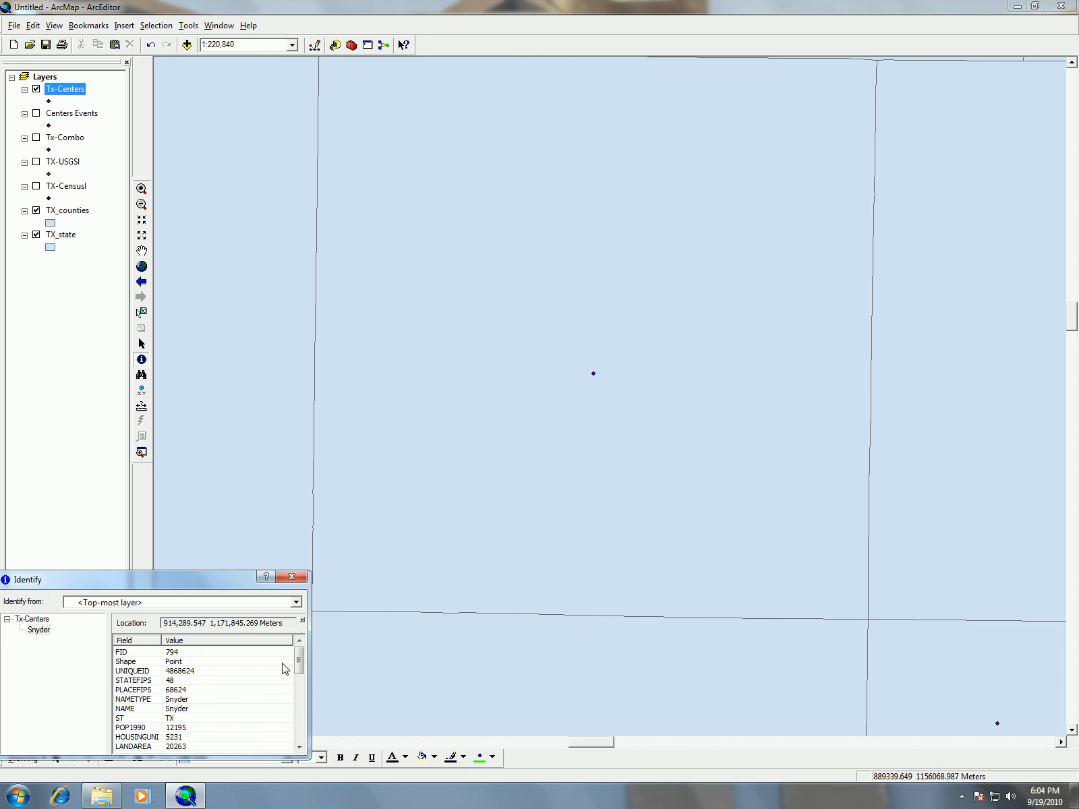
drag(299, 666, 297, 687)
drag(298, 698, 298, 738)
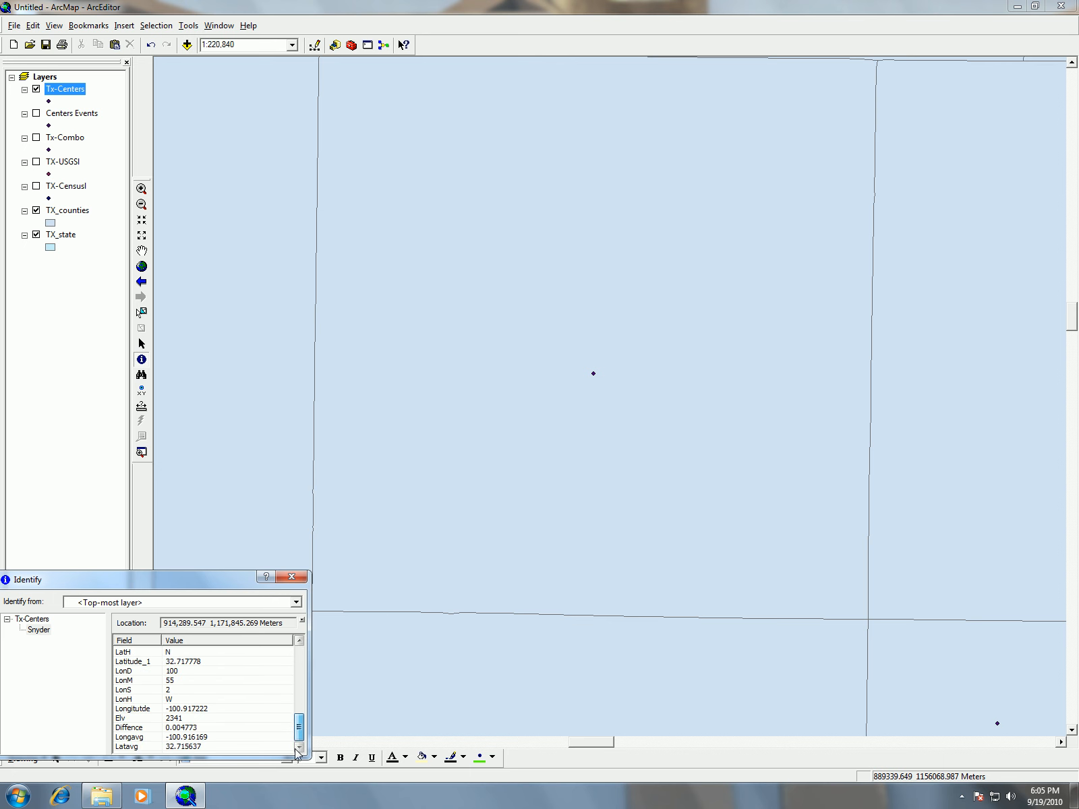
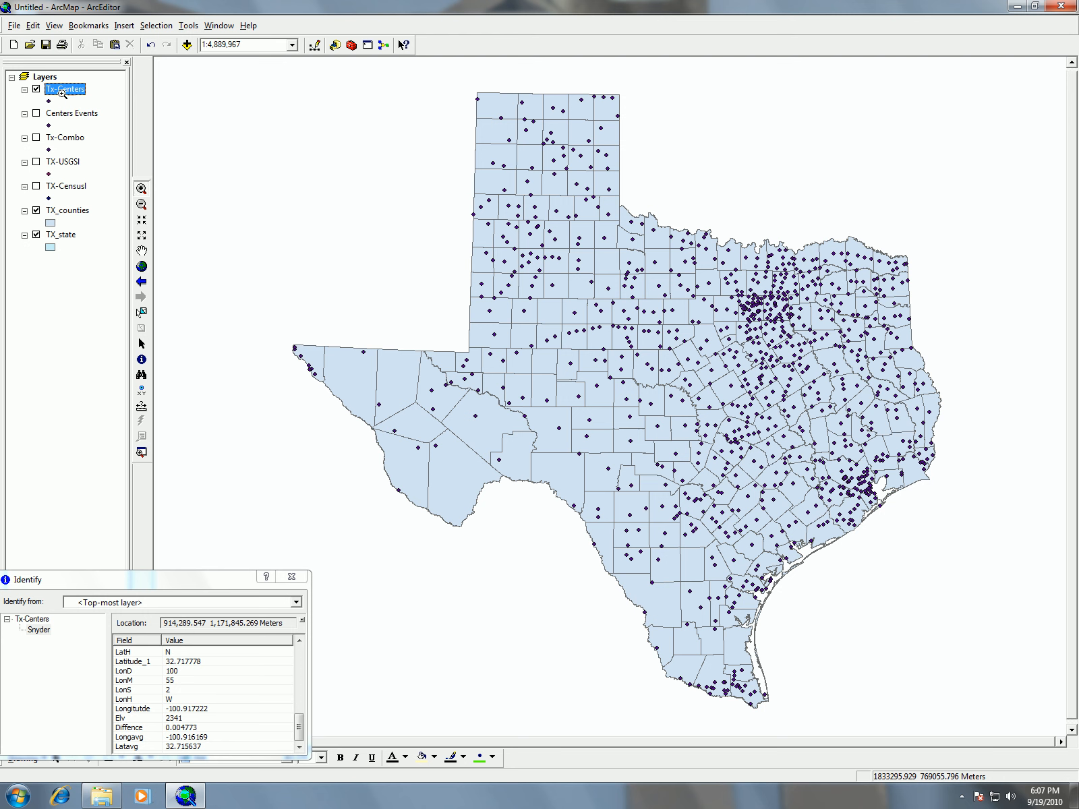
Open the Tx-Centers attribute table and sort its records by the Diffence field in descending order after trying ascending order
right_click(66, 92)
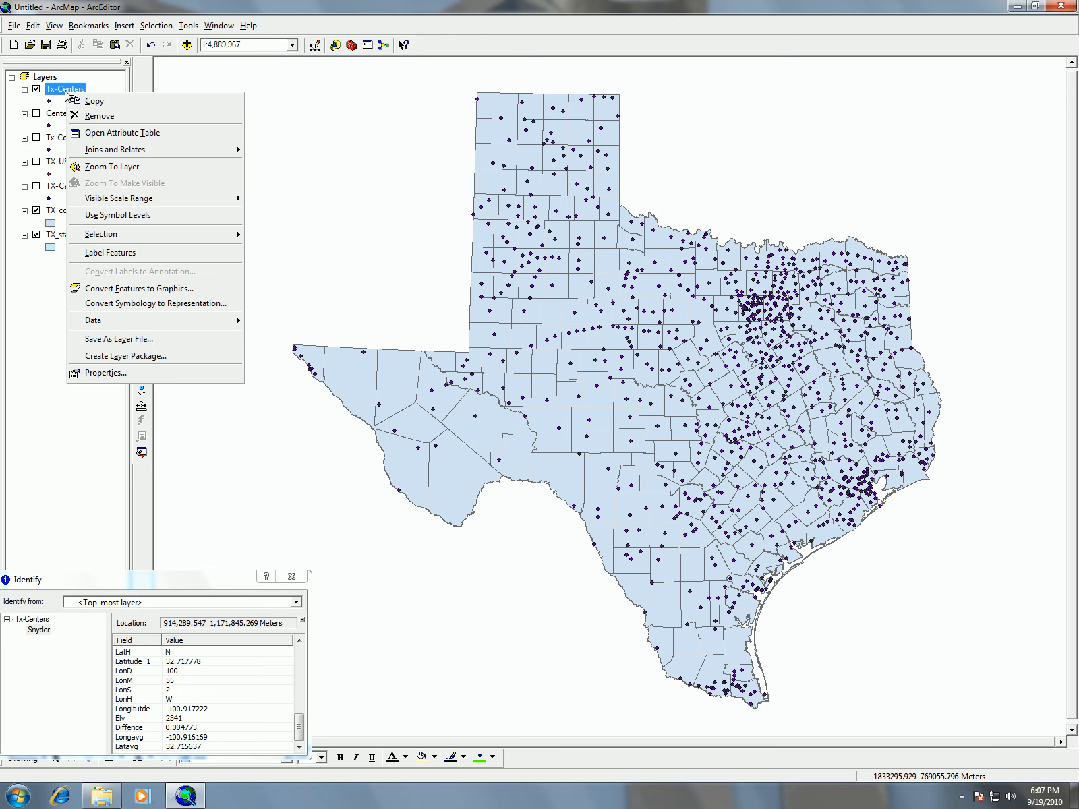
click(104, 133)
drag(630, 510, 971, 511)
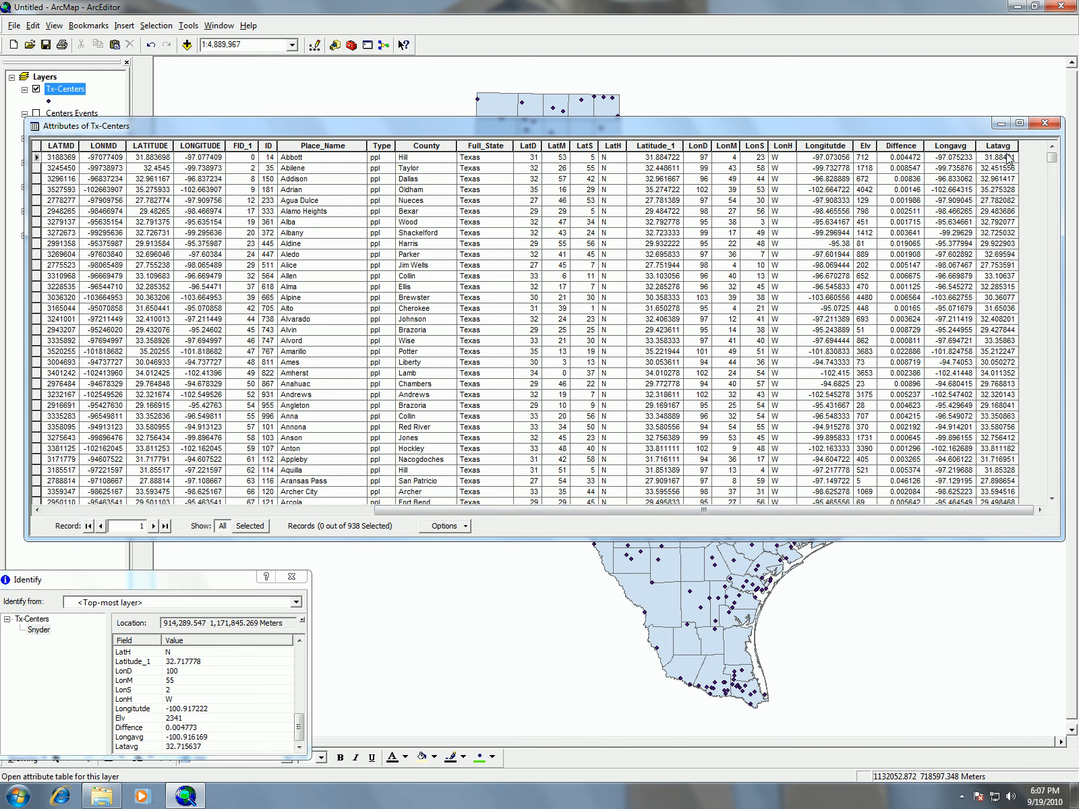
click(899, 145)
right_click(901, 150)
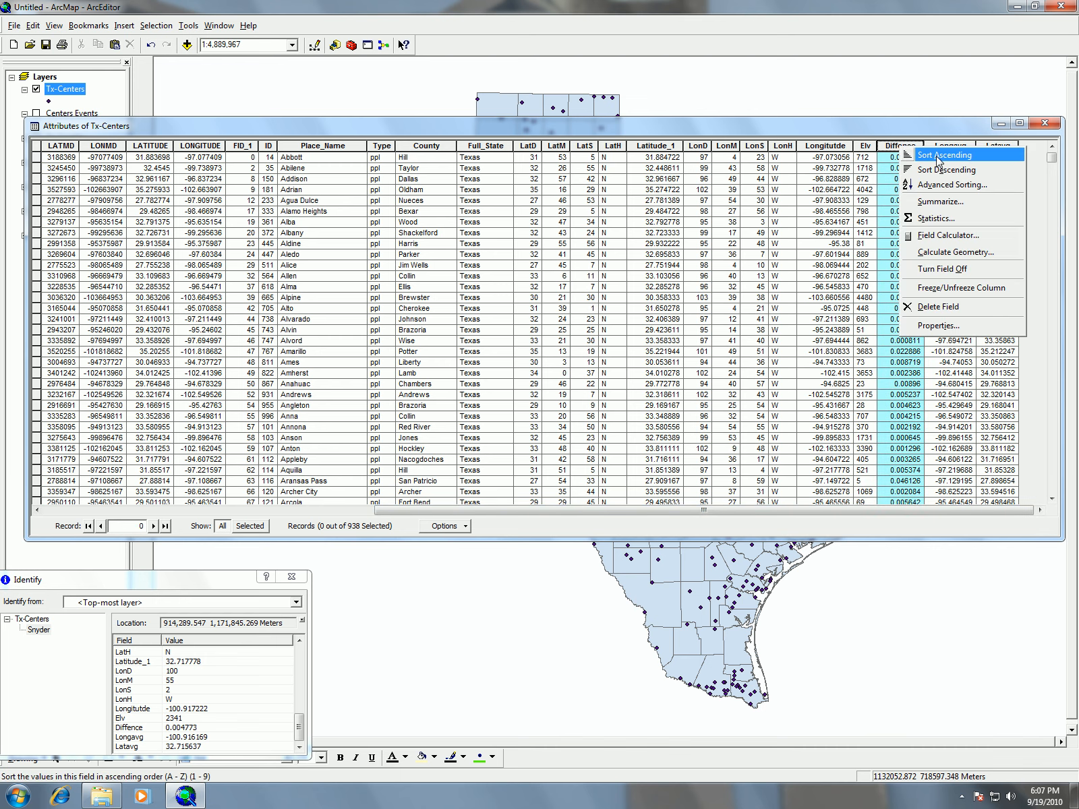
click(943, 157)
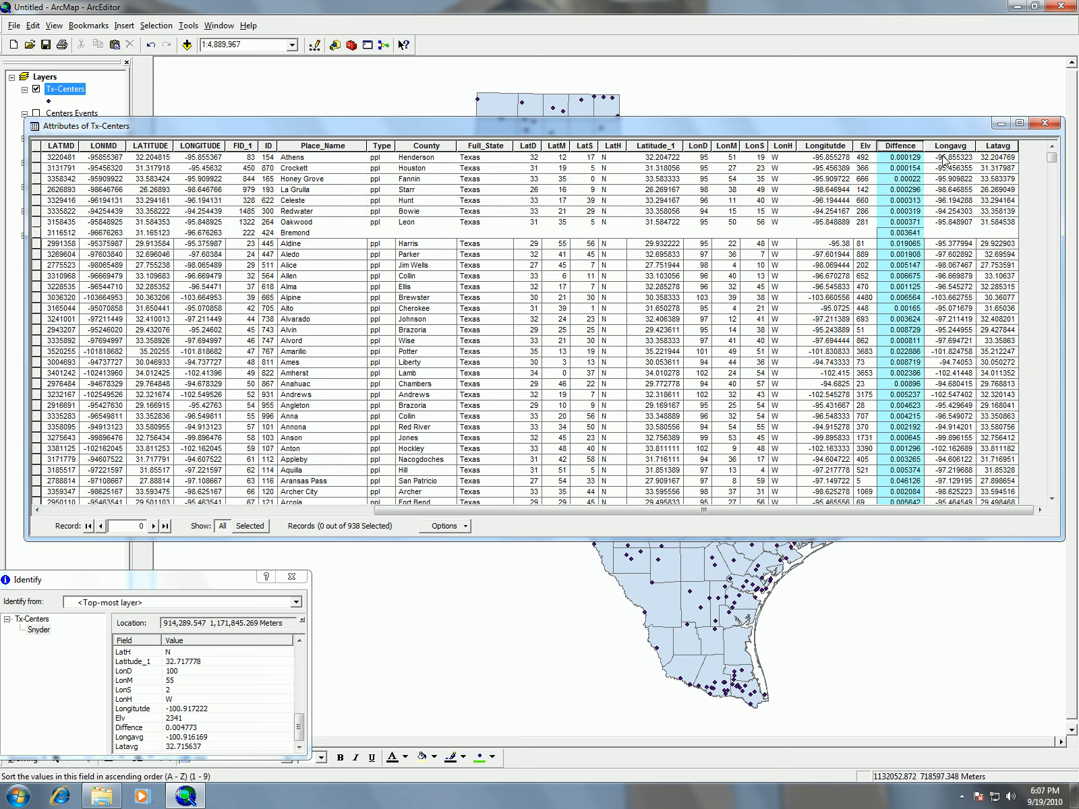
right_click(902, 149)
click(934, 178)
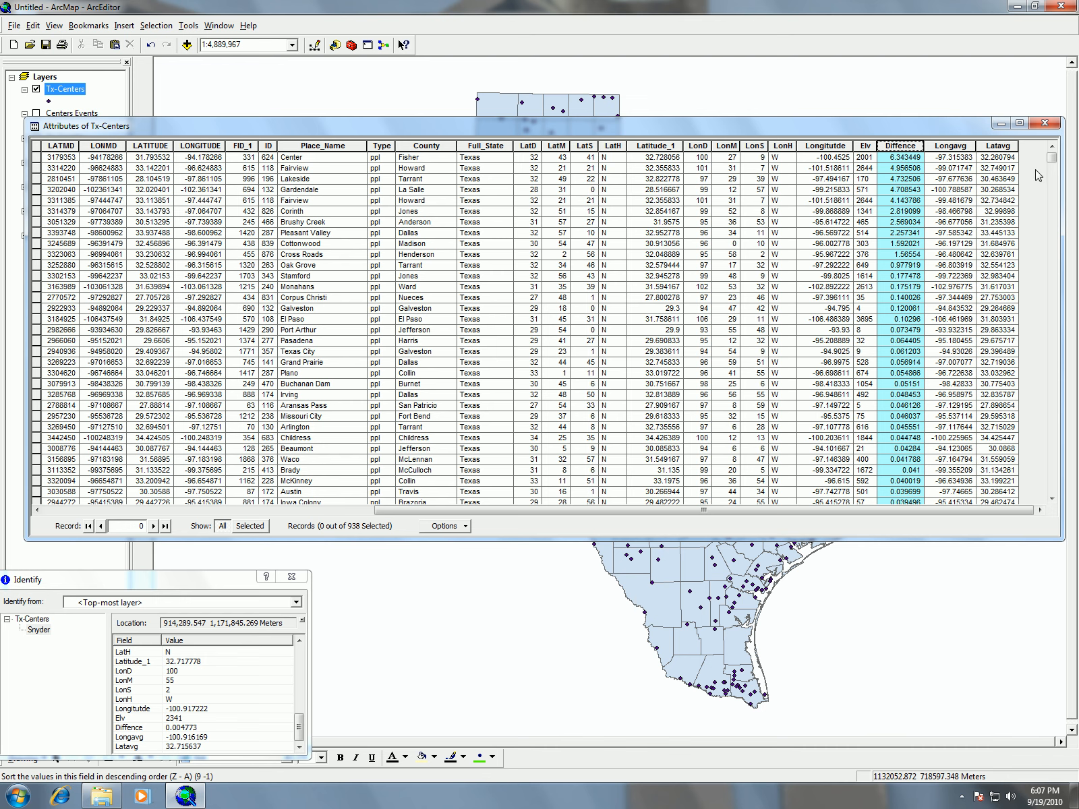
Scan the largest Diffence values in the table and examine the statistics of the Diffence field
drag(1052, 158, 1053, 171)
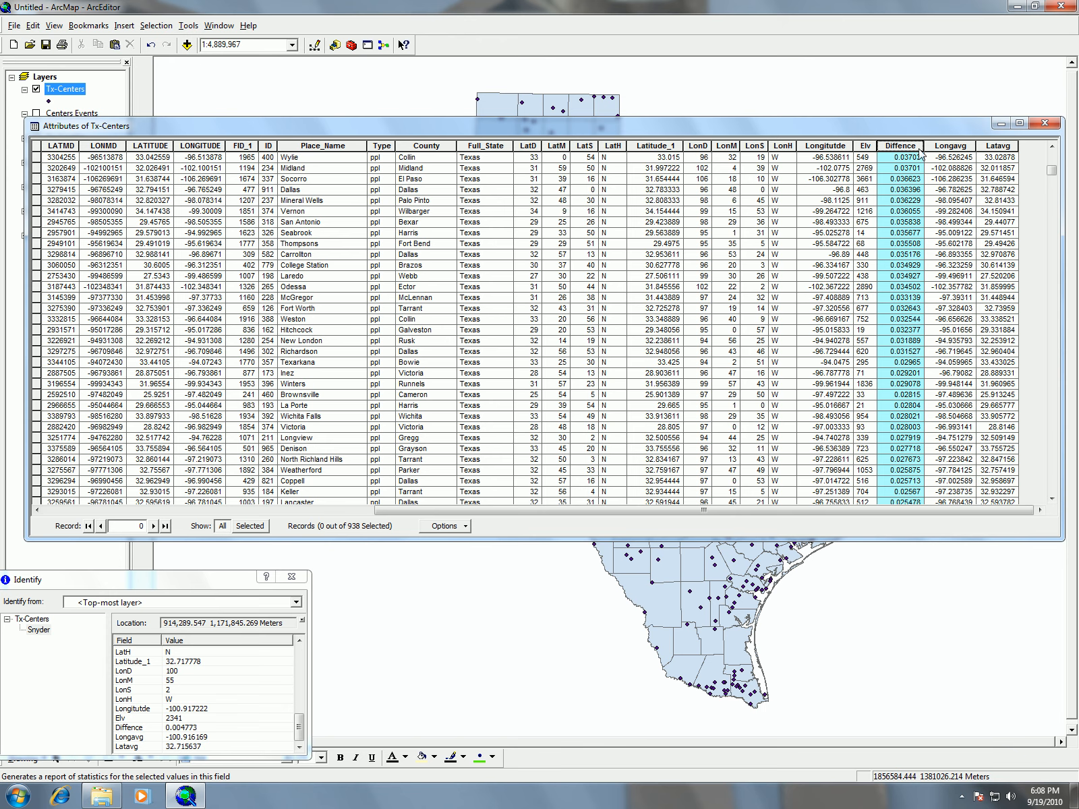
drag(1053, 173, 1054, 154)
click(1056, 158)
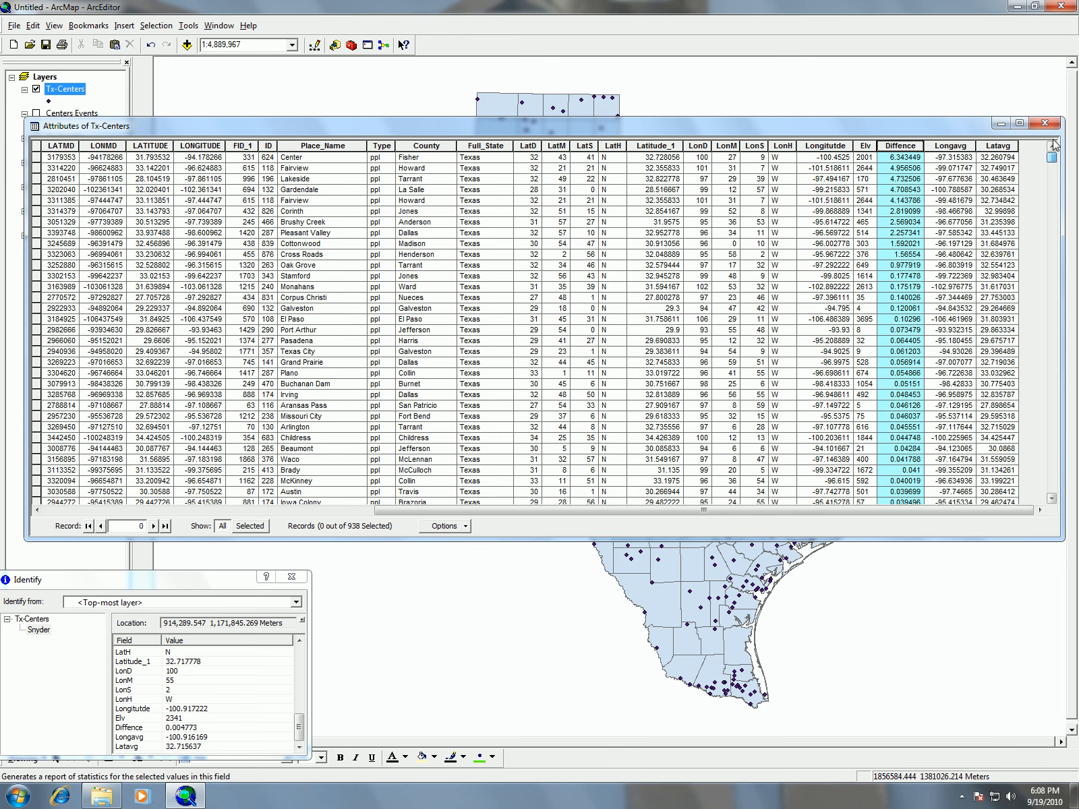
right_click(914, 147)
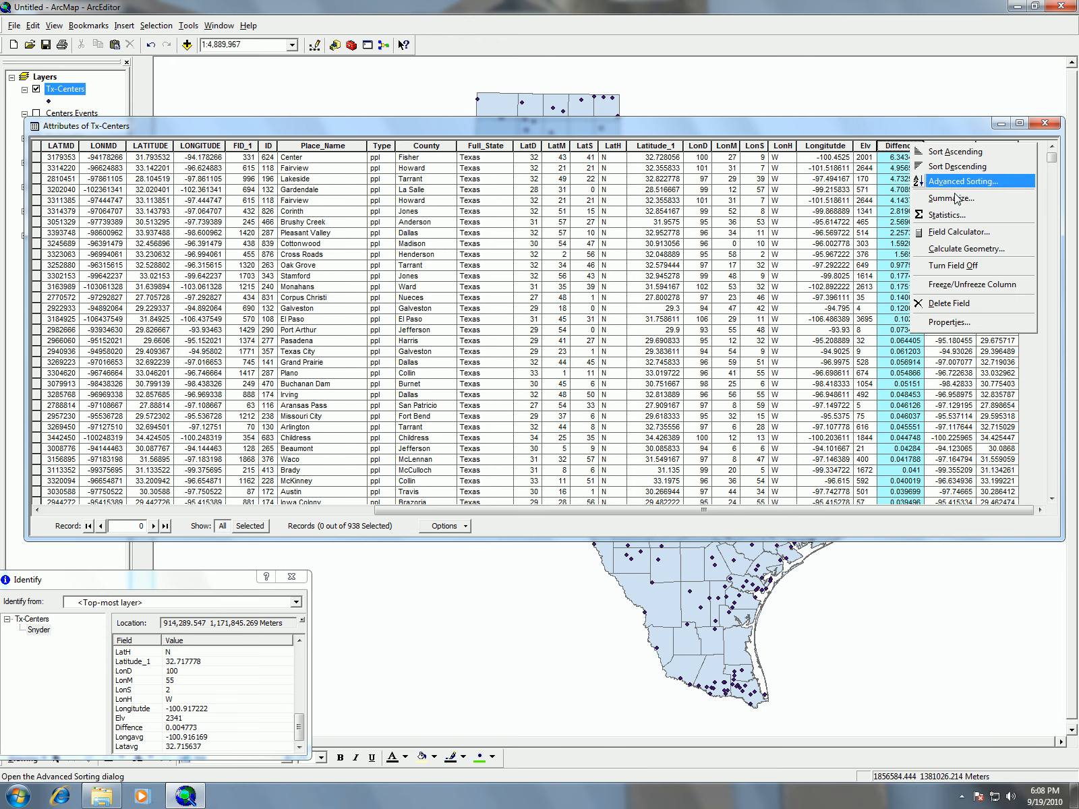
click(956, 216)
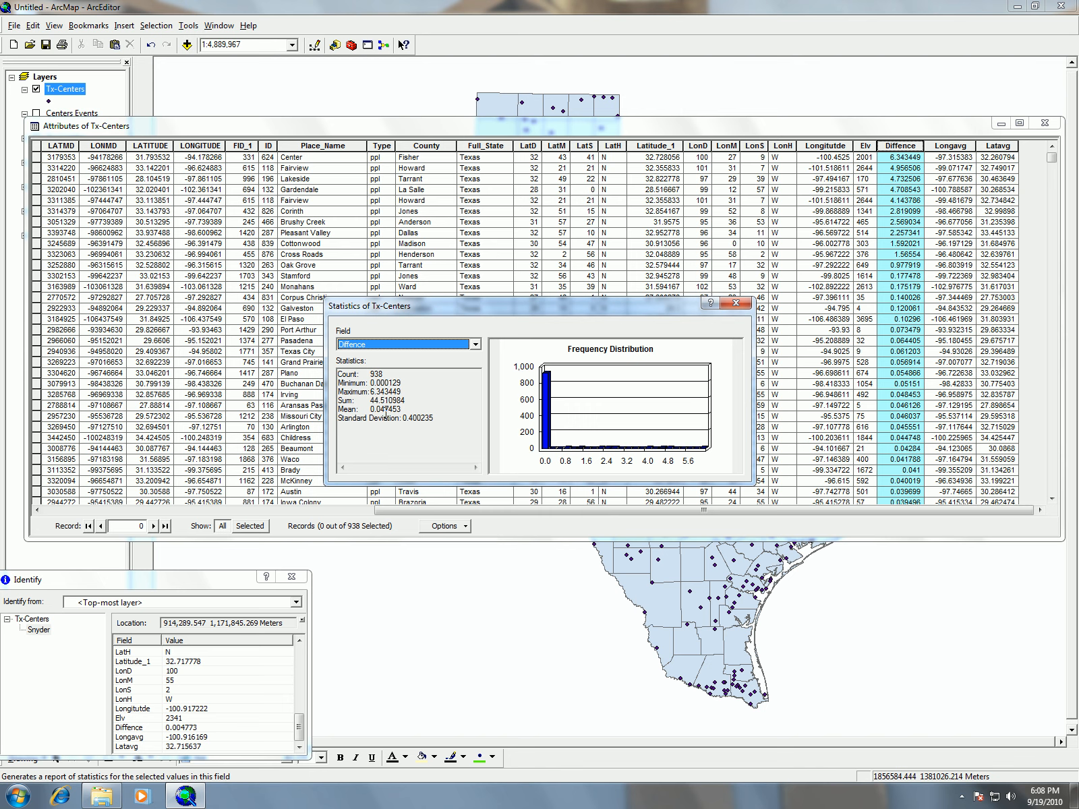
click(736, 303)
Reapply the descending sort on Diffence and select the eleven records from Center through Oak Grove
click(903, 245)
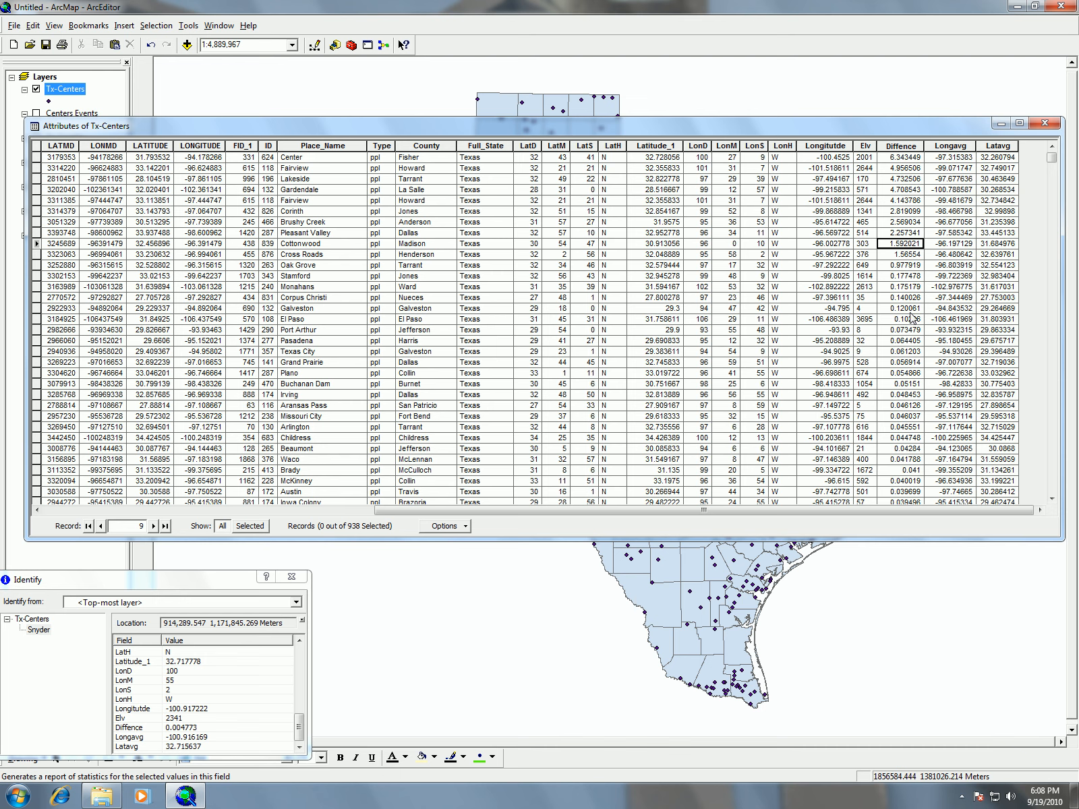
right_click(913, 151)
click(912, 167)
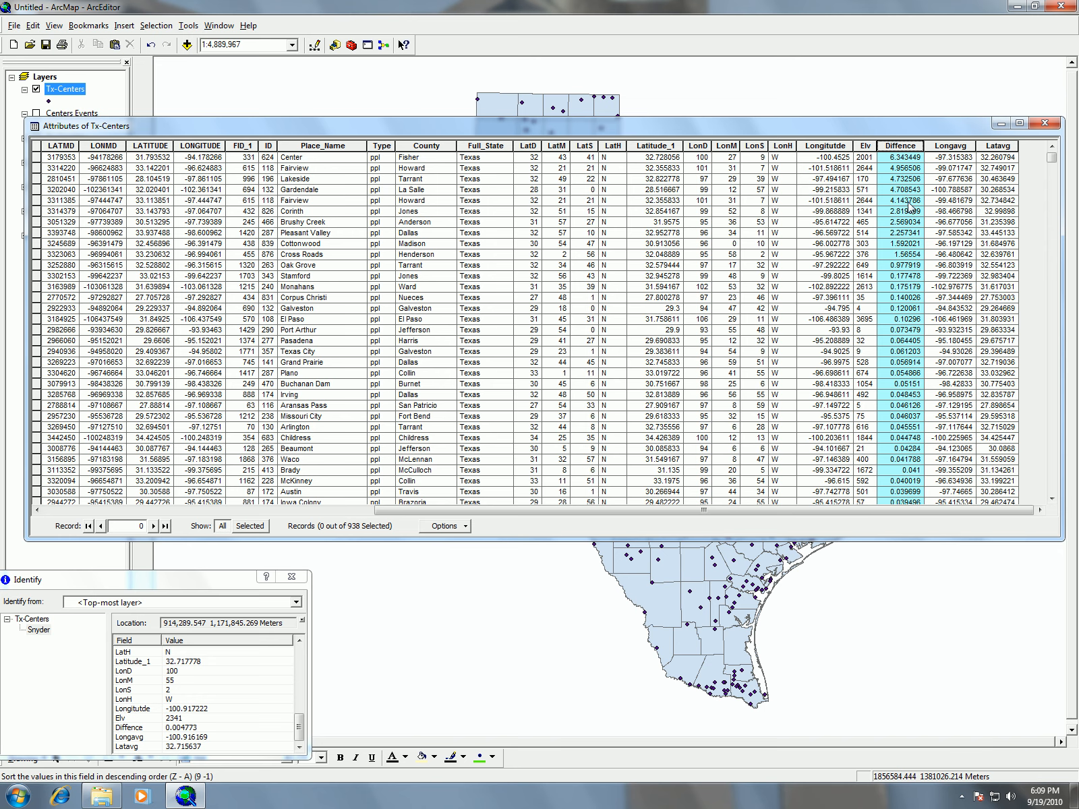
click(906, 276)
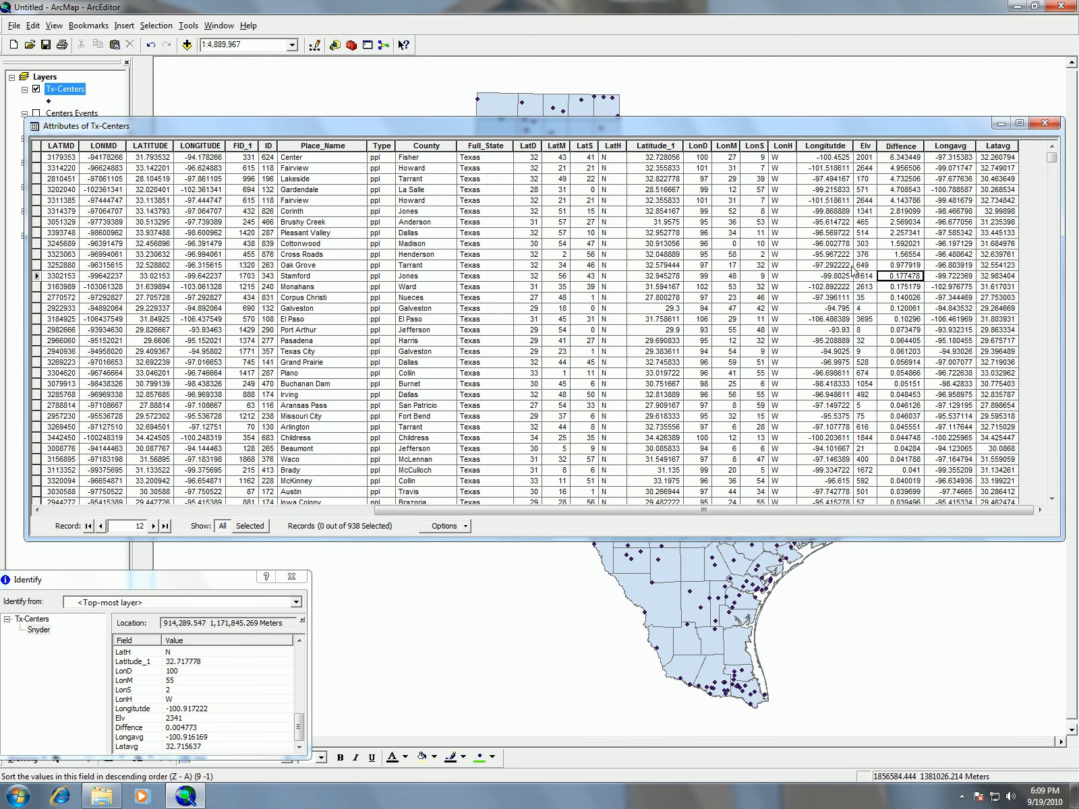
click(37, 265)
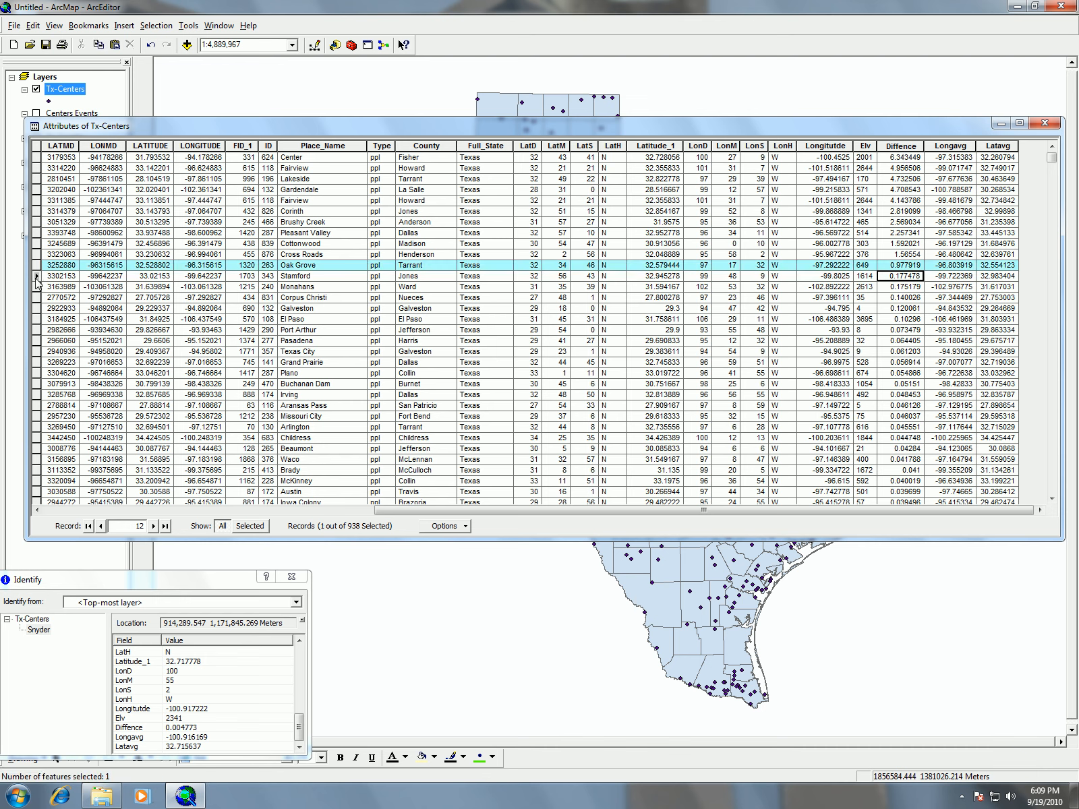
click(37, 277)
click(36, 267)
shift+click(37, 157)
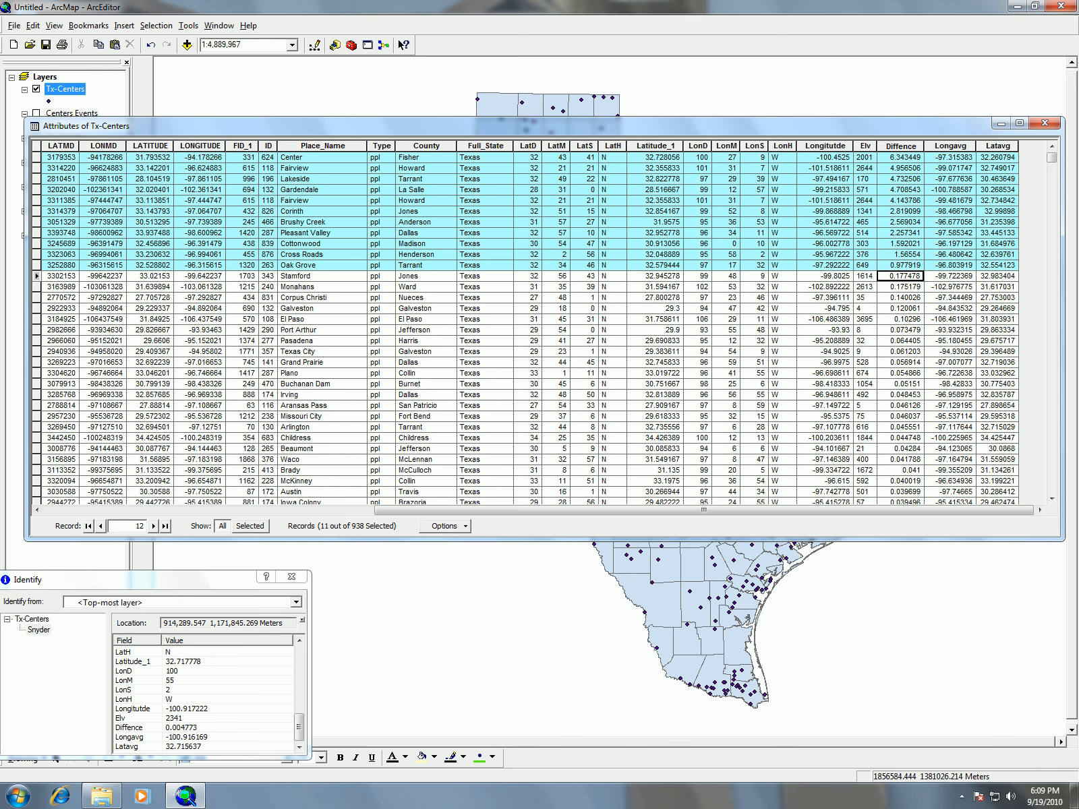
click(36, 157)
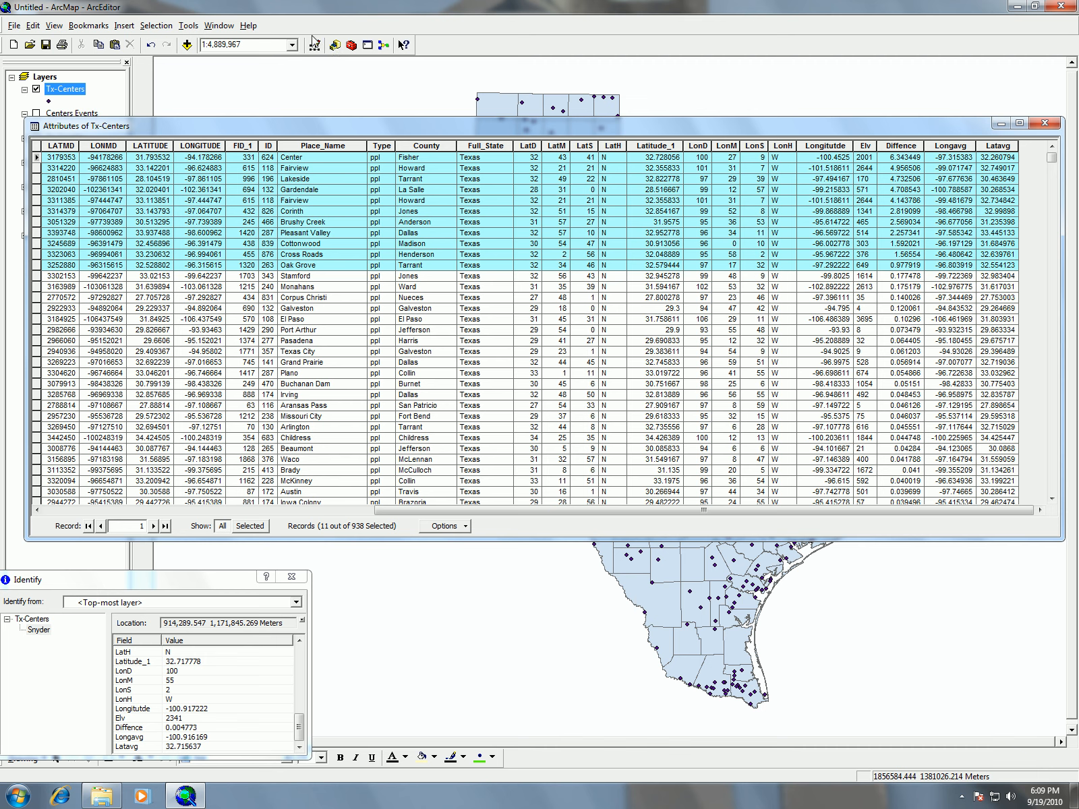
Start an edit session on the H:\lab_3 folder containing Tx-Centers, accepting editing in a different coordinate system
click(314, 47)
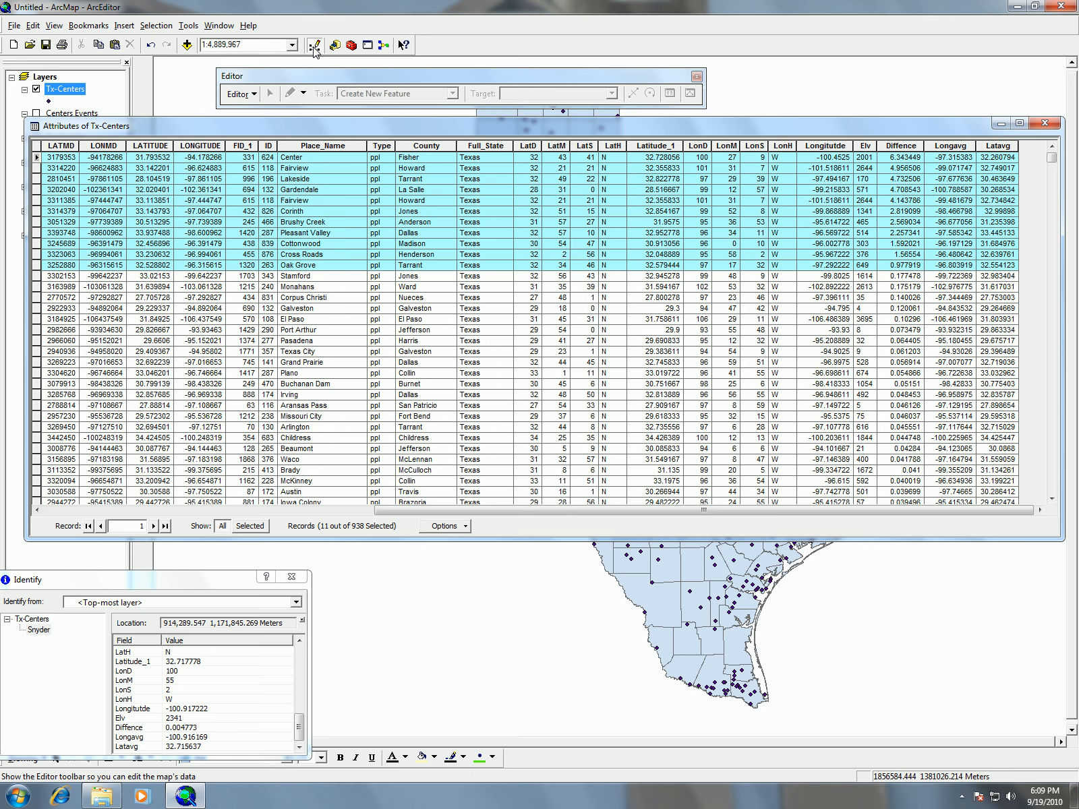
click(243, 94)
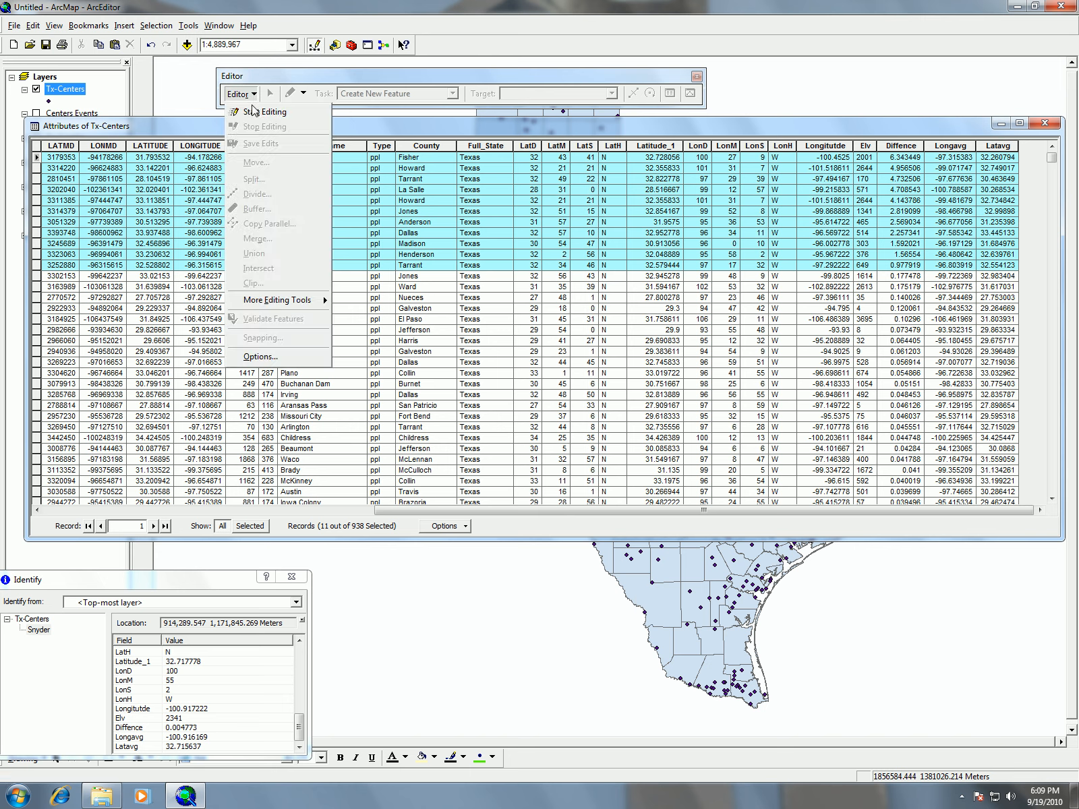
click(254, 113)
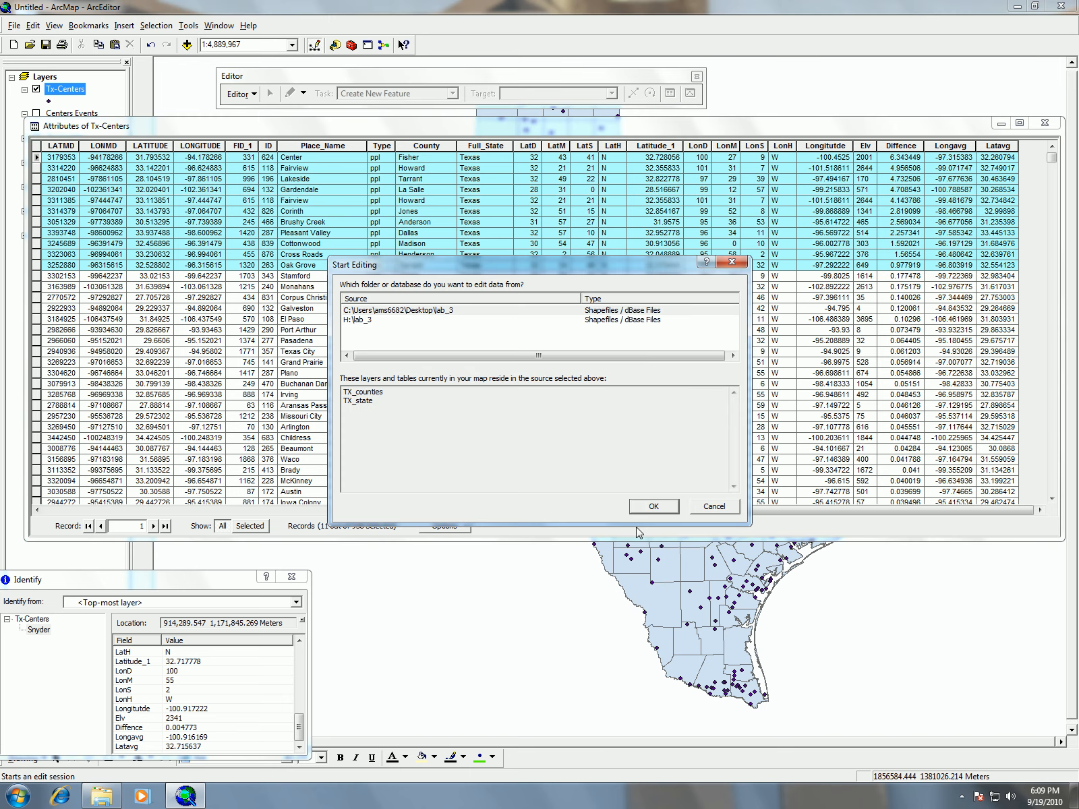
click(362, 320)
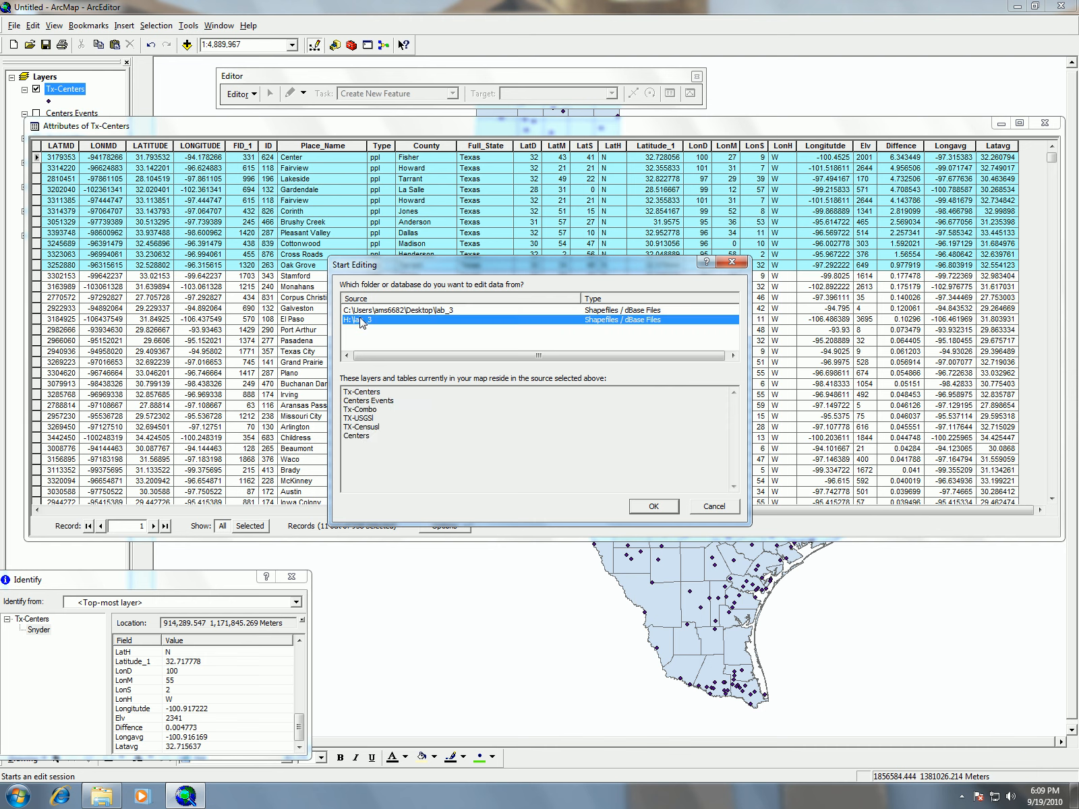
click(671, 508)
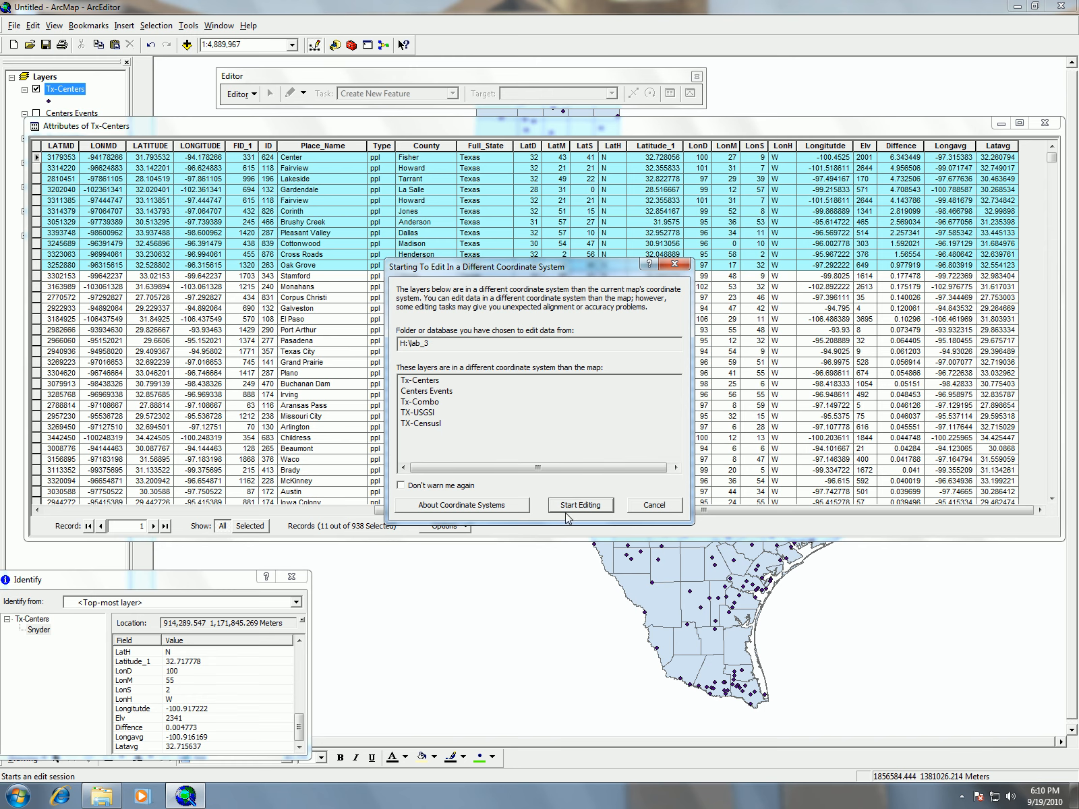
click(578, 507)
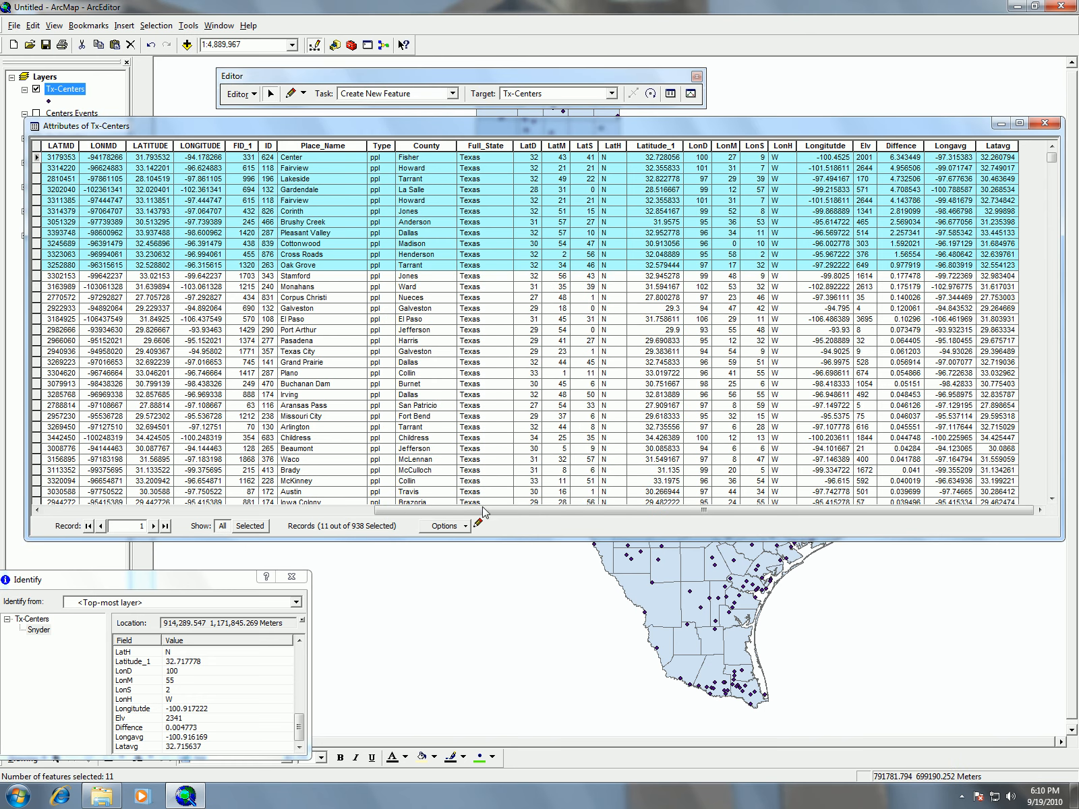
Delete the eleven selected records from the Tx-Centers attribute table and save the edits
right_click(39, 160)
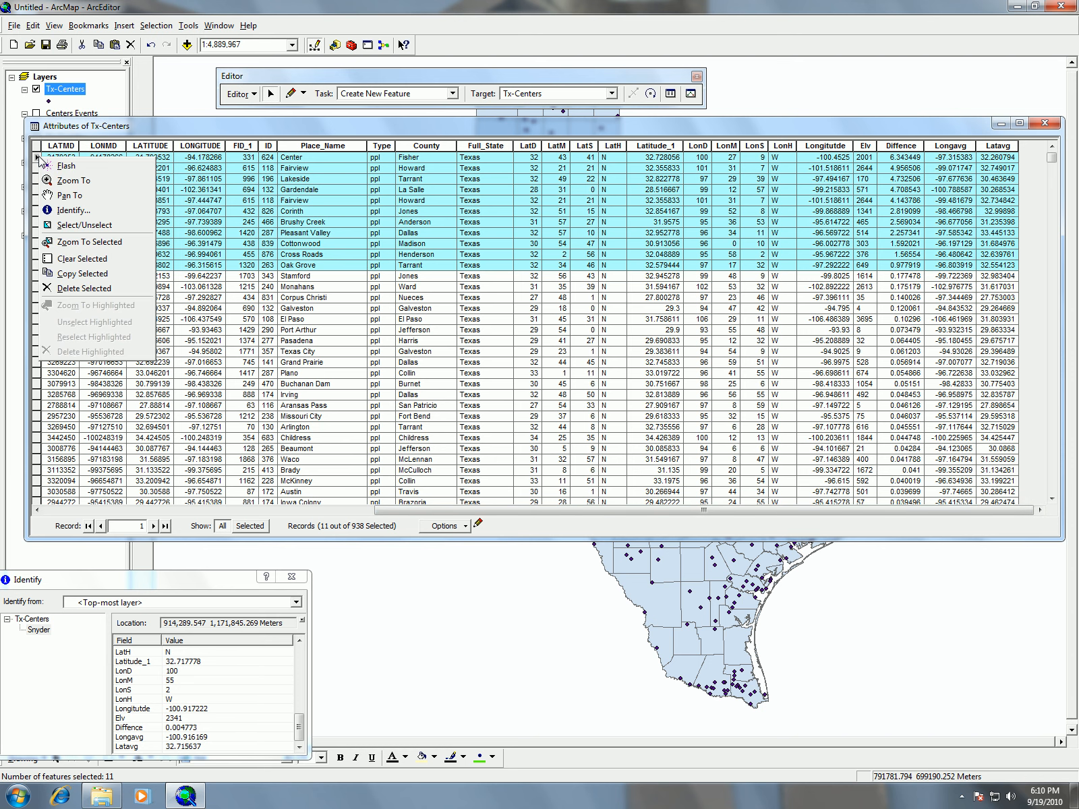
click(83, 288)
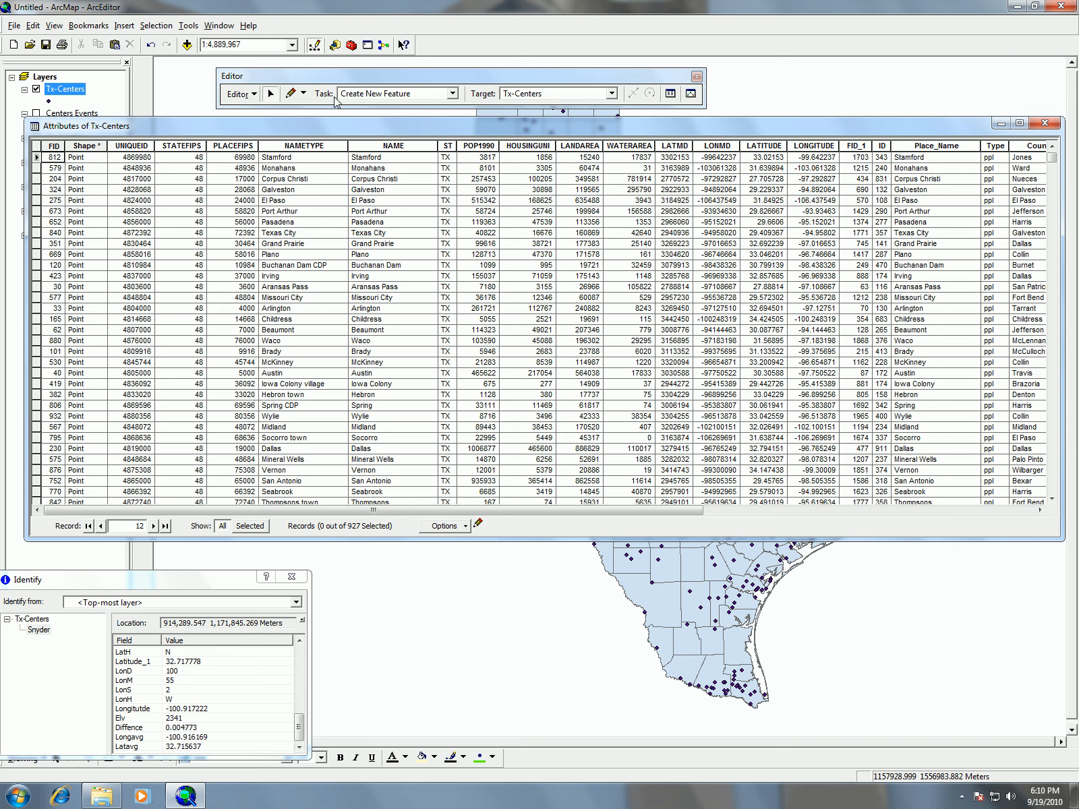
click(244, 96)
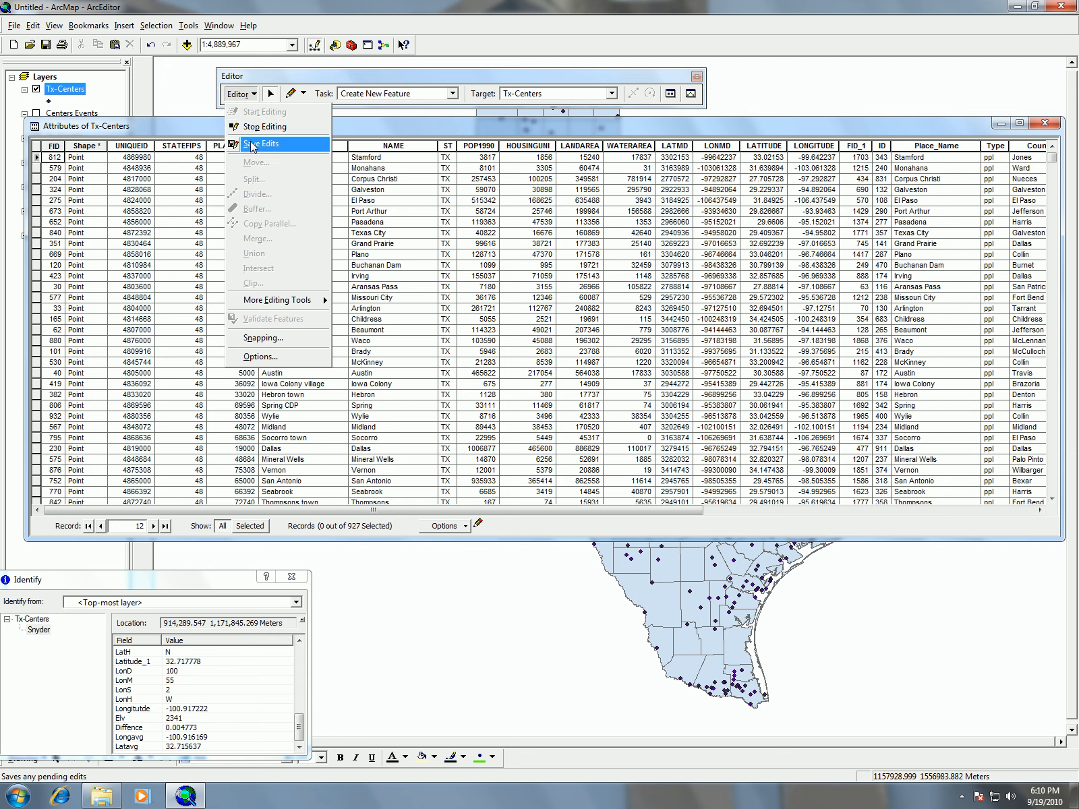
click(249, 141)
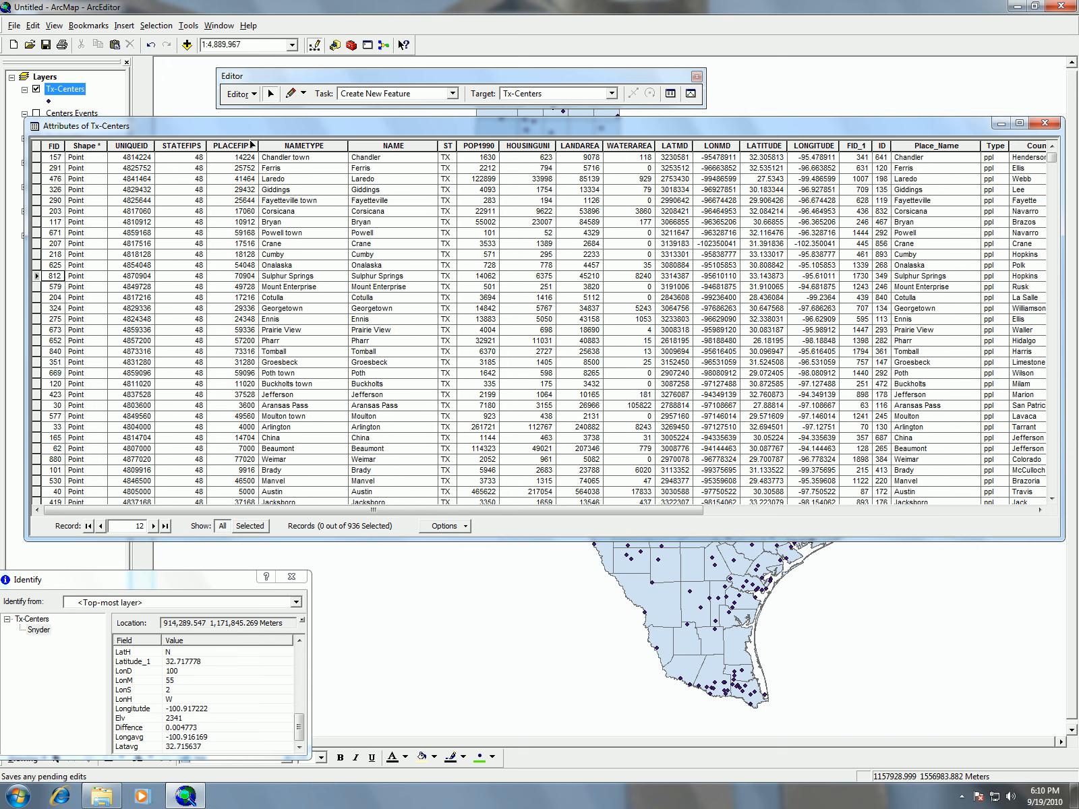
Stop the edit session and close the Editor toolbar
click(241, 94)
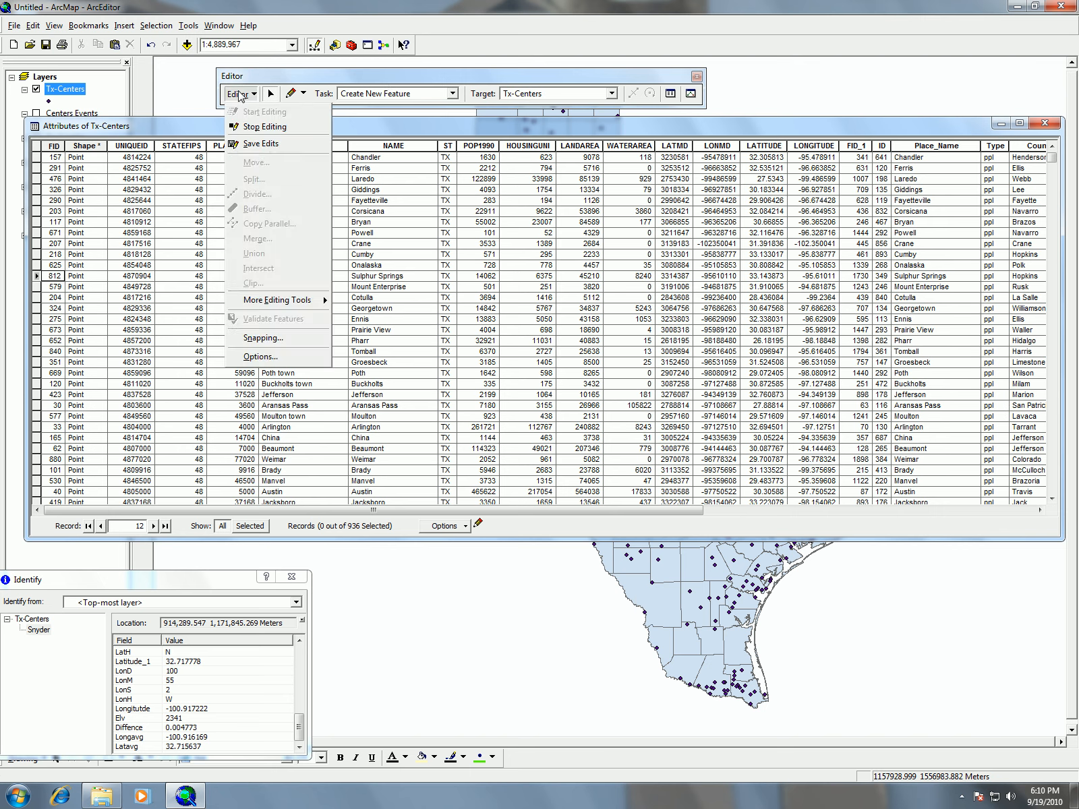
click(255, 127)
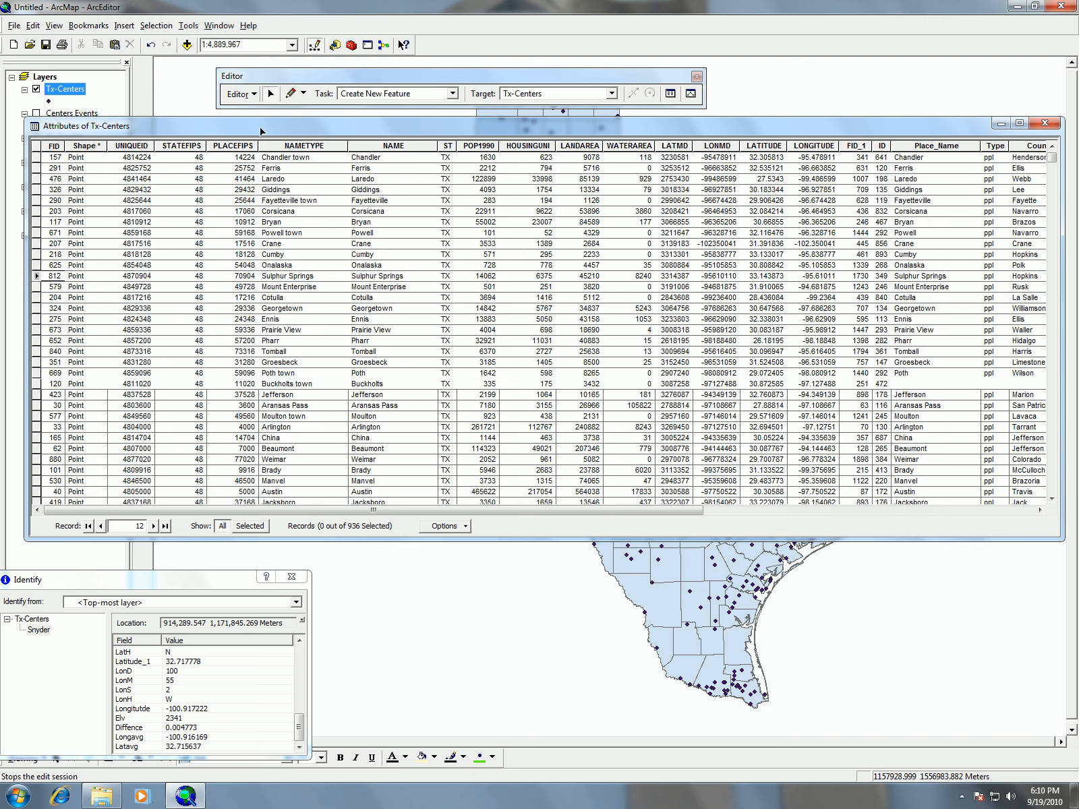
click(696, 77)
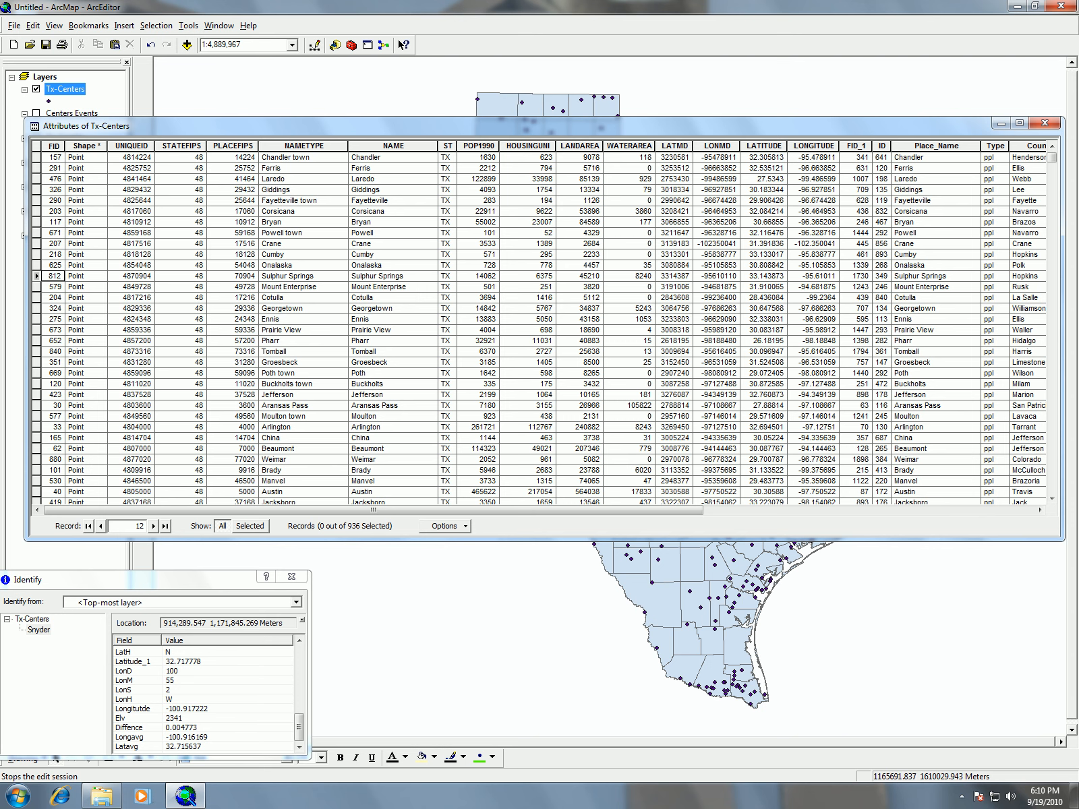
Sort the Tx-Centers attribute table by Diffence in descending order, and close the table
click(795, 511)
click(900, 146)
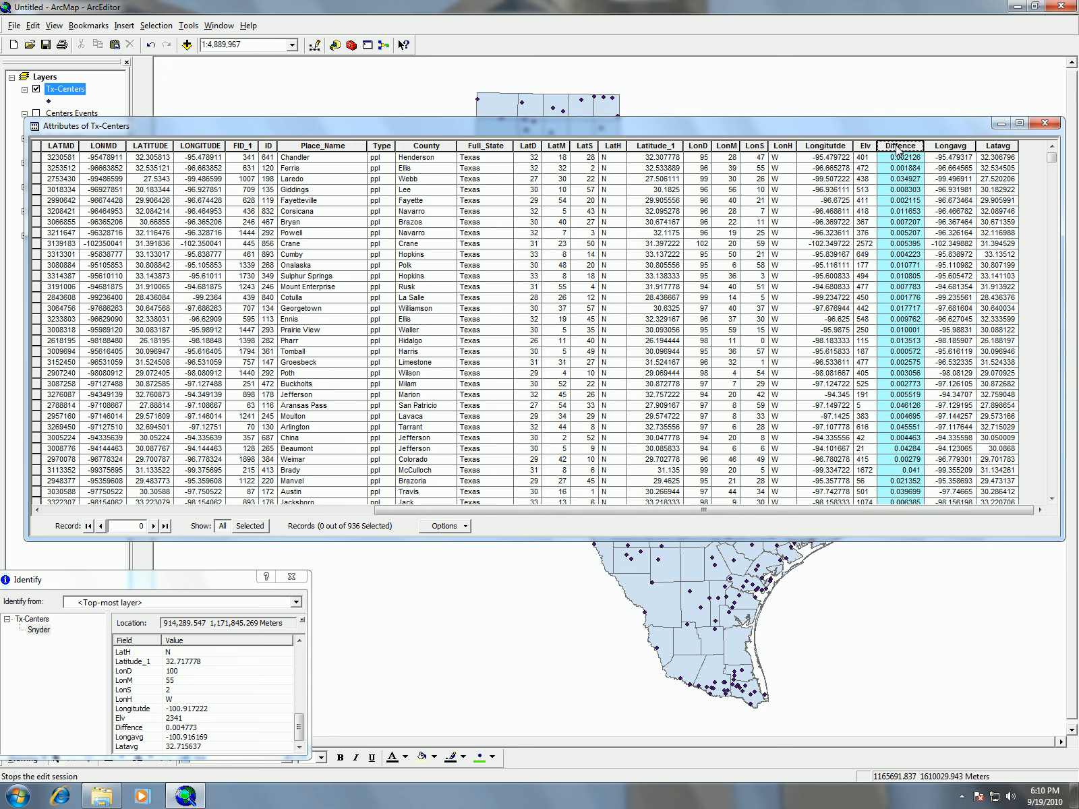
right_click(900, 146)
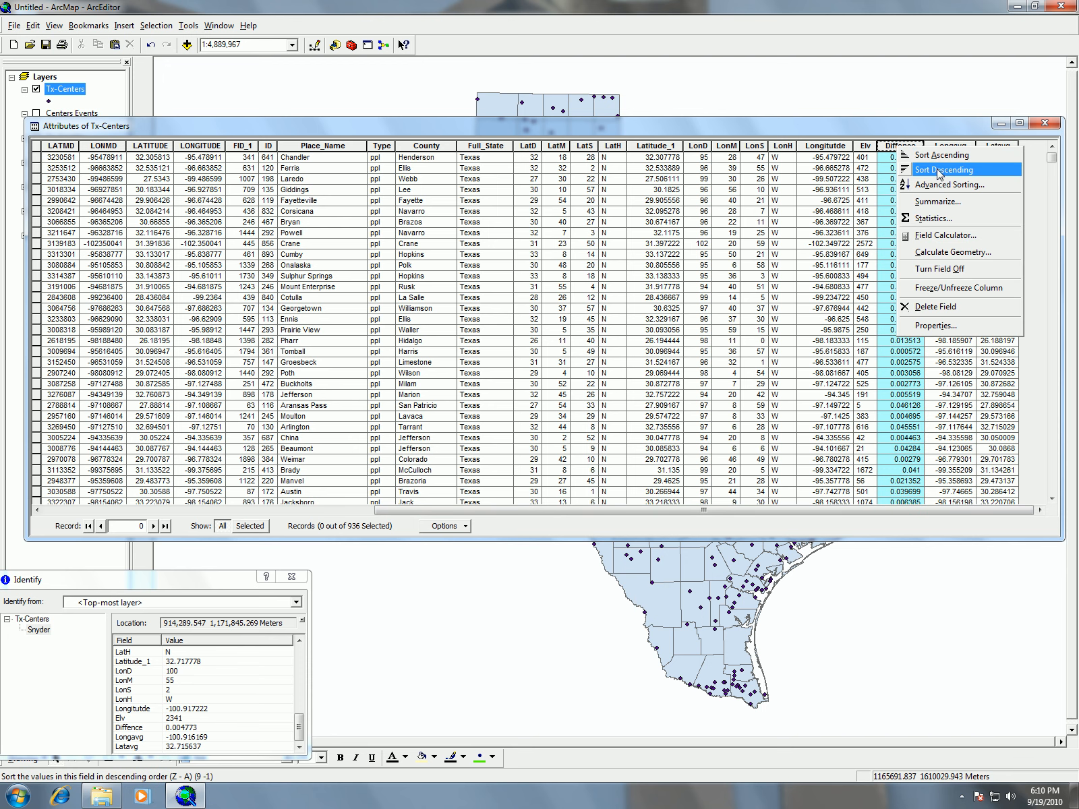
click(939, 174)
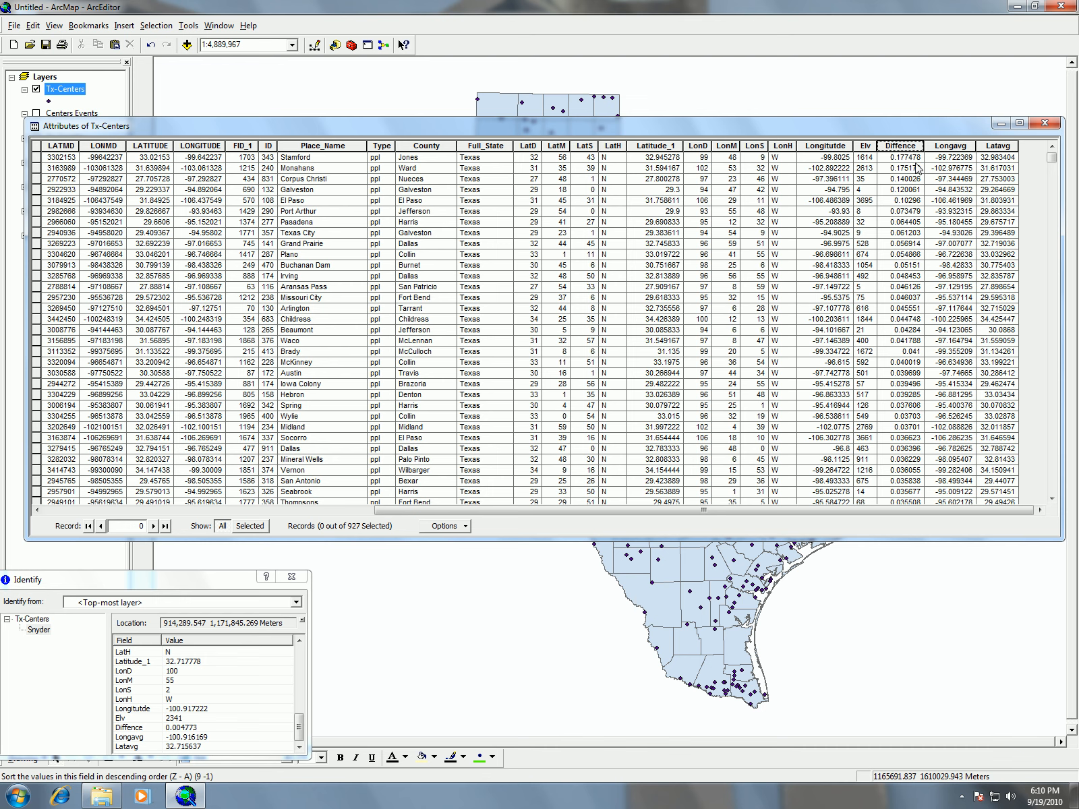
click(1045, 125)
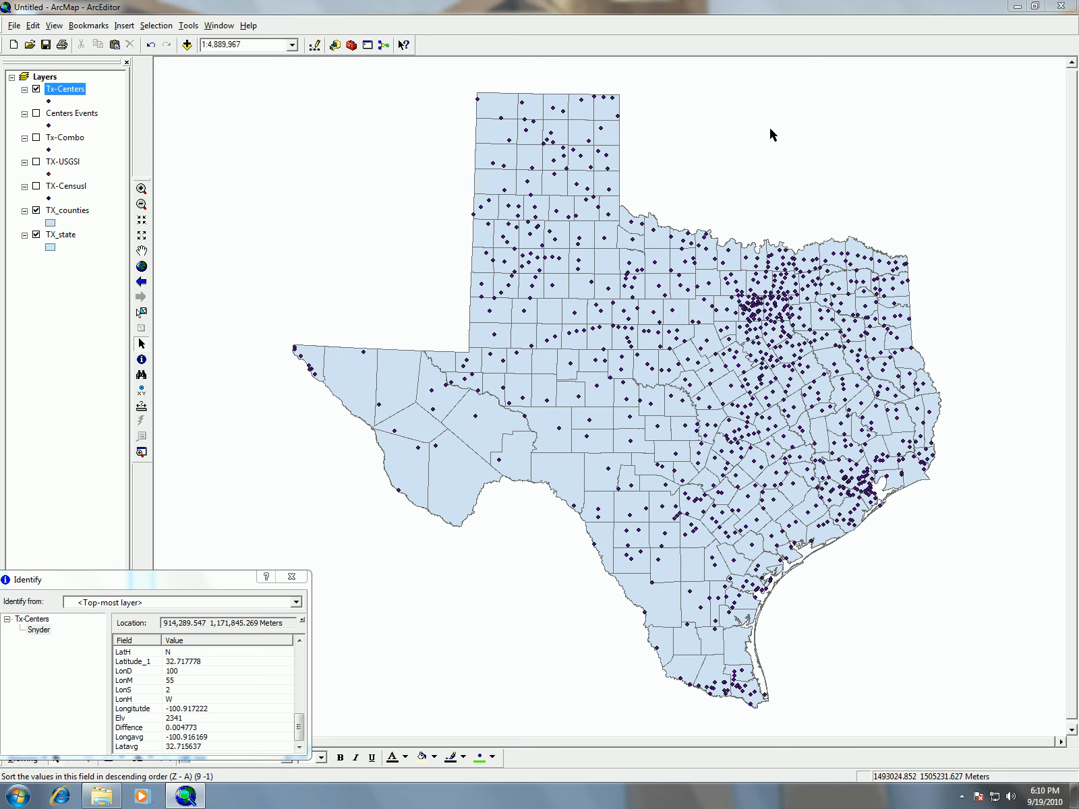
Symbolize the Tx-Centers layer with graduated symbols based on the Diffence field, and apply it to the map
right_click(75, 92)
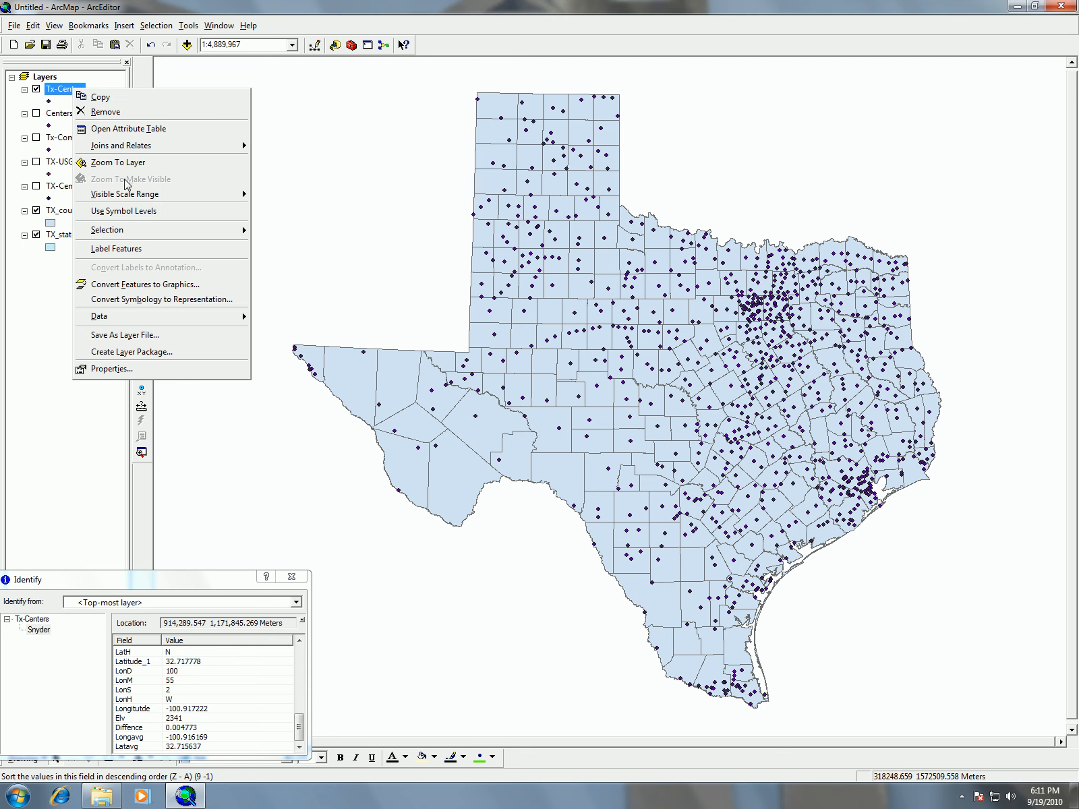
click(156, 375)
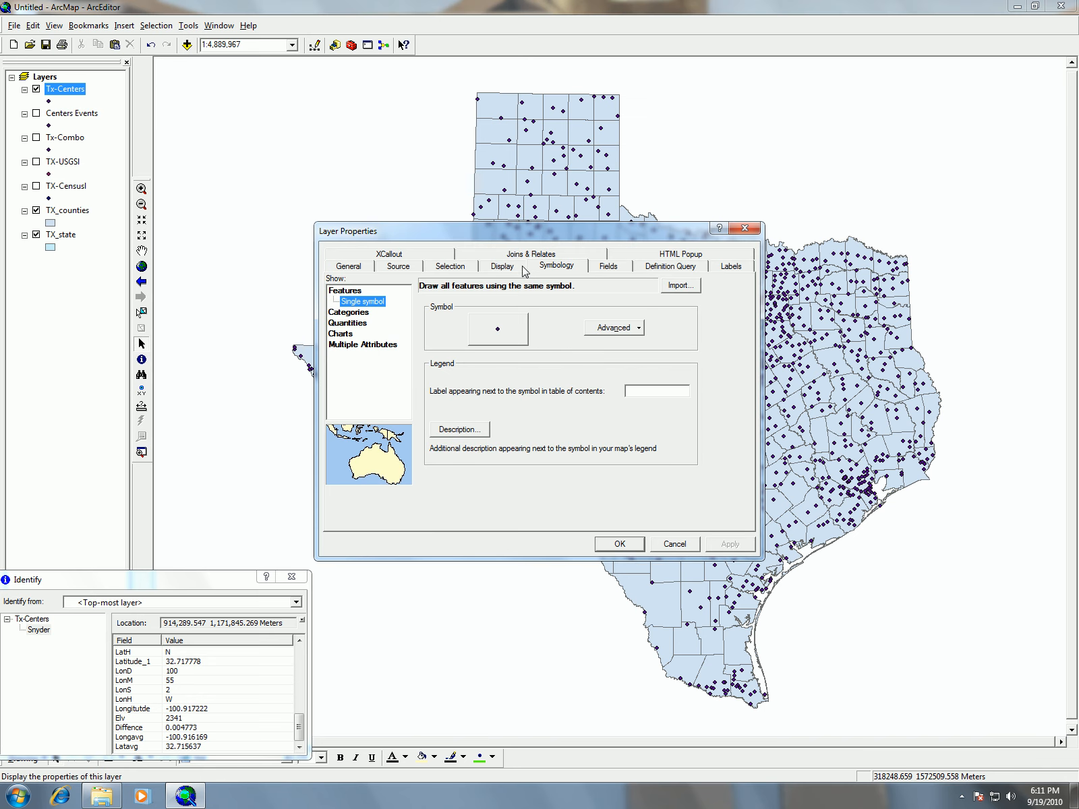
click(547, 271)
click(353, 313)
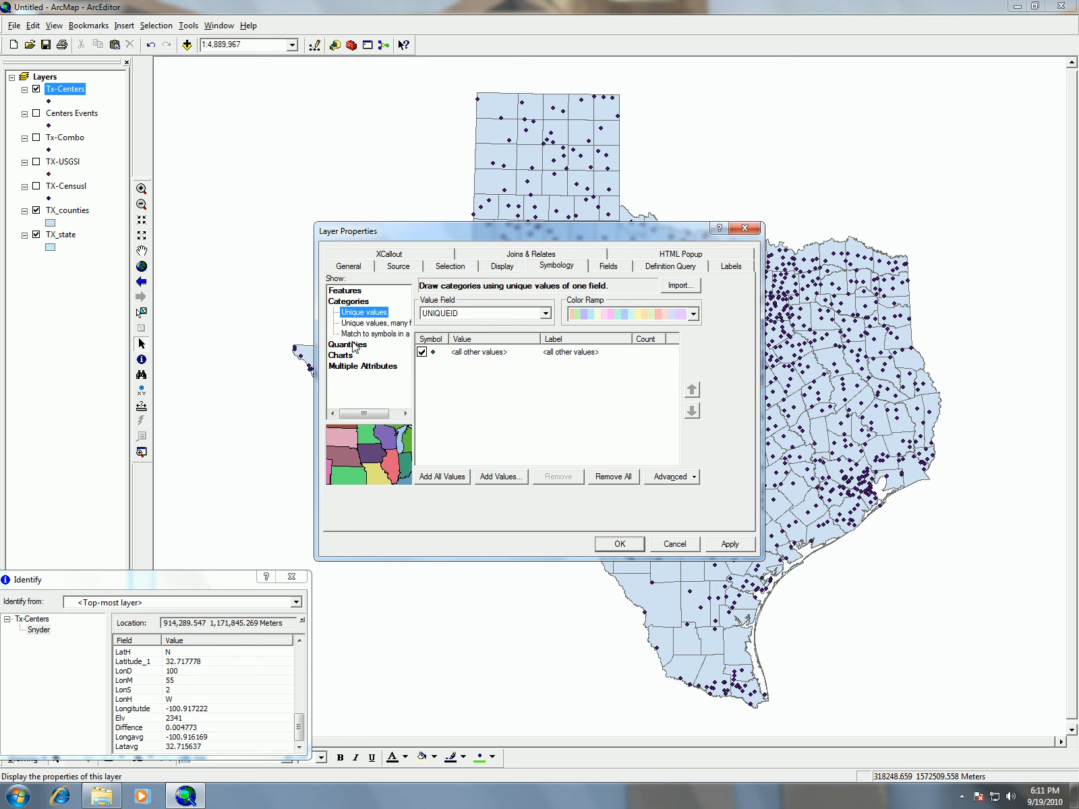
click(353, 344)
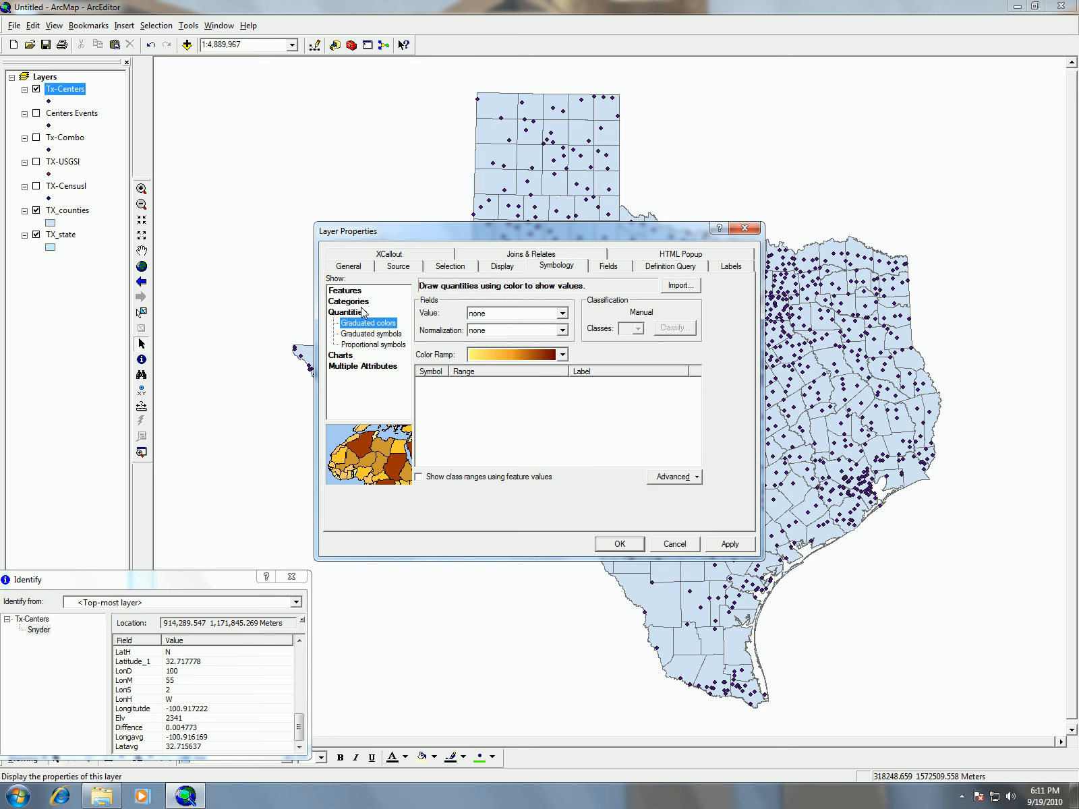
click(383, 335)
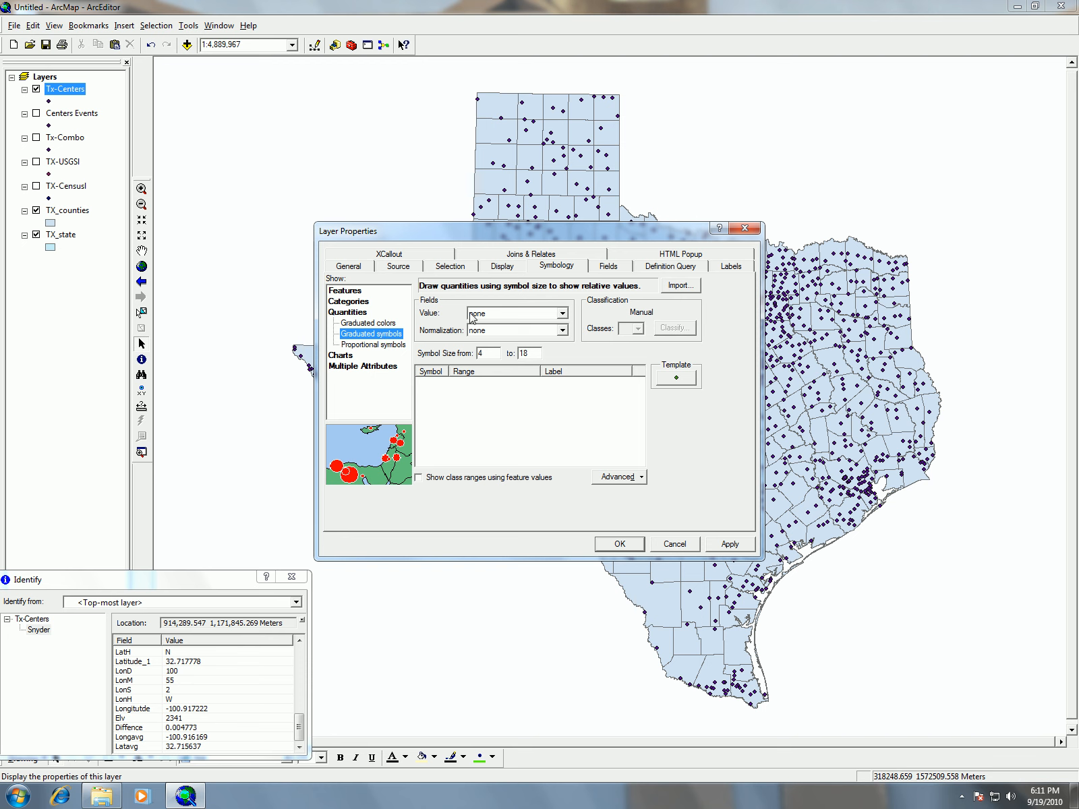
click(532, 315)
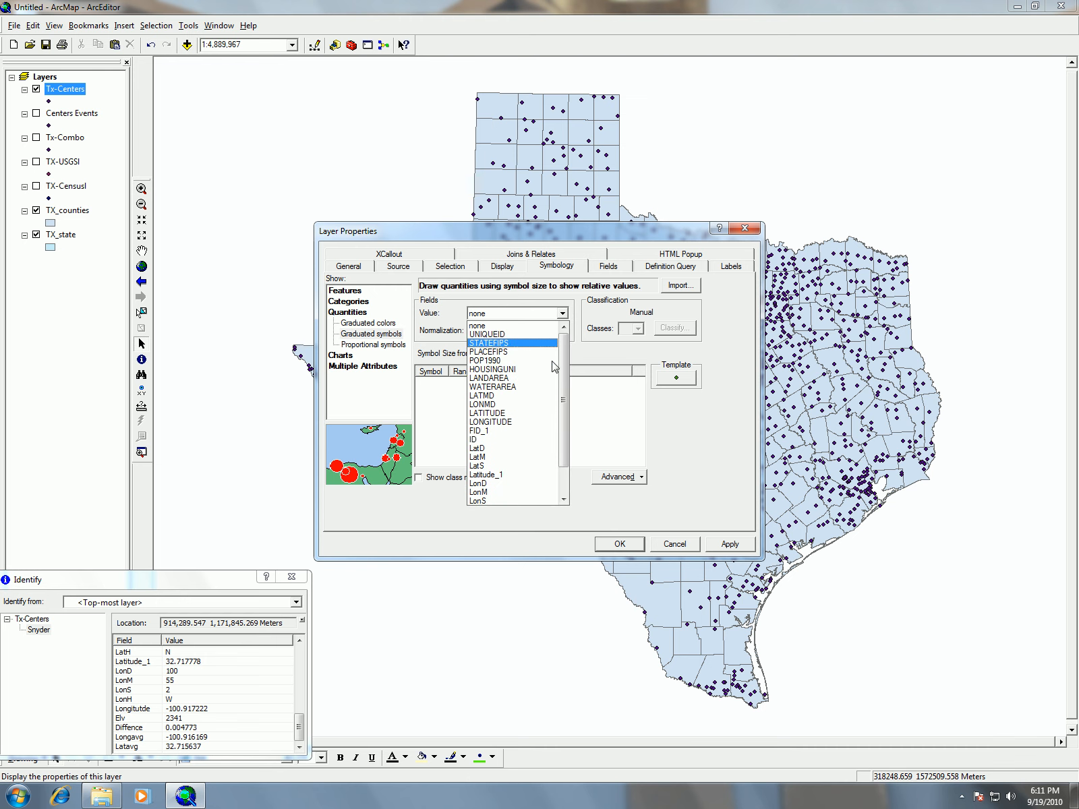
drag(563, 419, 563, 505)
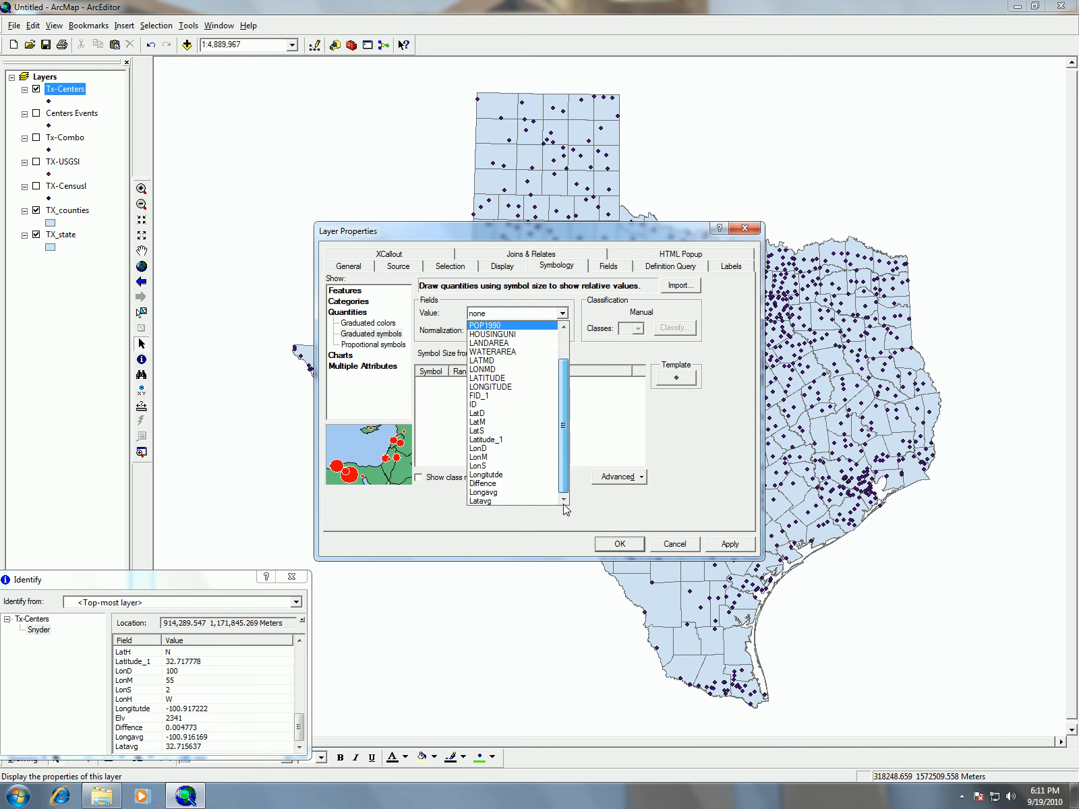
click(486, 484)
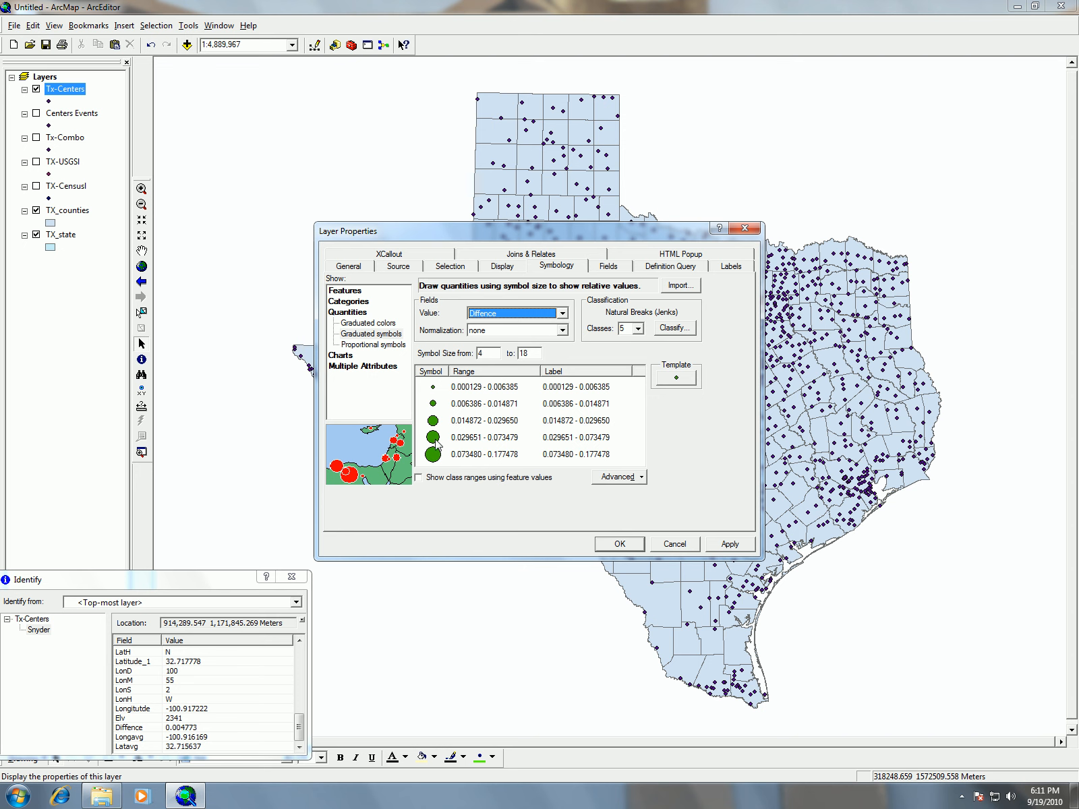
click(728, 547)
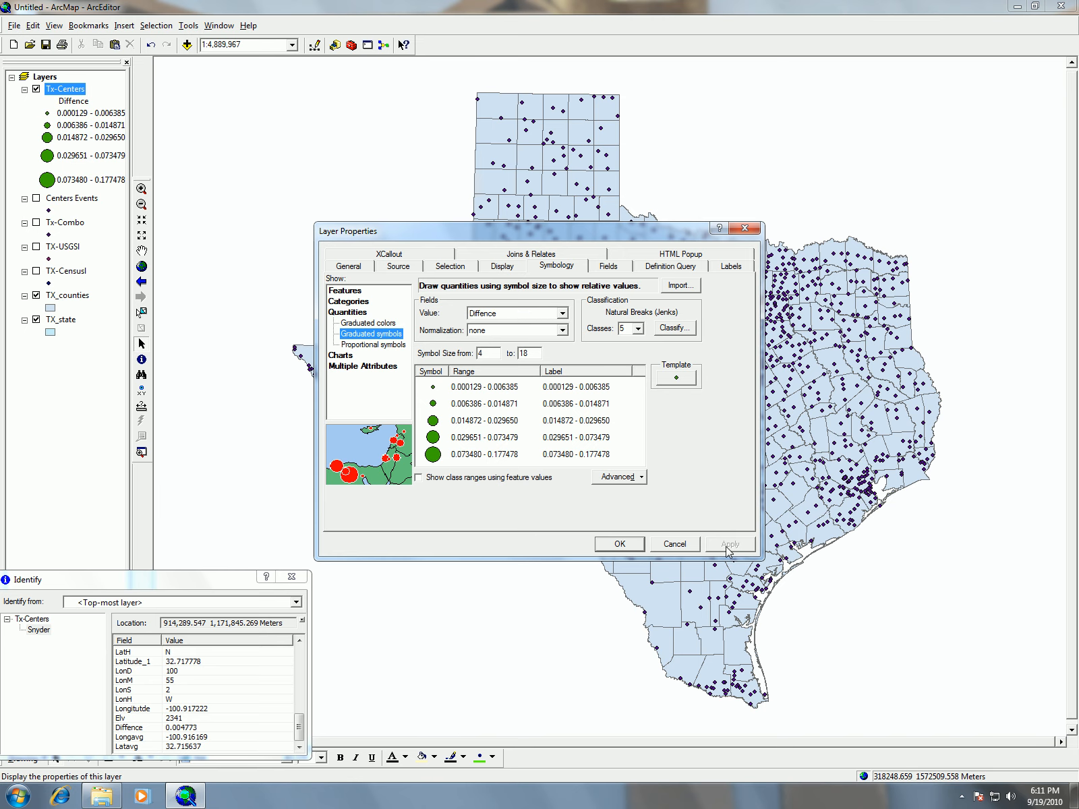
drag(614, 236, 475, 131)
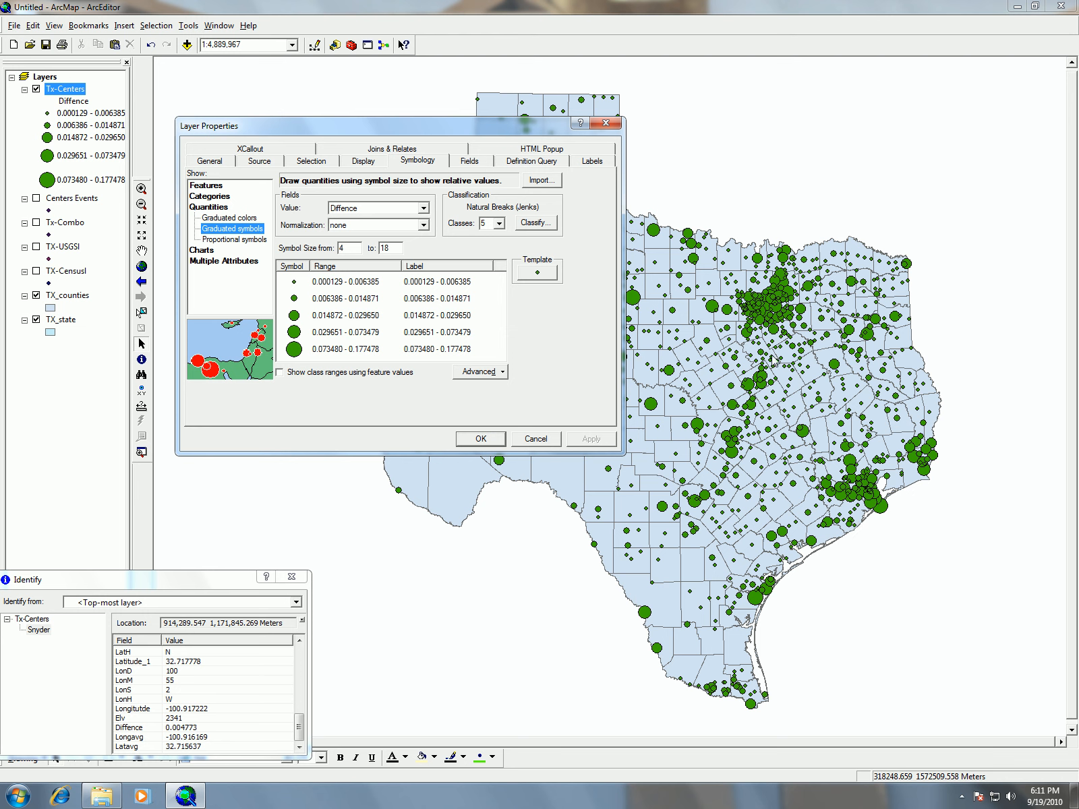
Try drawing the Tx-Centers layer with proportional symbols based on the Longitutde field
click(263, 240)
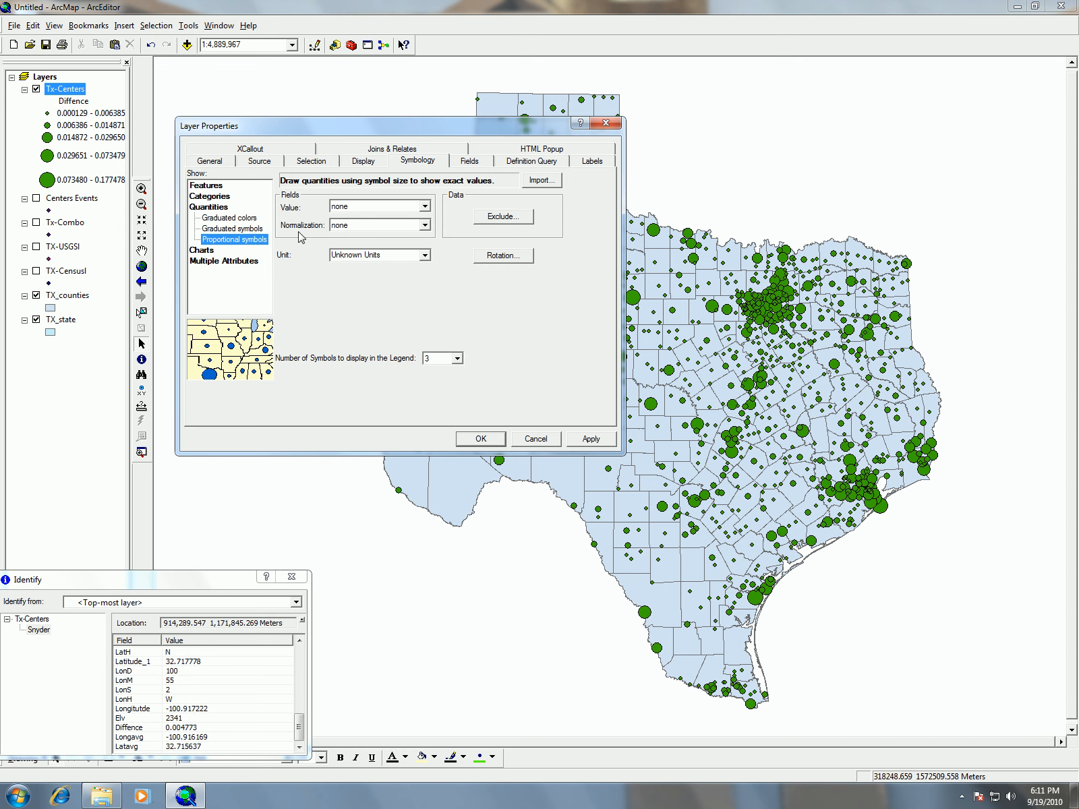
click(372, 212)
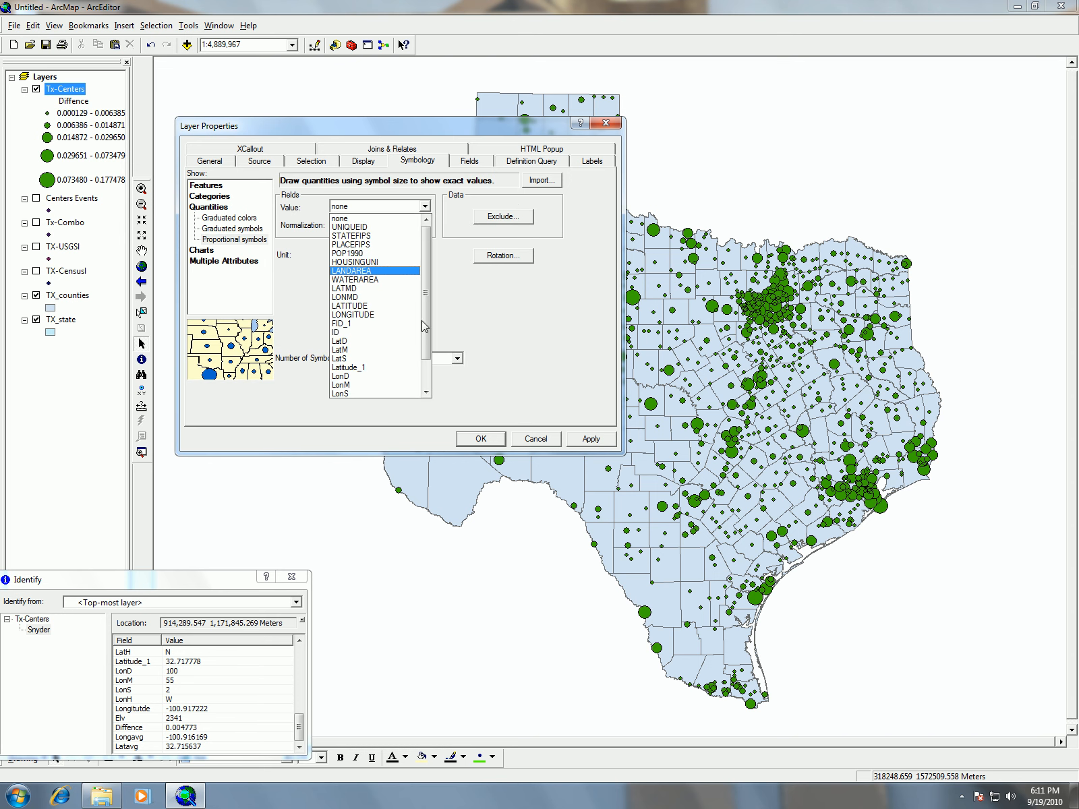
drag(426, 297, 426, 390)
click(401, 367)
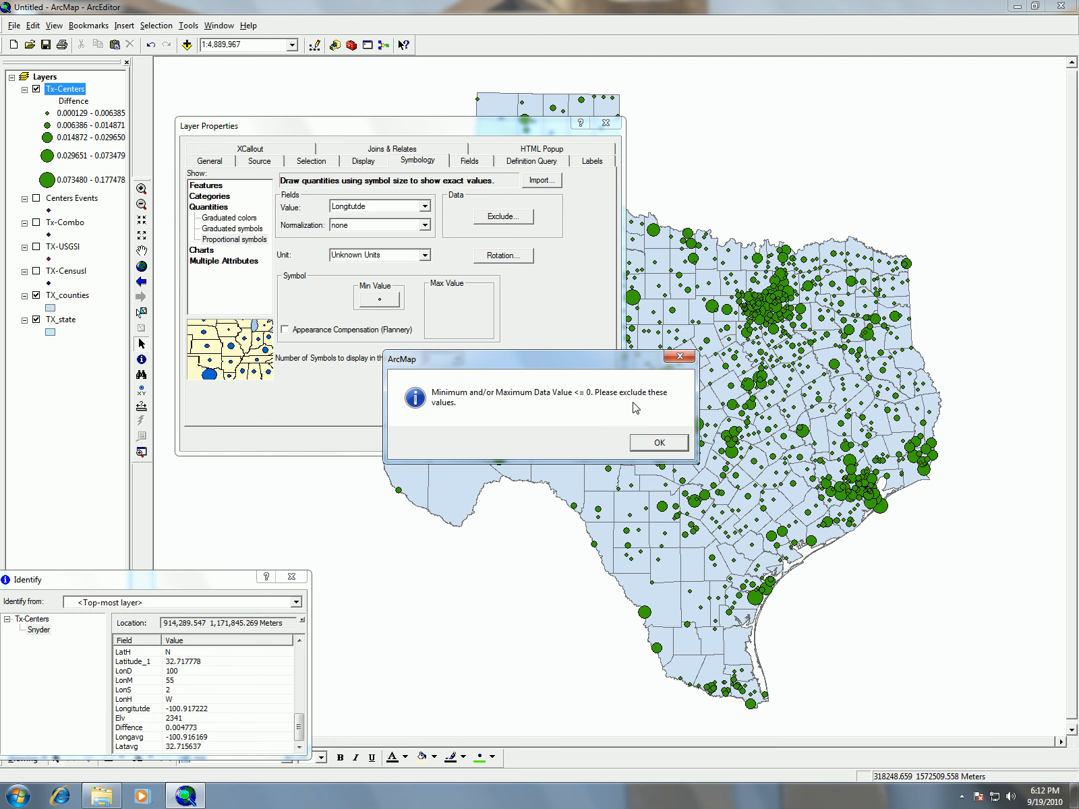
click(658, 443)
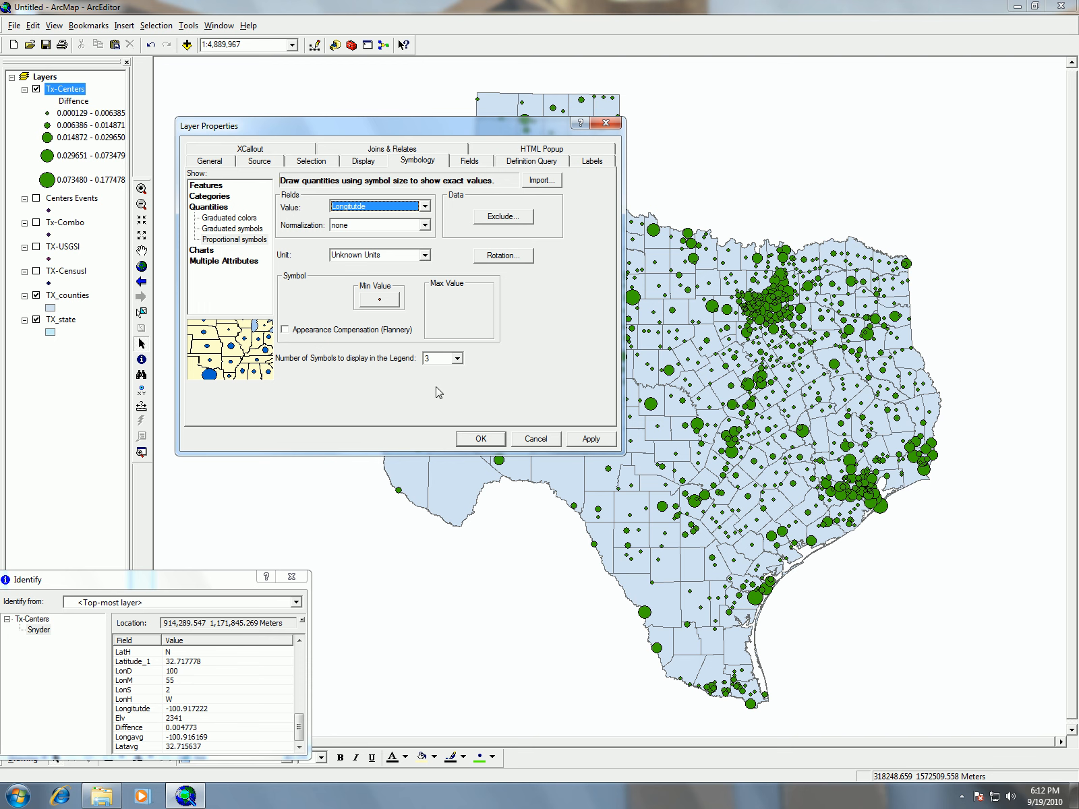
click(590, 439)
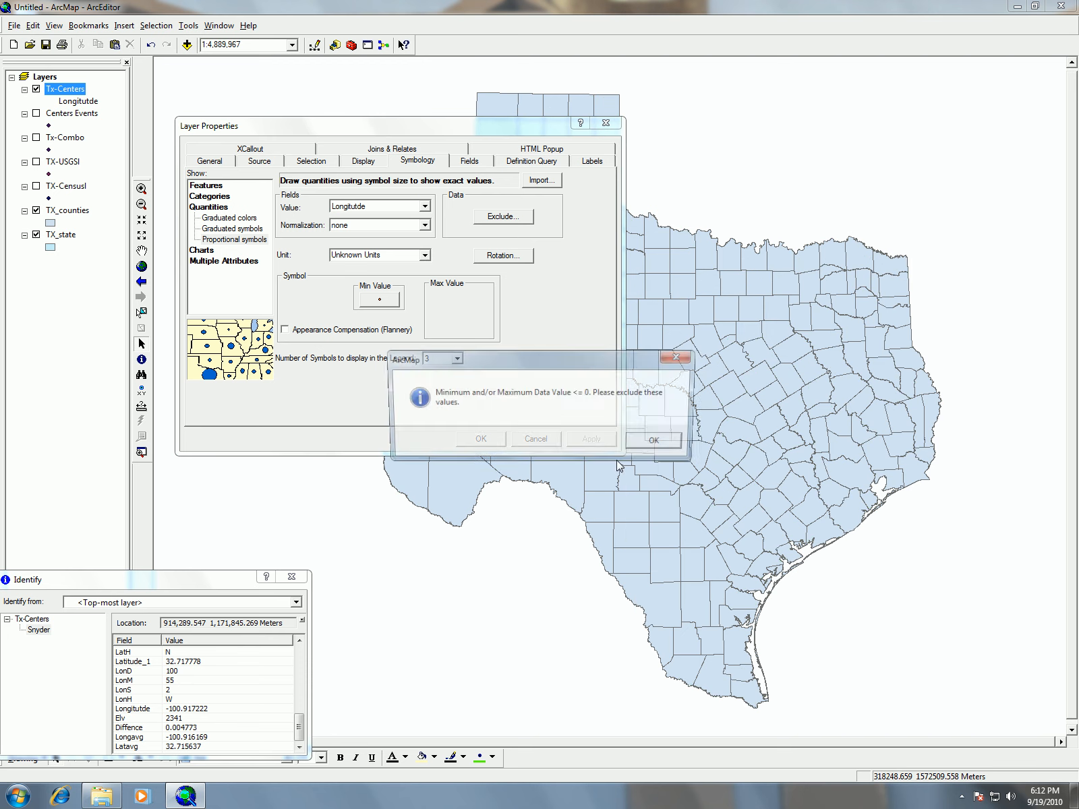
click(648, 441)
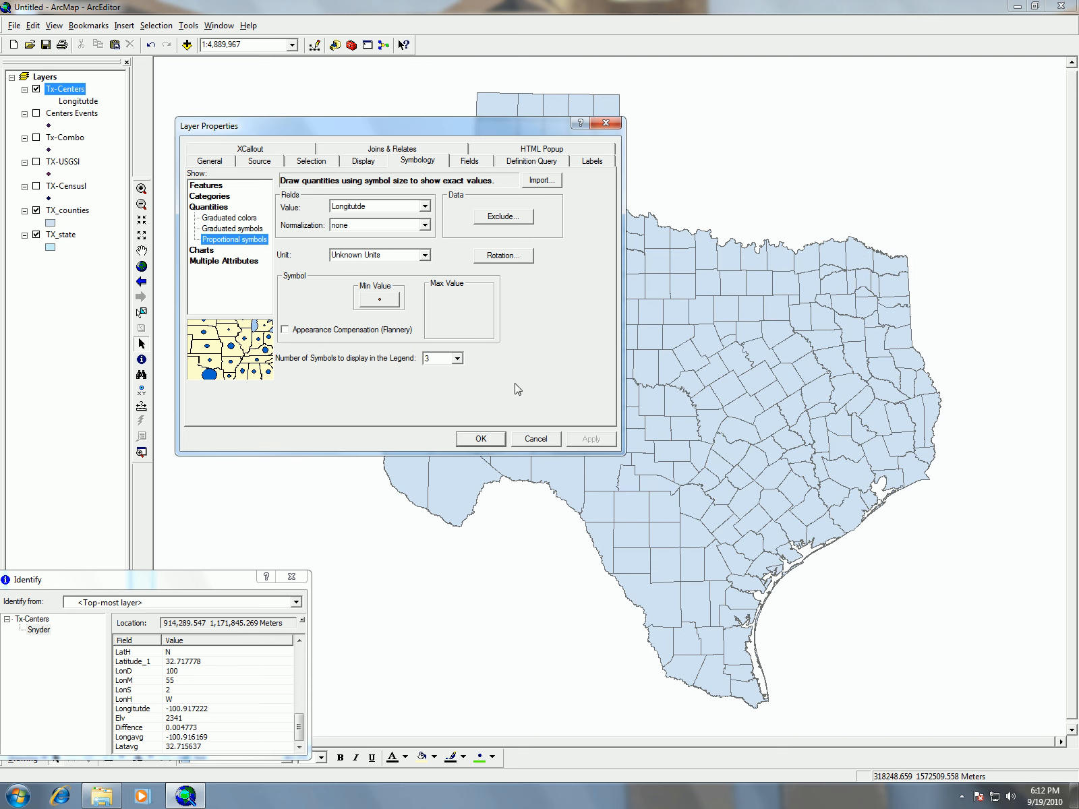
Switch Tx-Centers back to graduated symbols based on Diffence, trying 11 and 32 classes
click(251, 229)
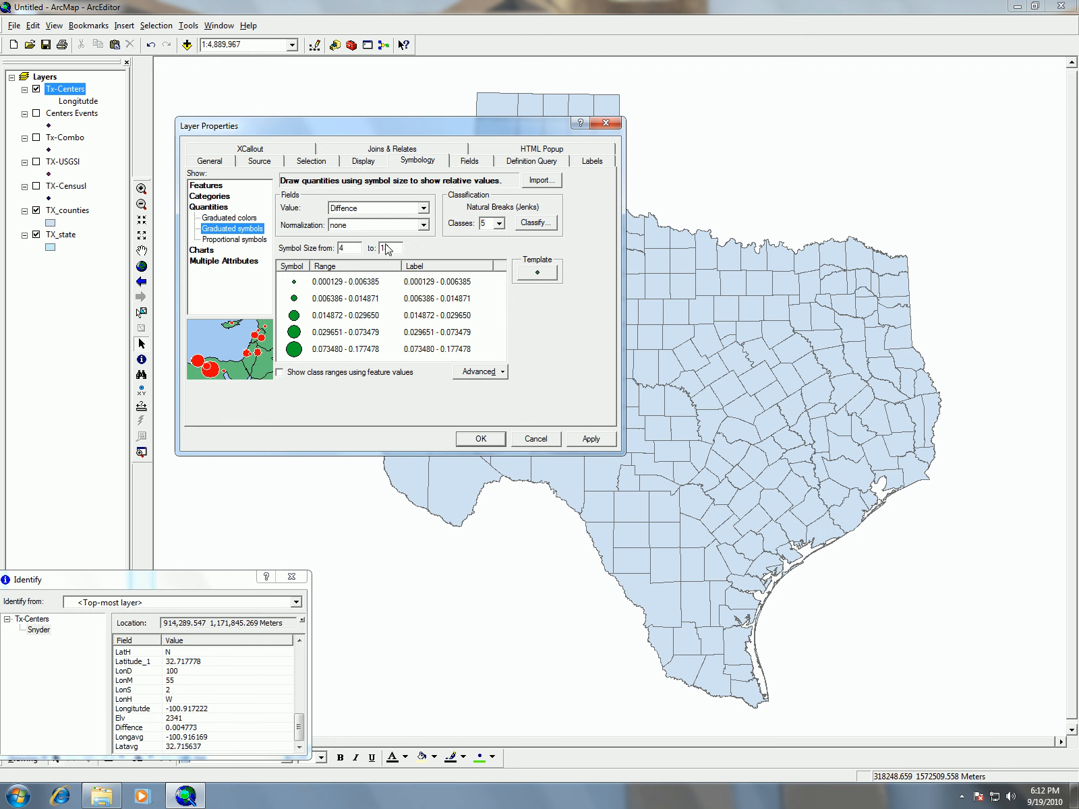
click(499, 223)
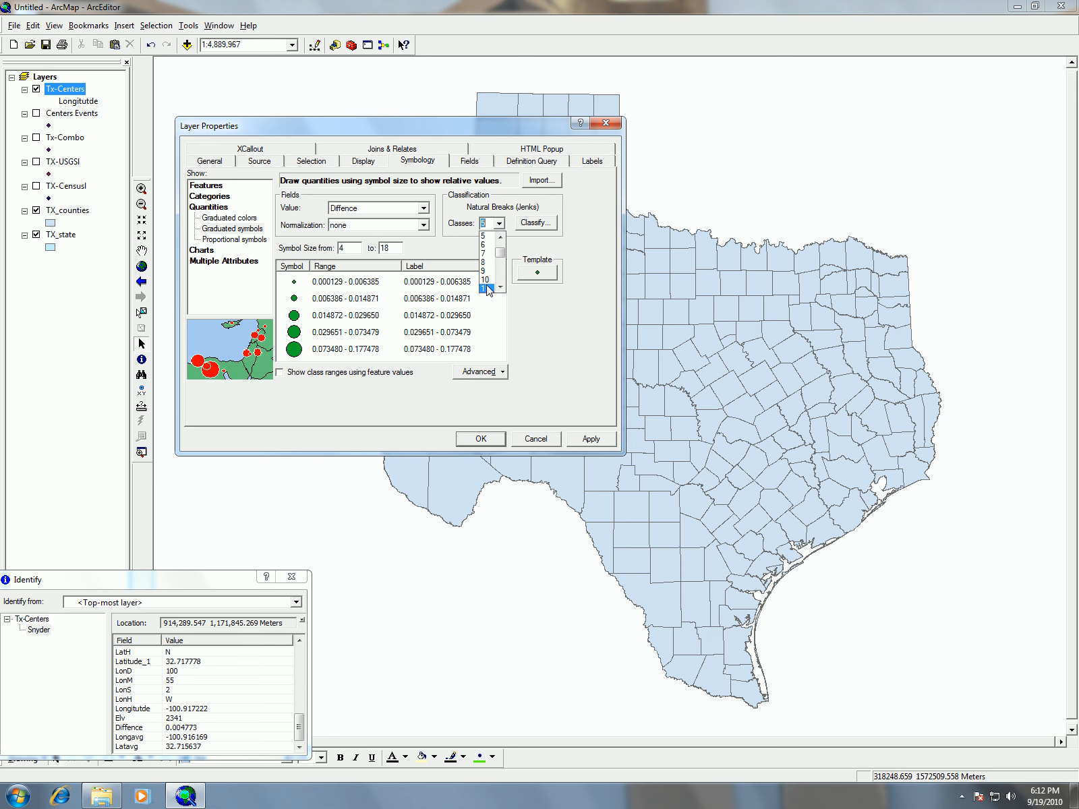
click(488, 289)
mouse_move(501, 284)
mouse_down()
mouse_move(501, 361)
mouse_move(505, 256)
mouse_up()
click(499, 224)
scroll(486, 270, down, 7)
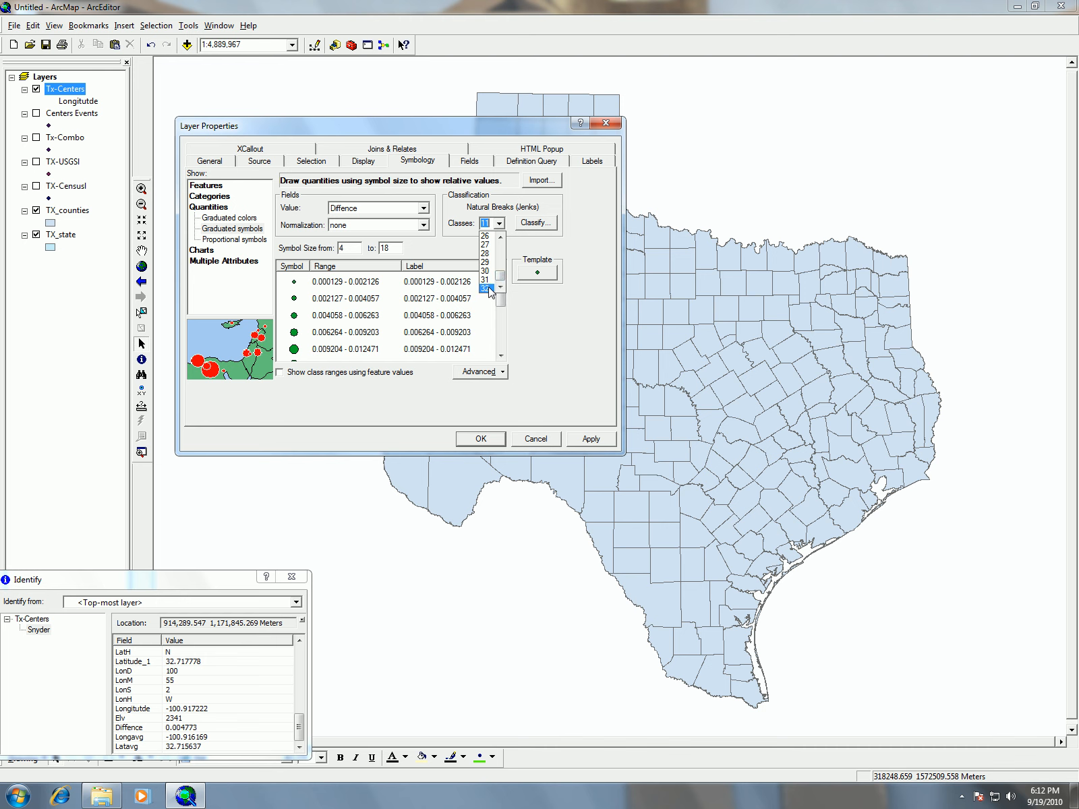
click(487, 288)
drag(501, 277, 519, 356)
Set the graduated symbols to 5 classes and accept the layer's symbology
click(500, 224)
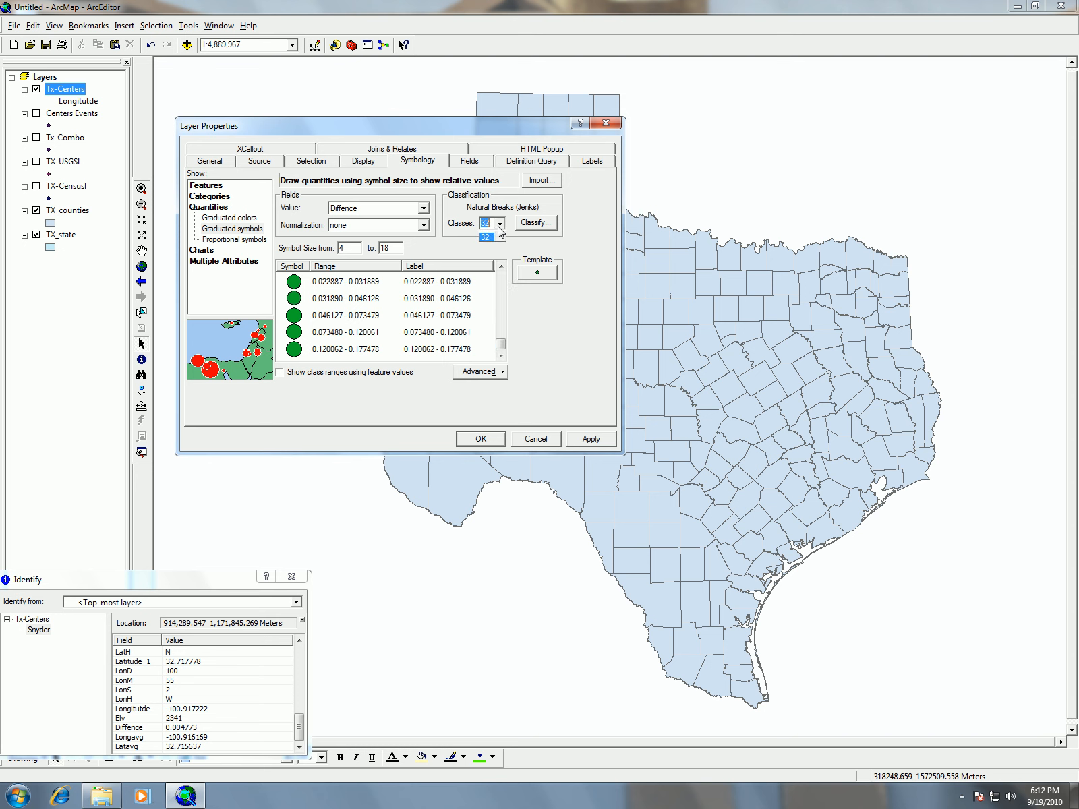
drag(501, 278, 501, 248)
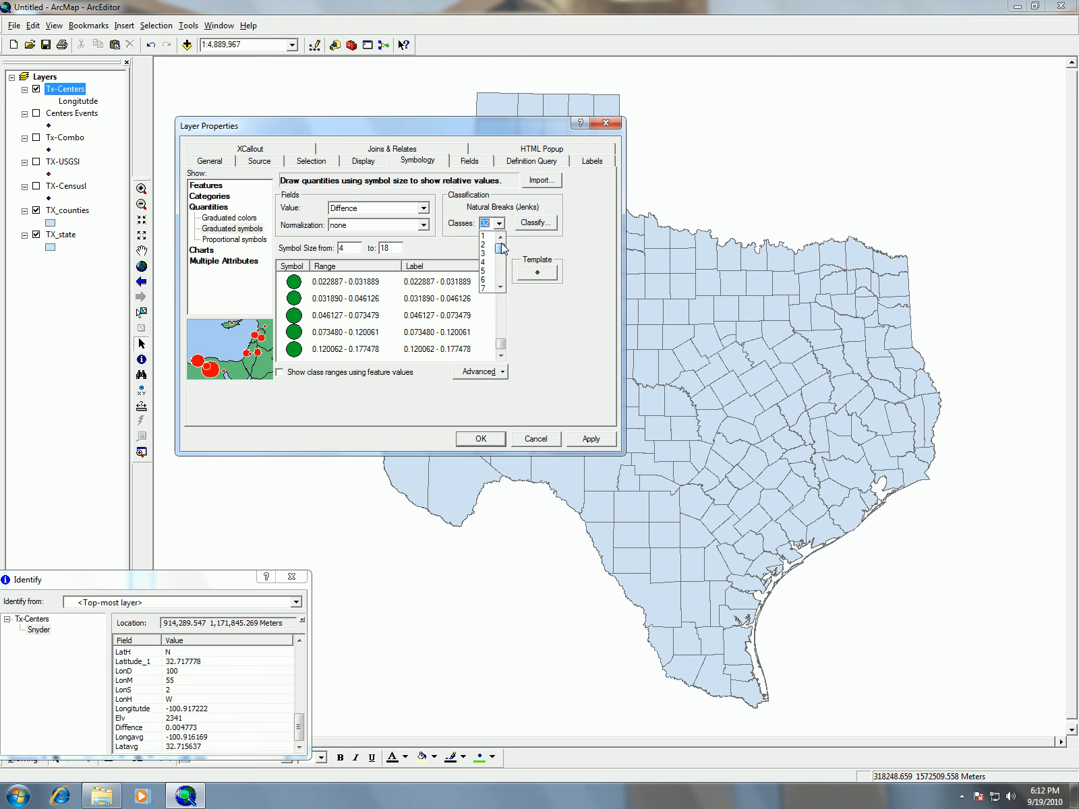
click(484, 270)
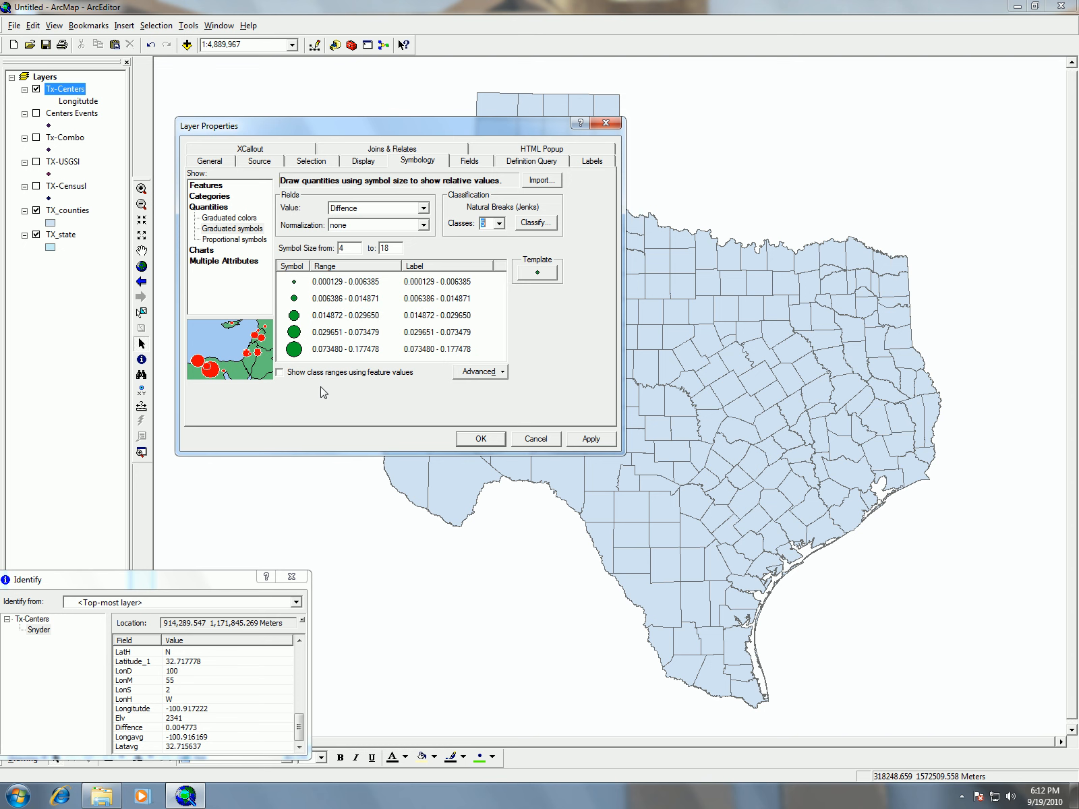
click(492, 444)
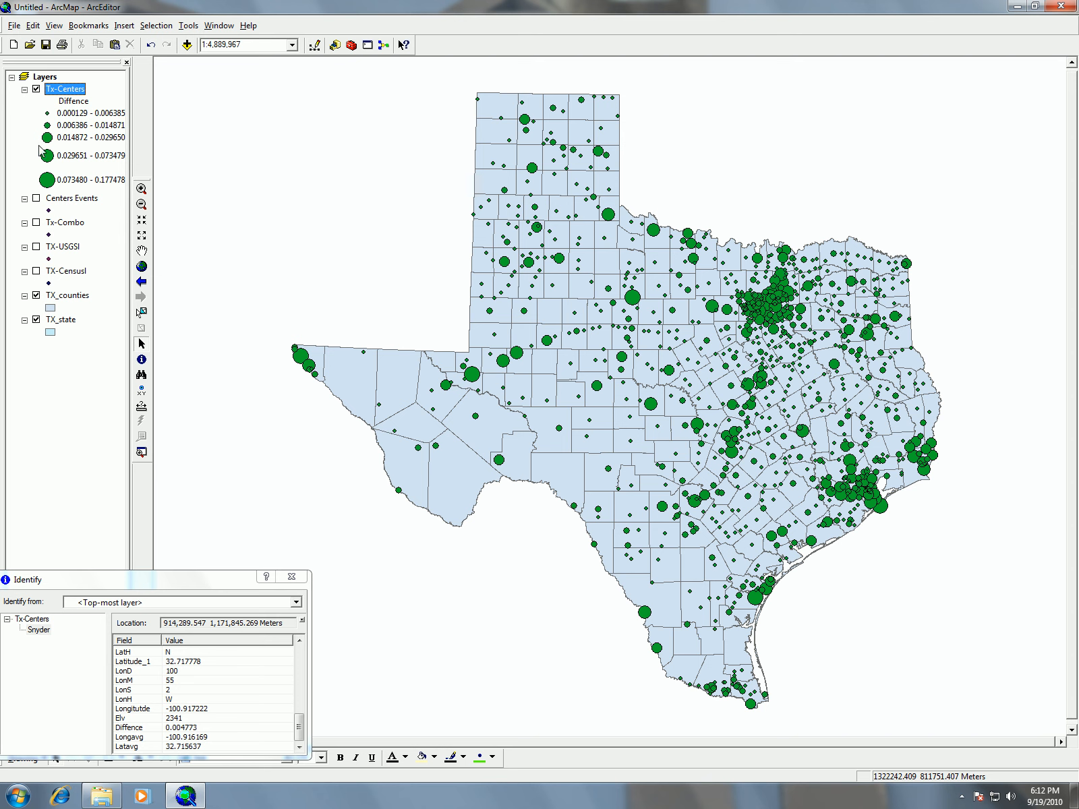
Turn on Centers Events, TX-USGSI and TX-CensusI with Centers Events first in the layer order, and zoom in on one place's points
click(37, 199)
drag(93, 202, 73, 85)
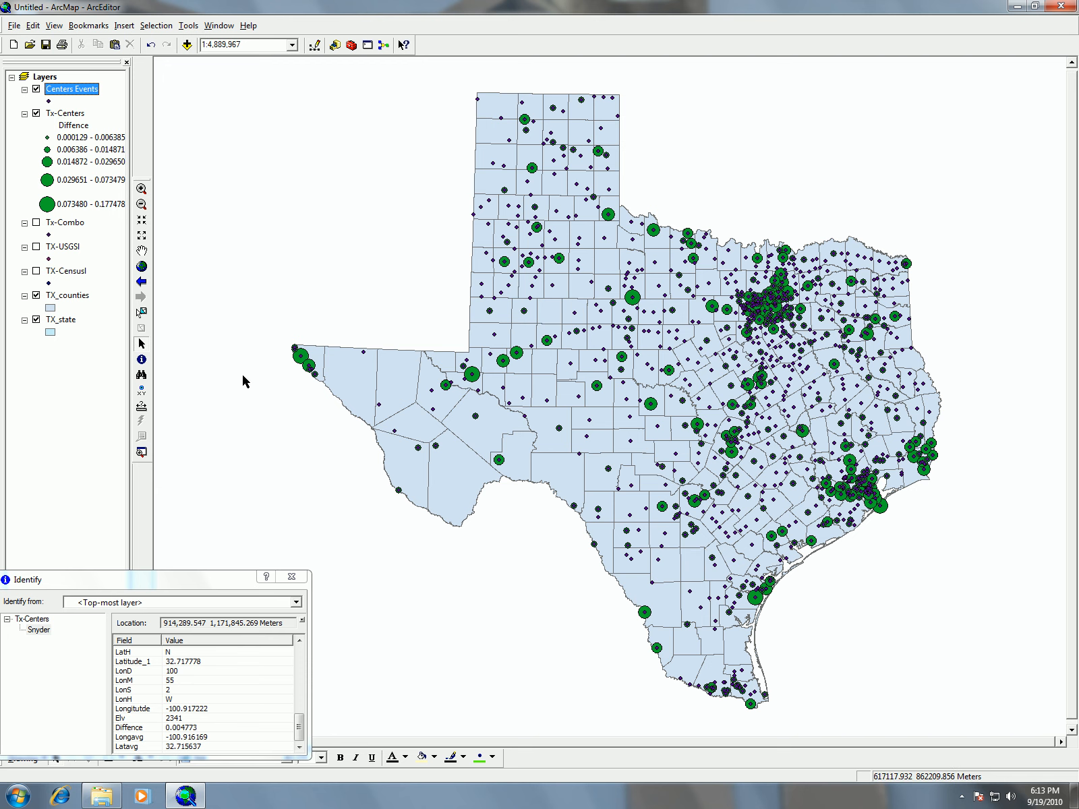
click(37, 247)
click(36, 271)
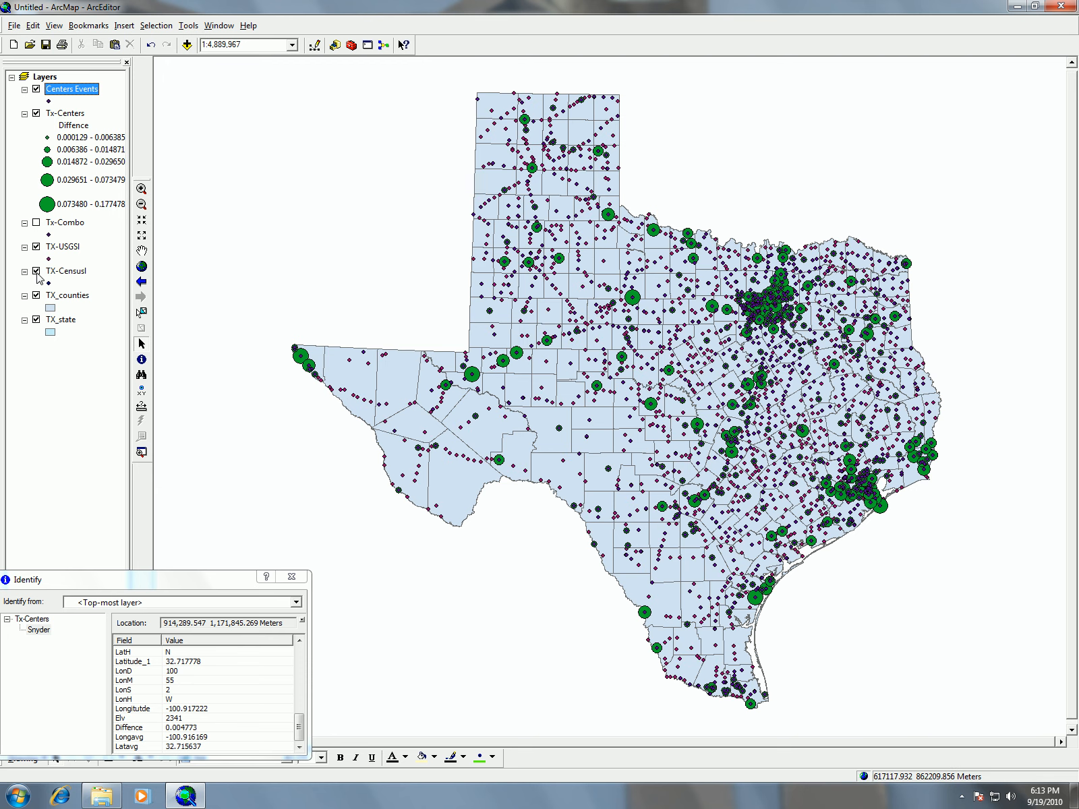
click(141, 188)
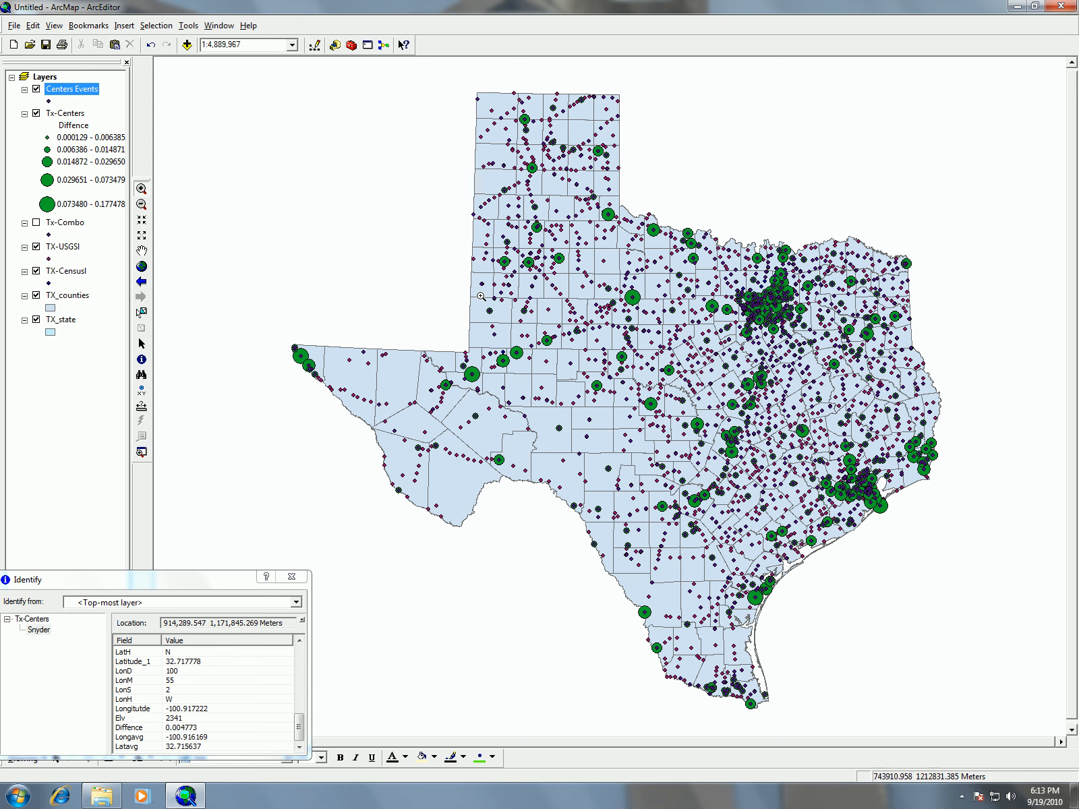
drag(530, 324, 571, 365)
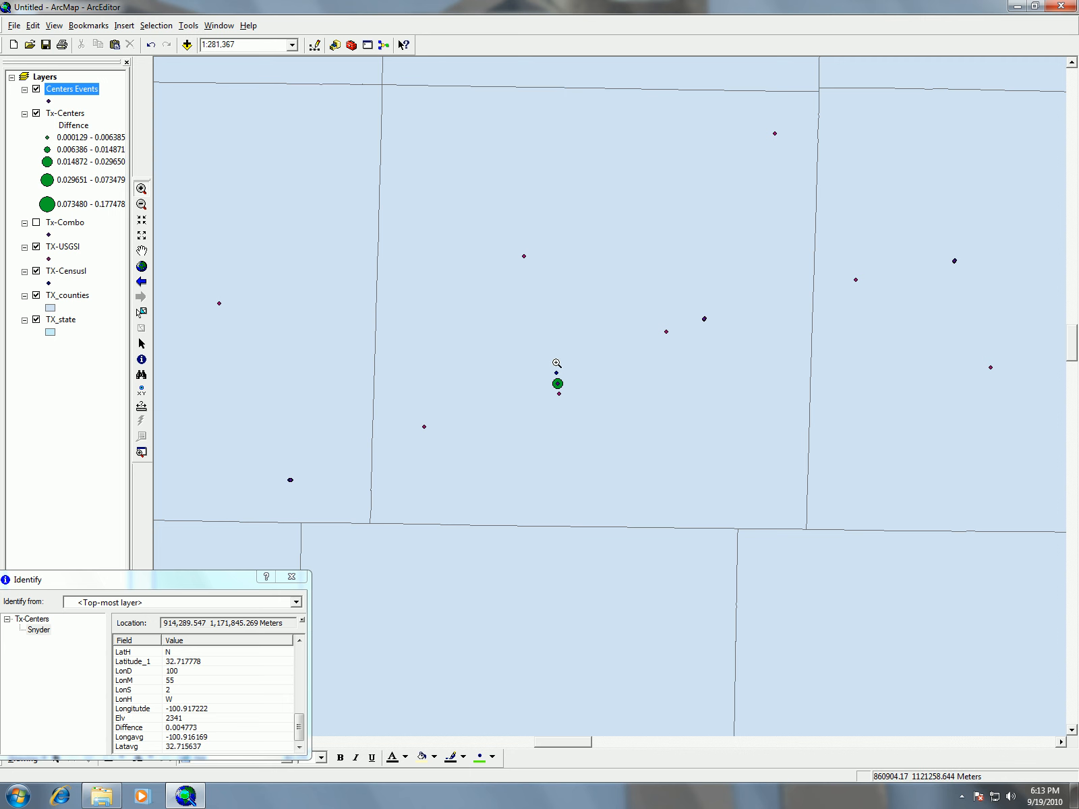
drag(537, 365, 596, 414)
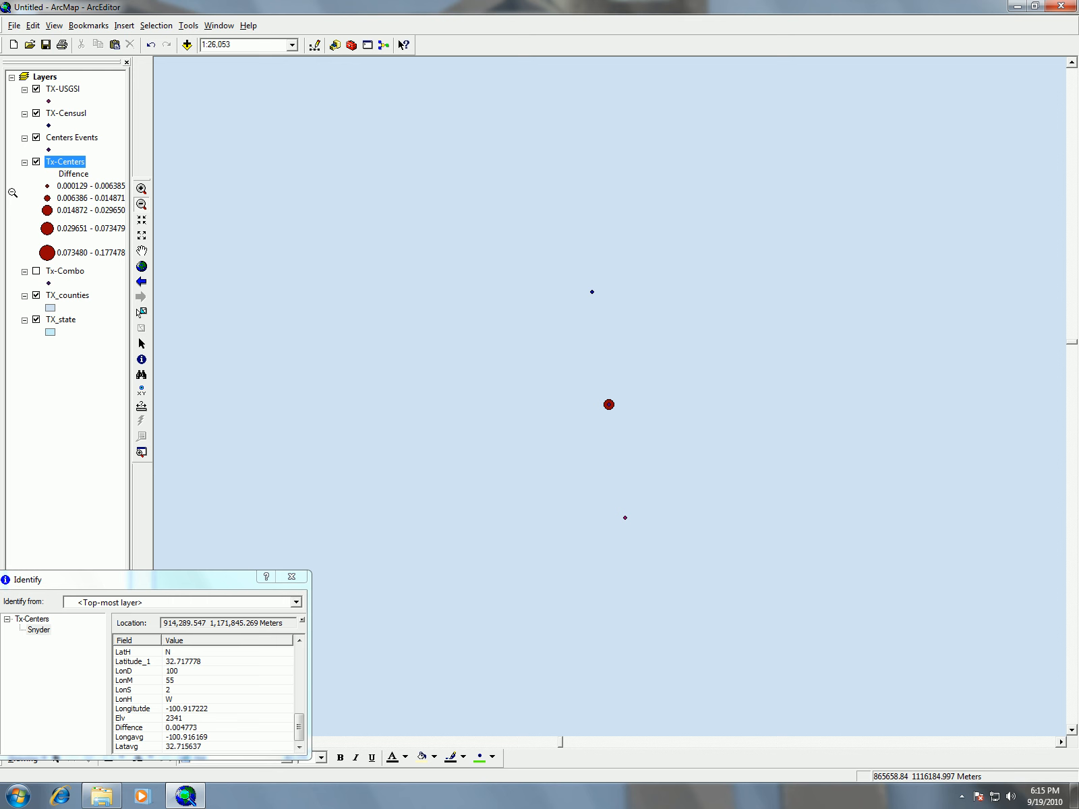
Open the Tx-Centers attribute table and view its Diffence, Longavg and Latavg columns
right_click(75, 162)
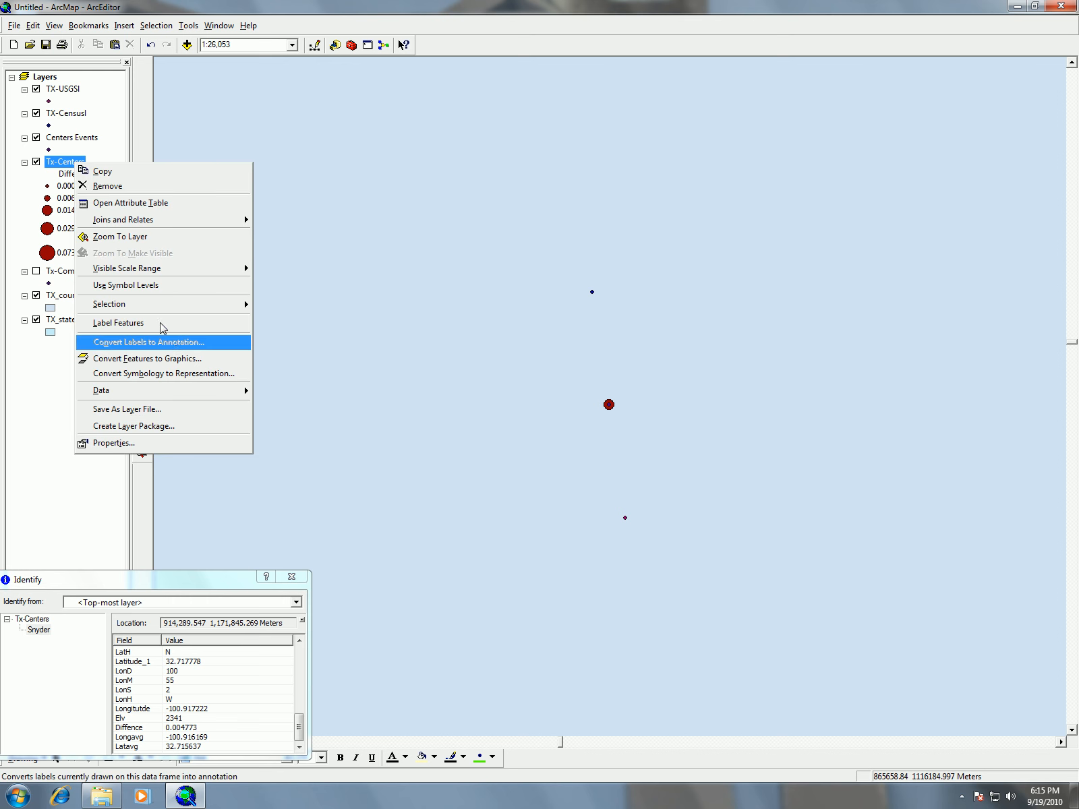
click(145, 202)
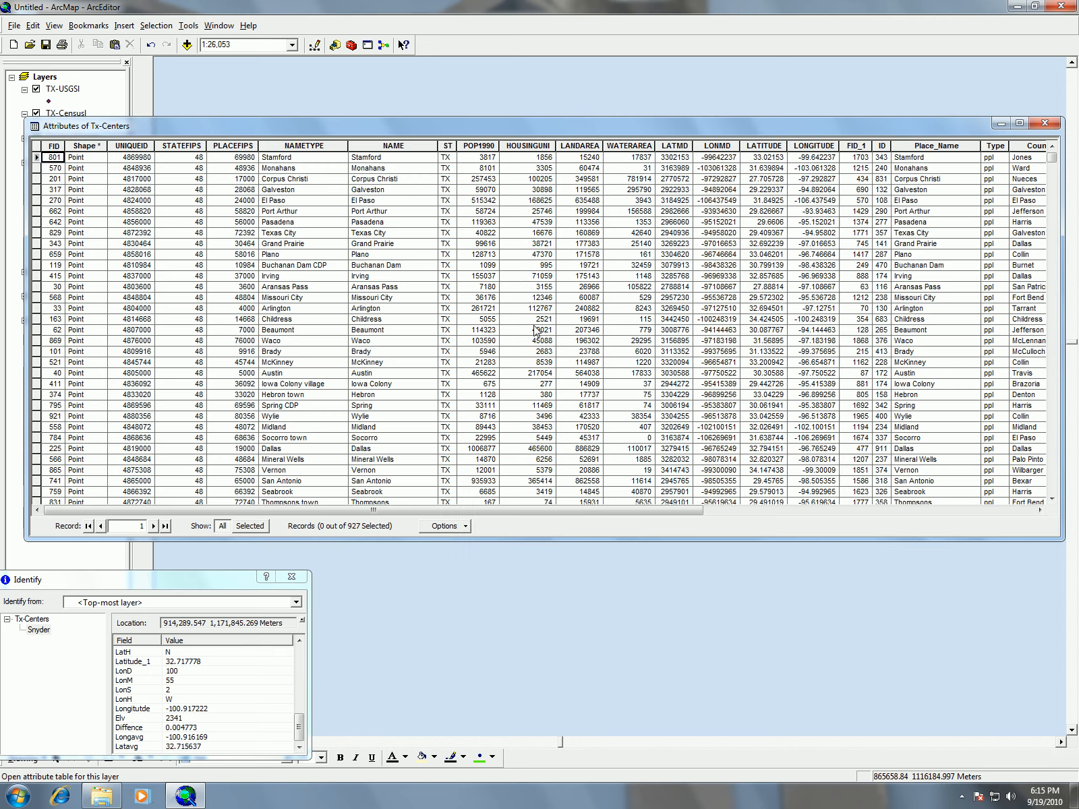
drag(570, 511, 941, 511)
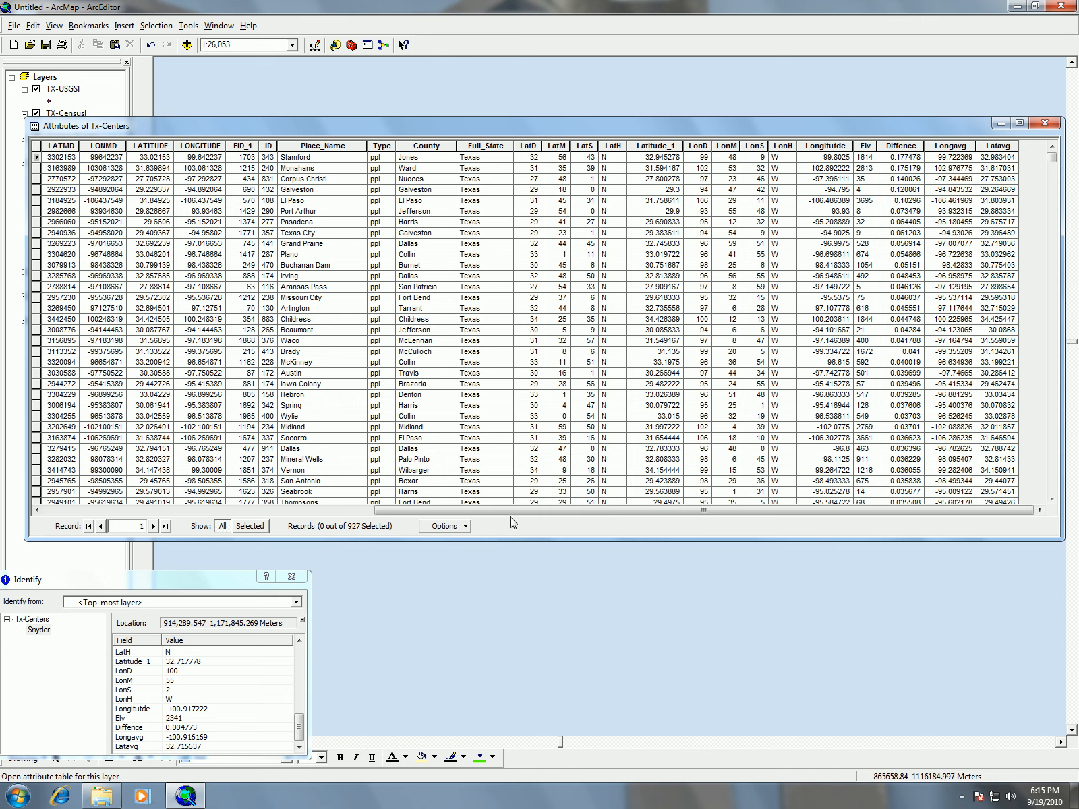
Add a Double field named error-rad to the Tx-Centers table, accepting the automatic rename to error_rad
click(448, 529)
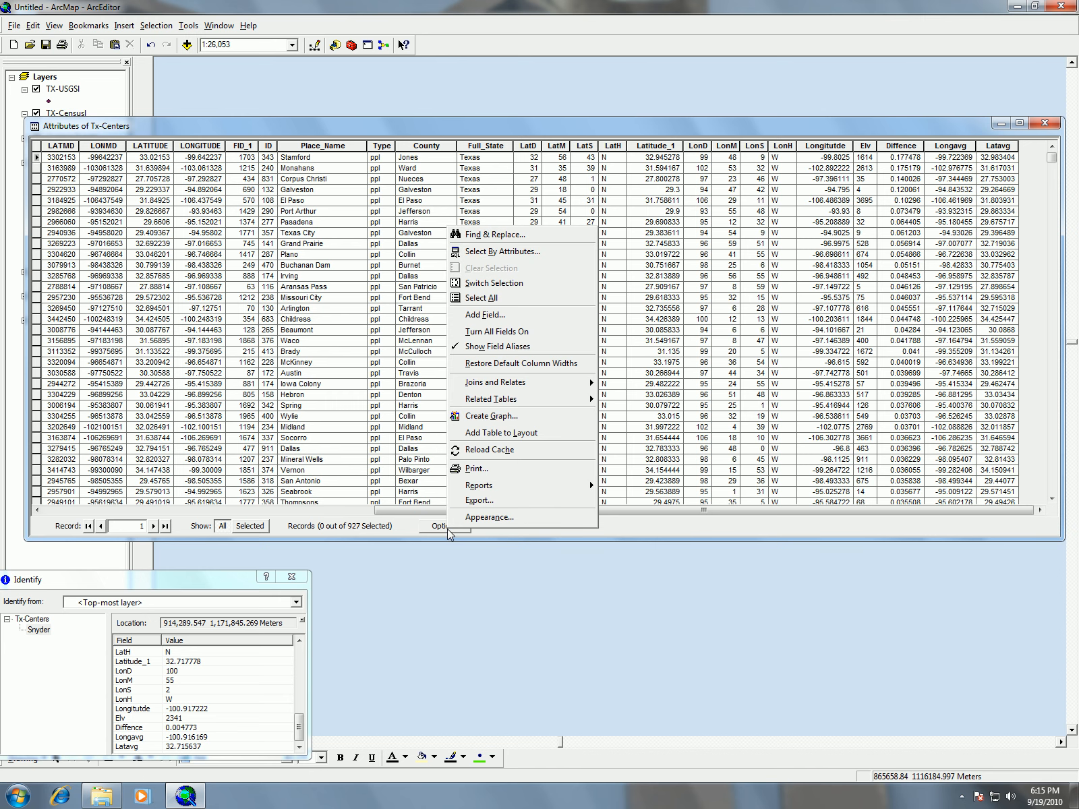
click(502, 315)
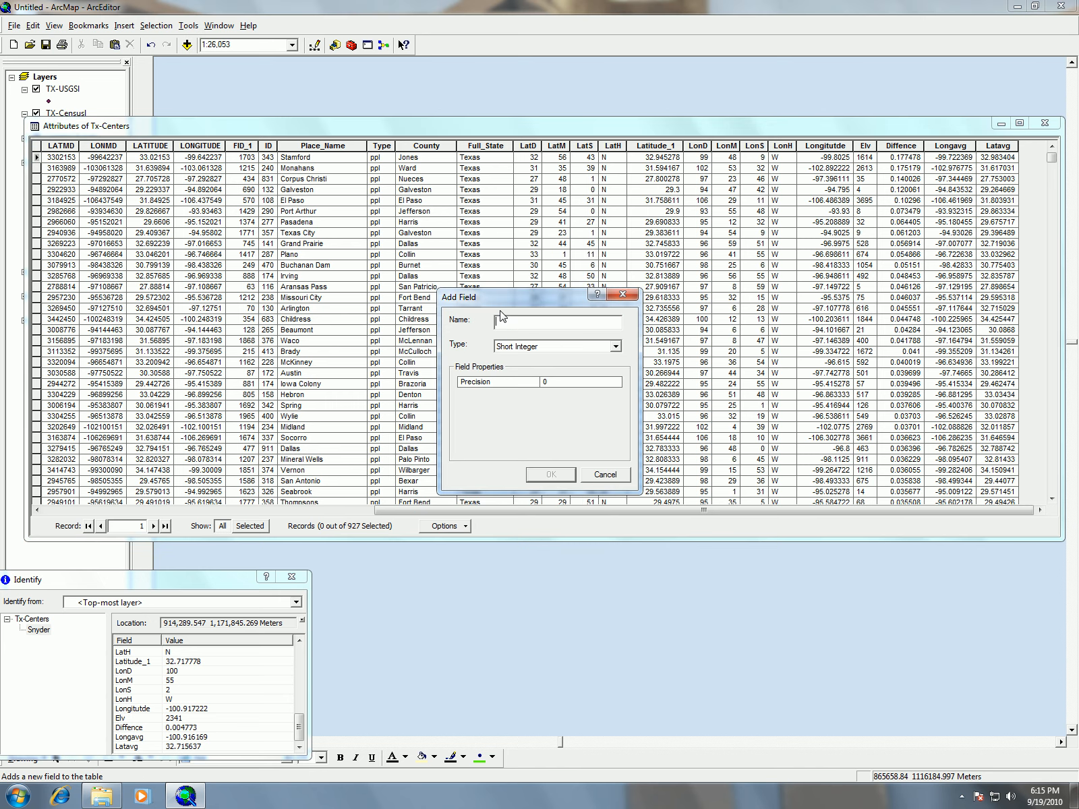
click(548, 347)
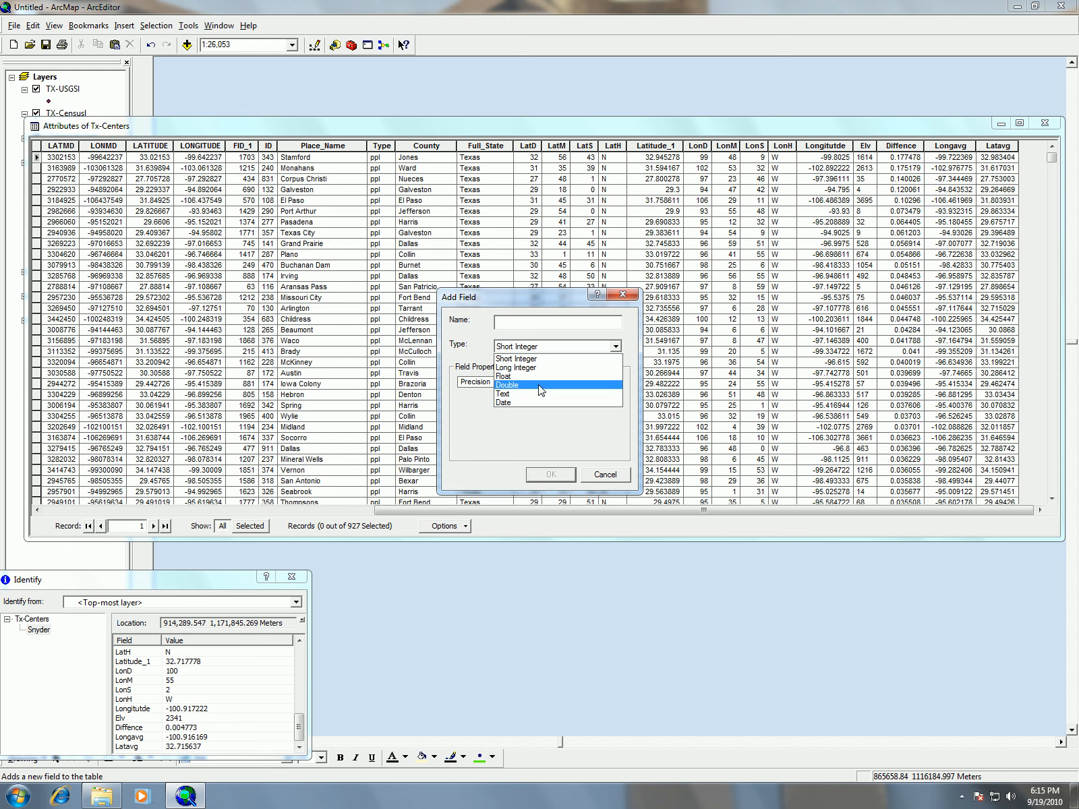
click(542, 385)
click(528, 322)
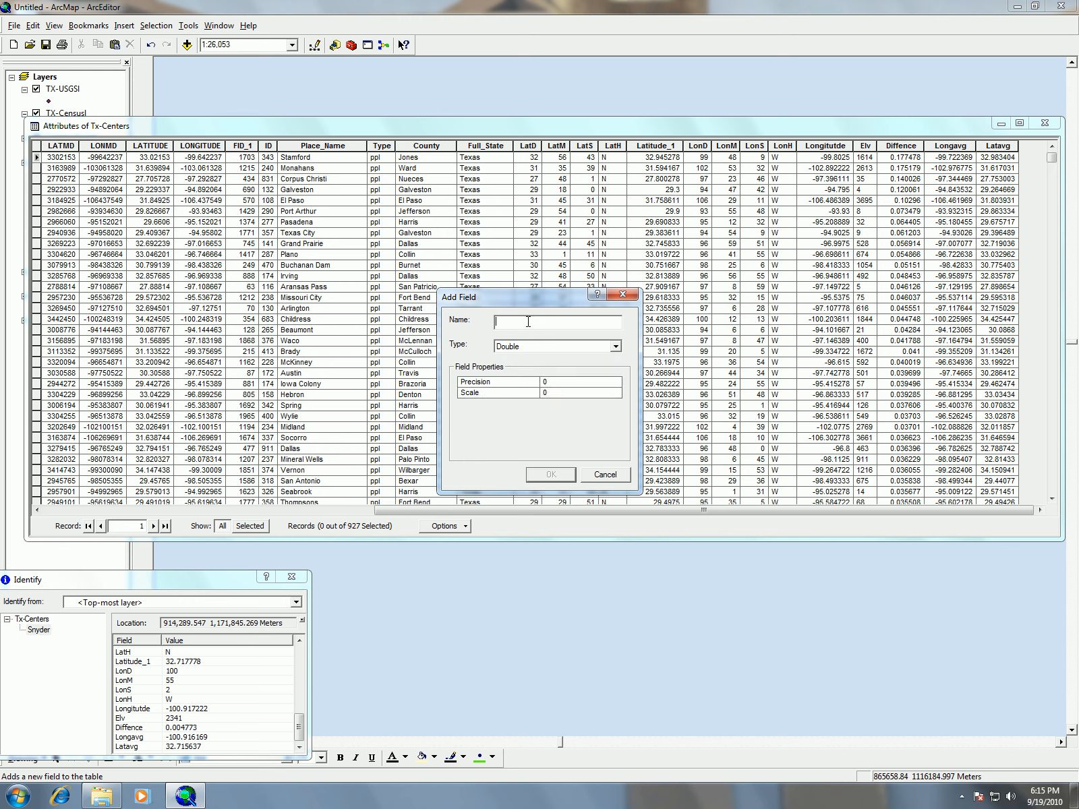
text(error-rad)
click(552, 474)
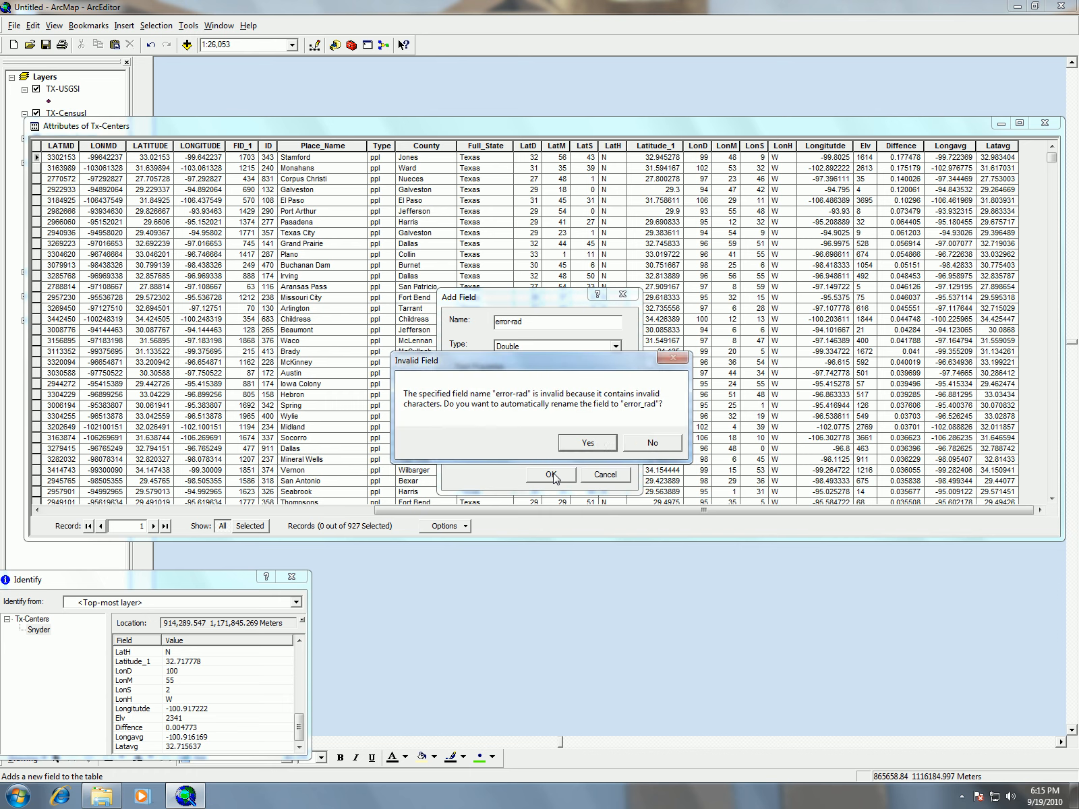
click(598, 442)
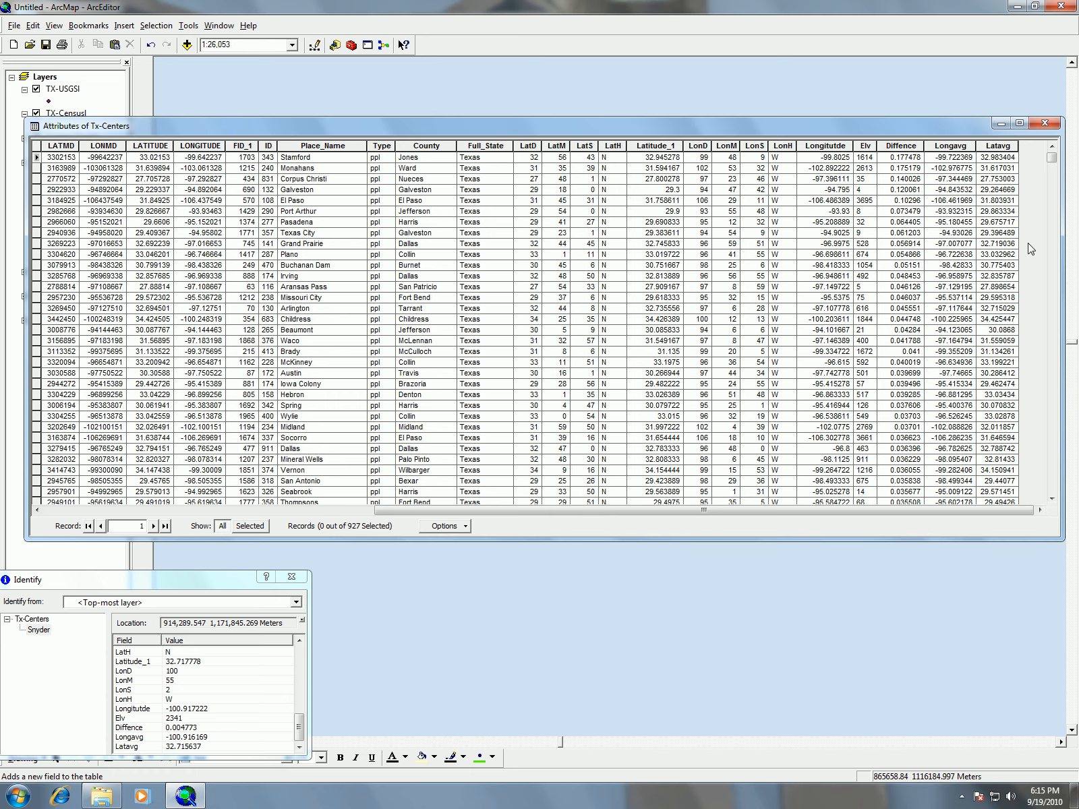
Calculate error_rad as the Diffence field divided by 2 for all records, and close the attribute table
drag(931, 513, 1011, 513)
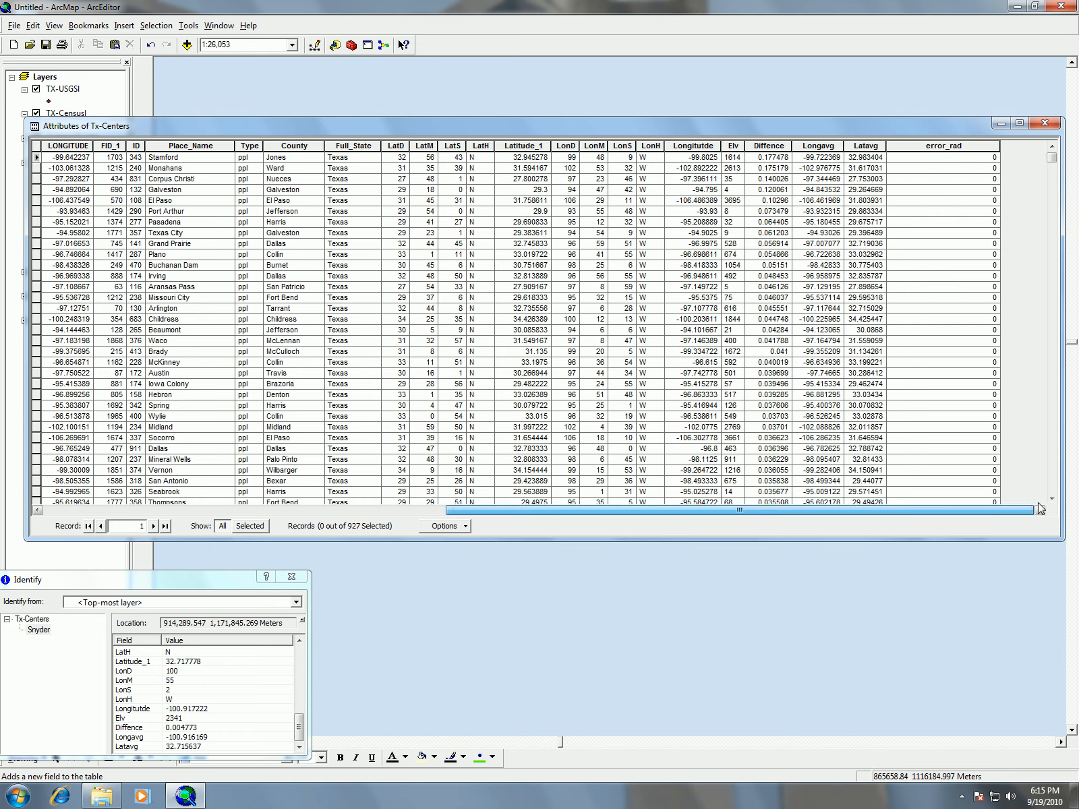
click(947, 147)
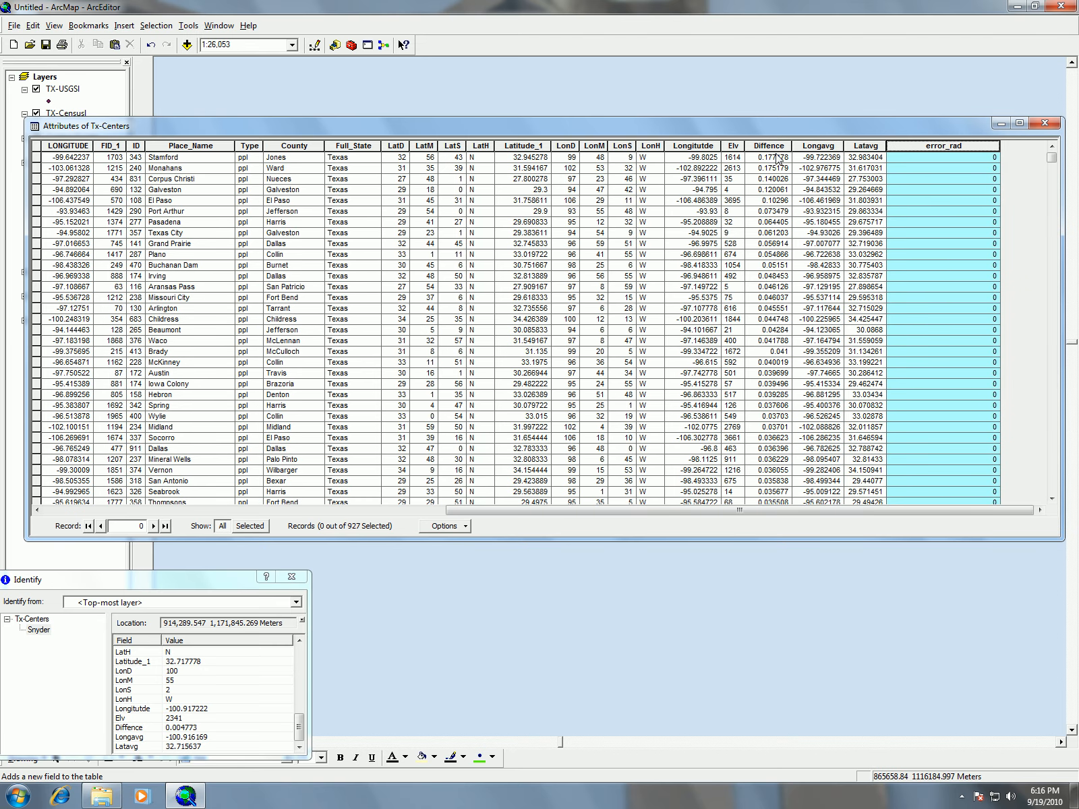
right_click(937, 149)
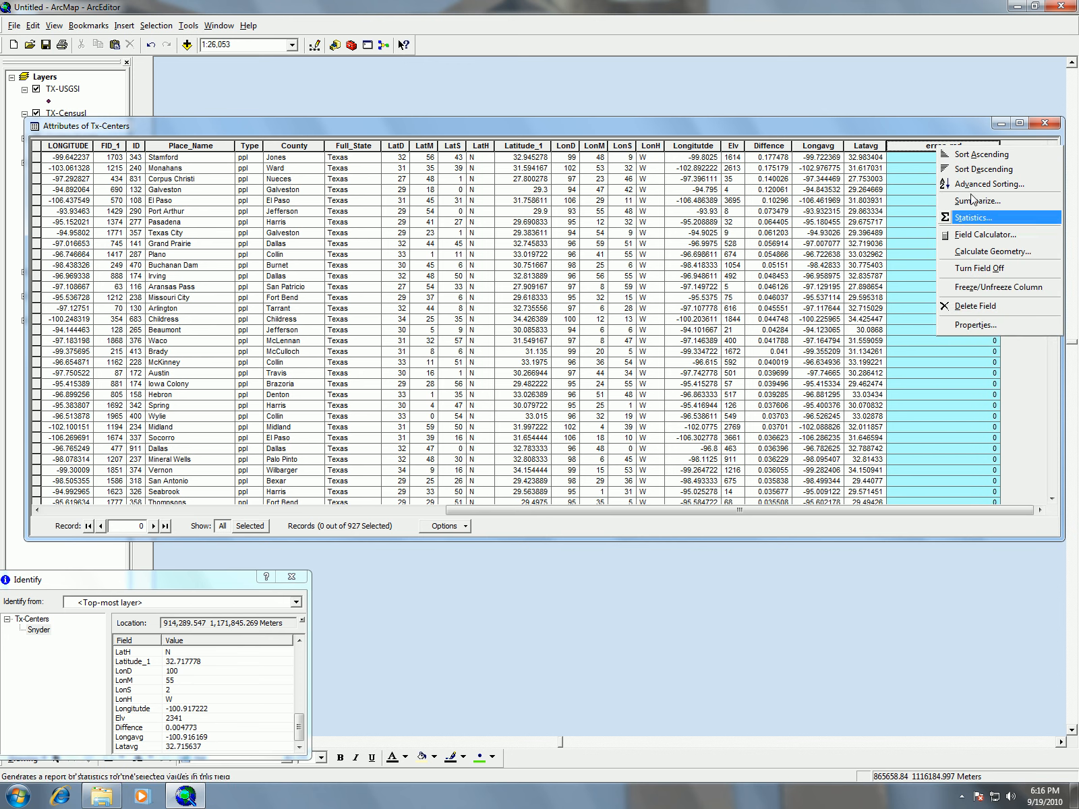
click(977, 234)
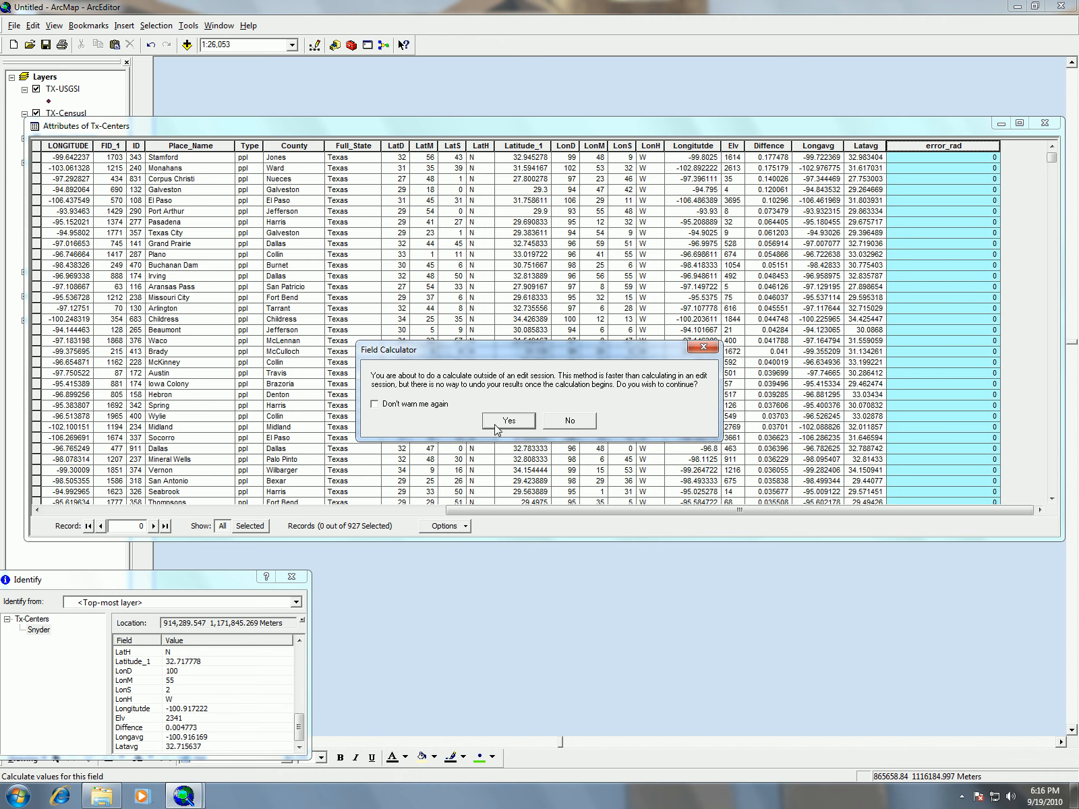
click(497, 428)
drag(564, 301, 559, 387)
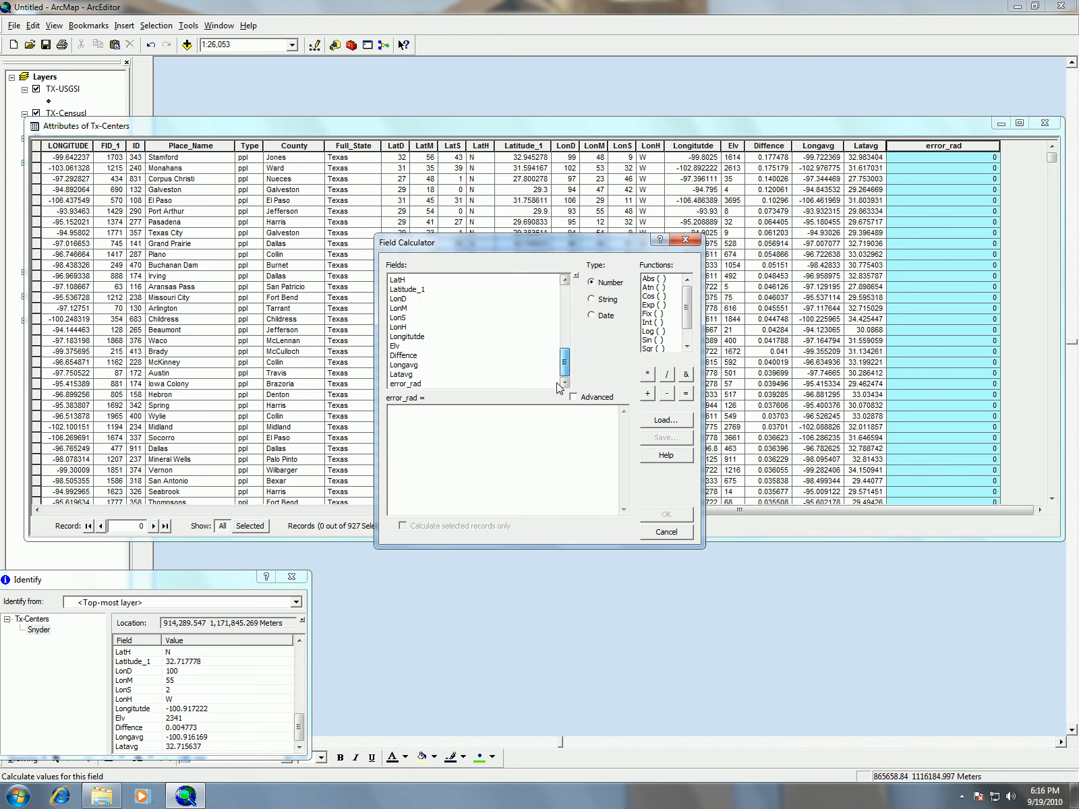
double_click(404, 355)
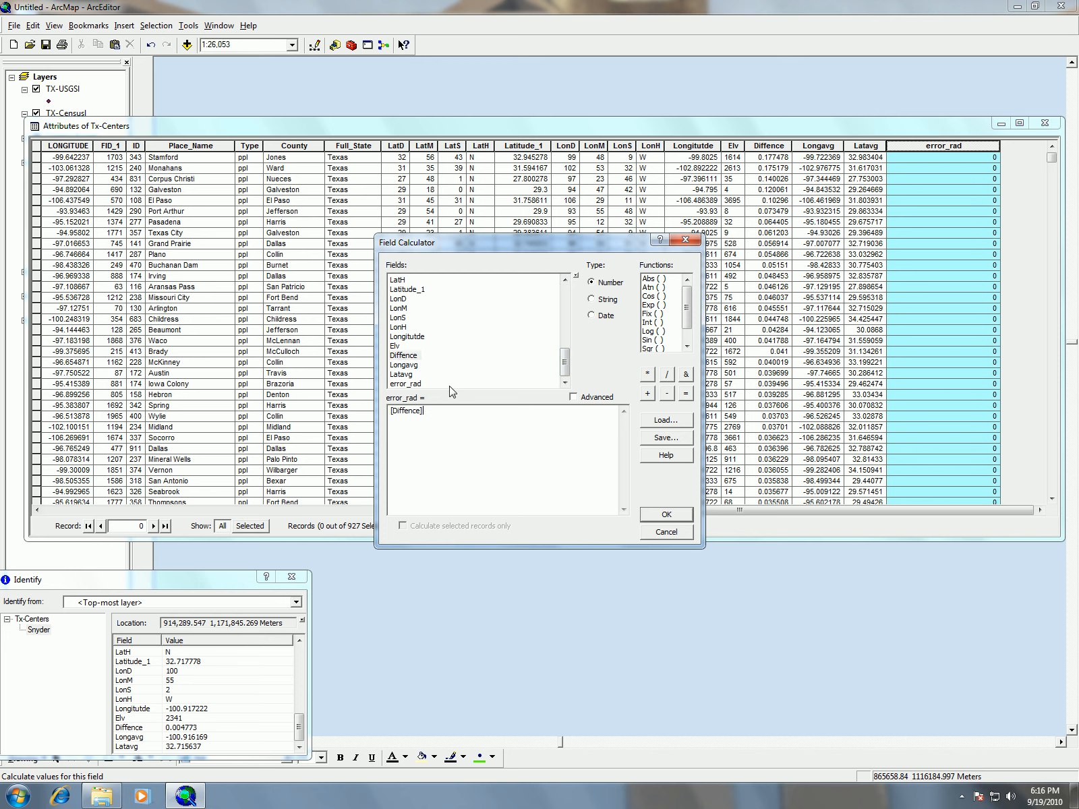
click(668, 376)
text(2)
click(681, 516)
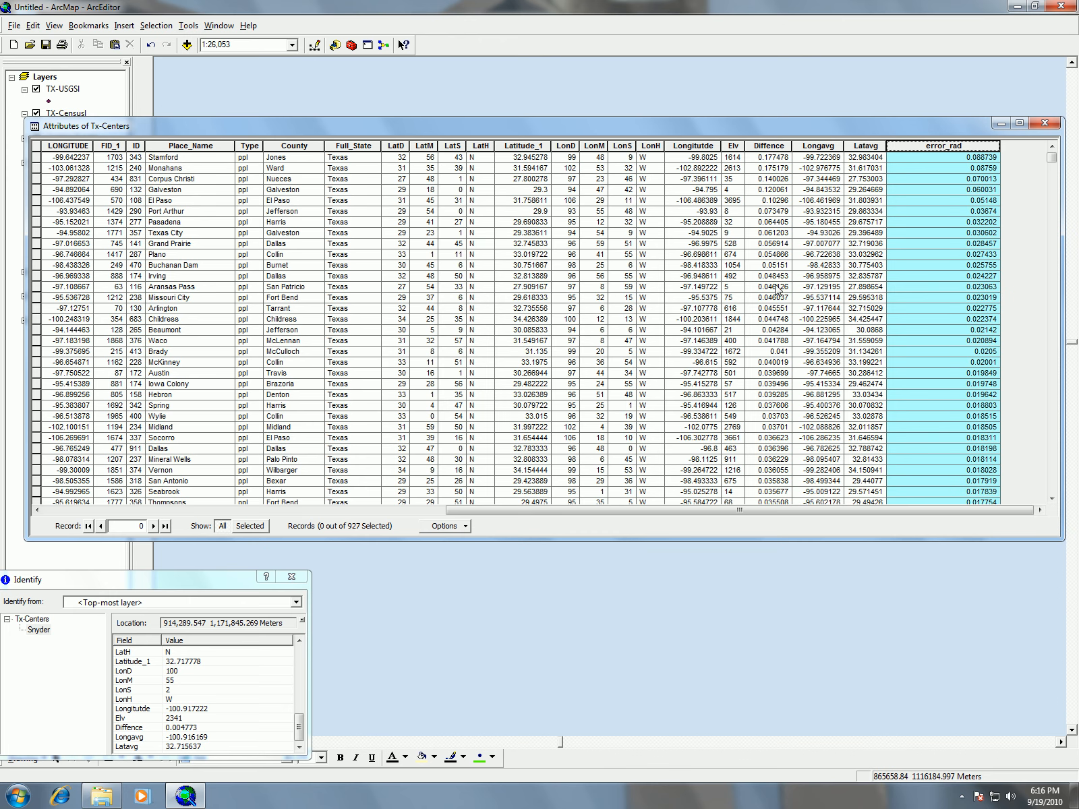
click(1045, 123)
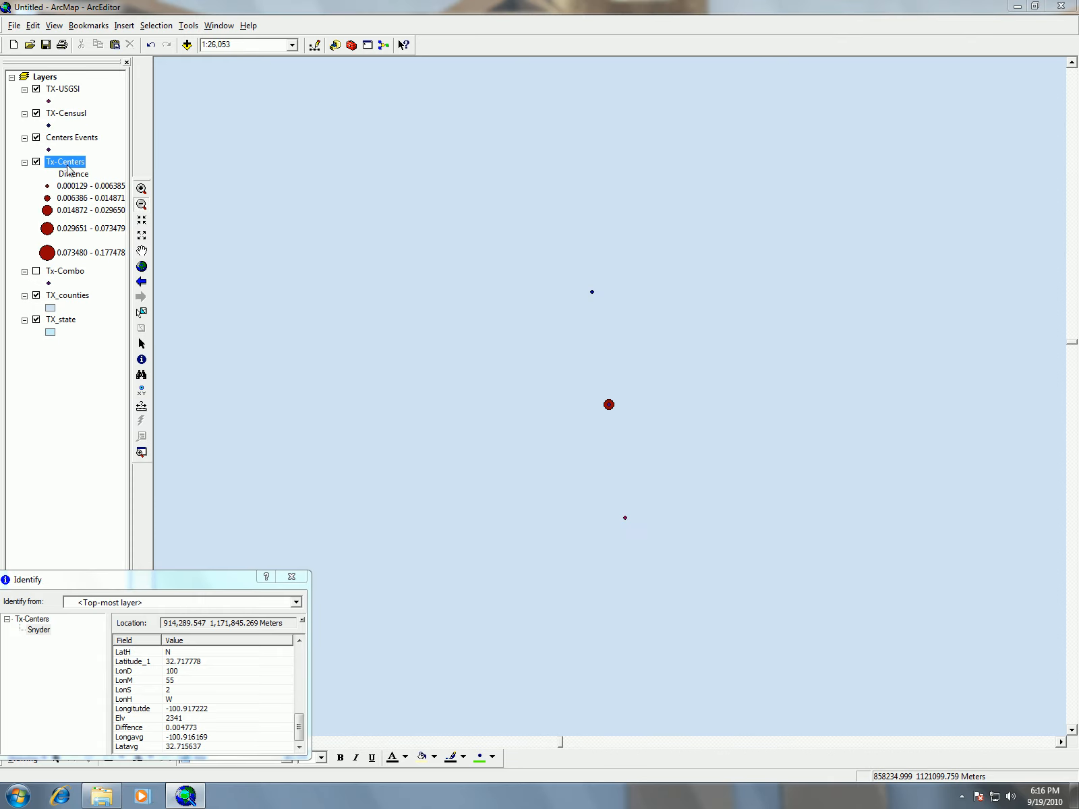
Switch the Tx-Centers symbology to proportional symbols with error_rad as the value field
right_click(70, 164)
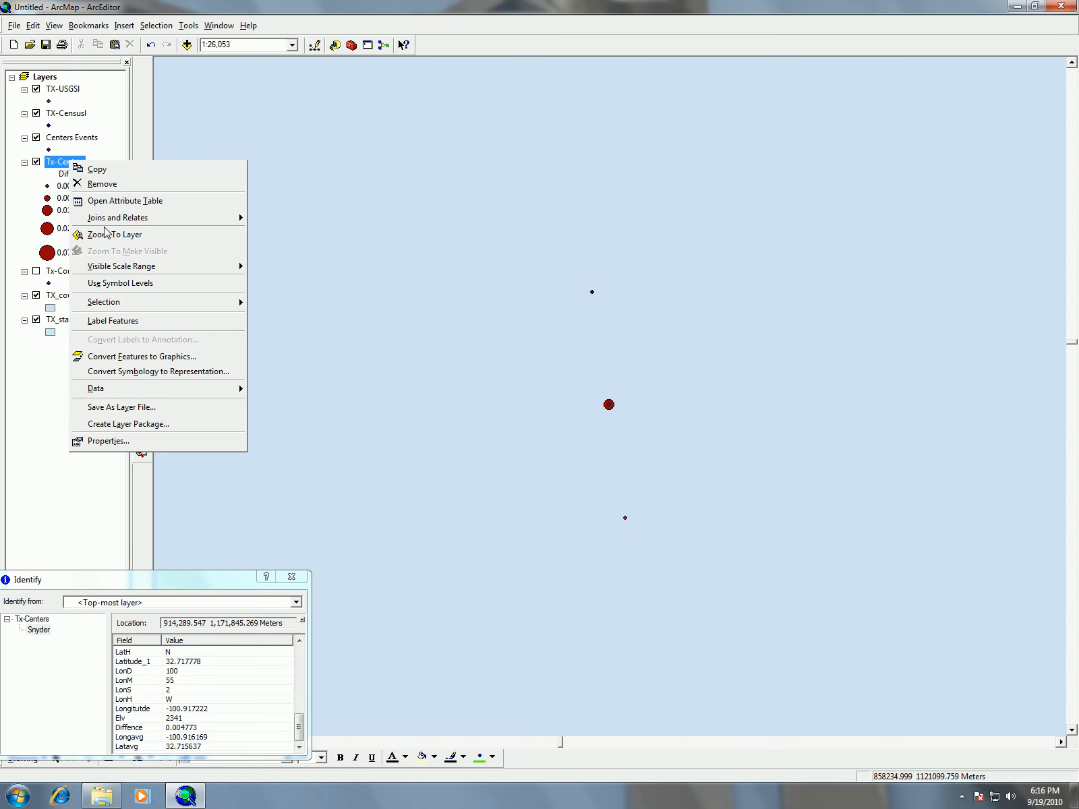
click(119, 442)
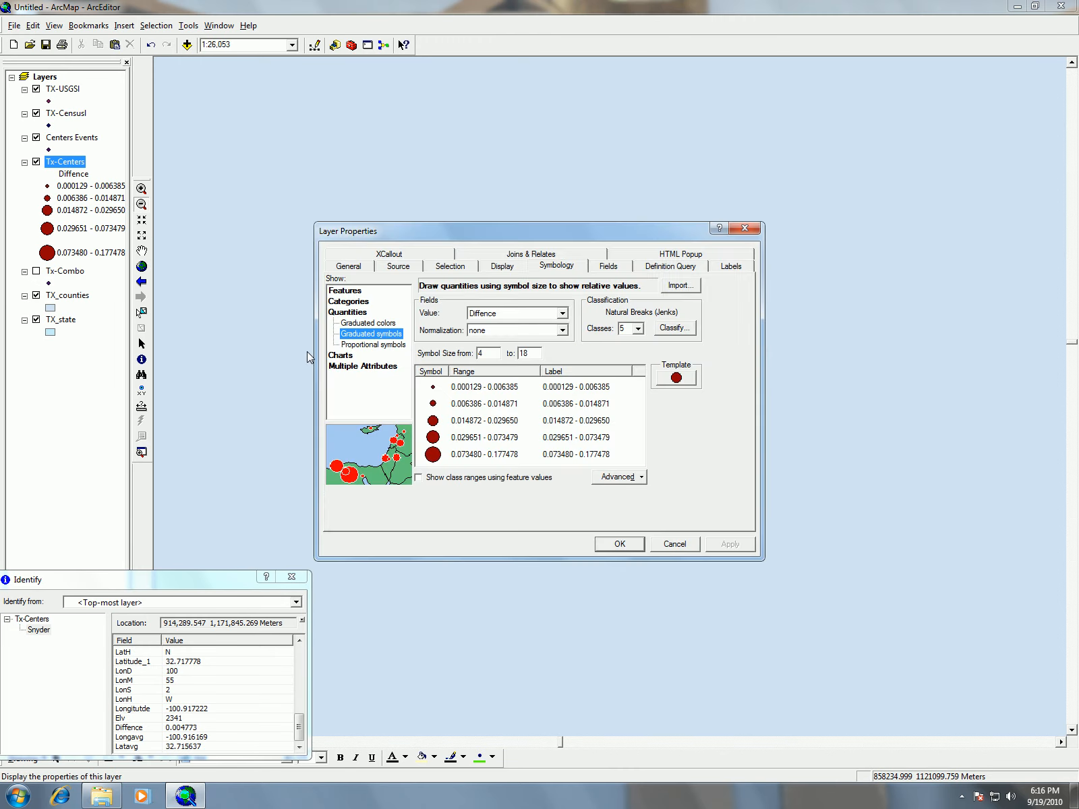
click(382, 346)
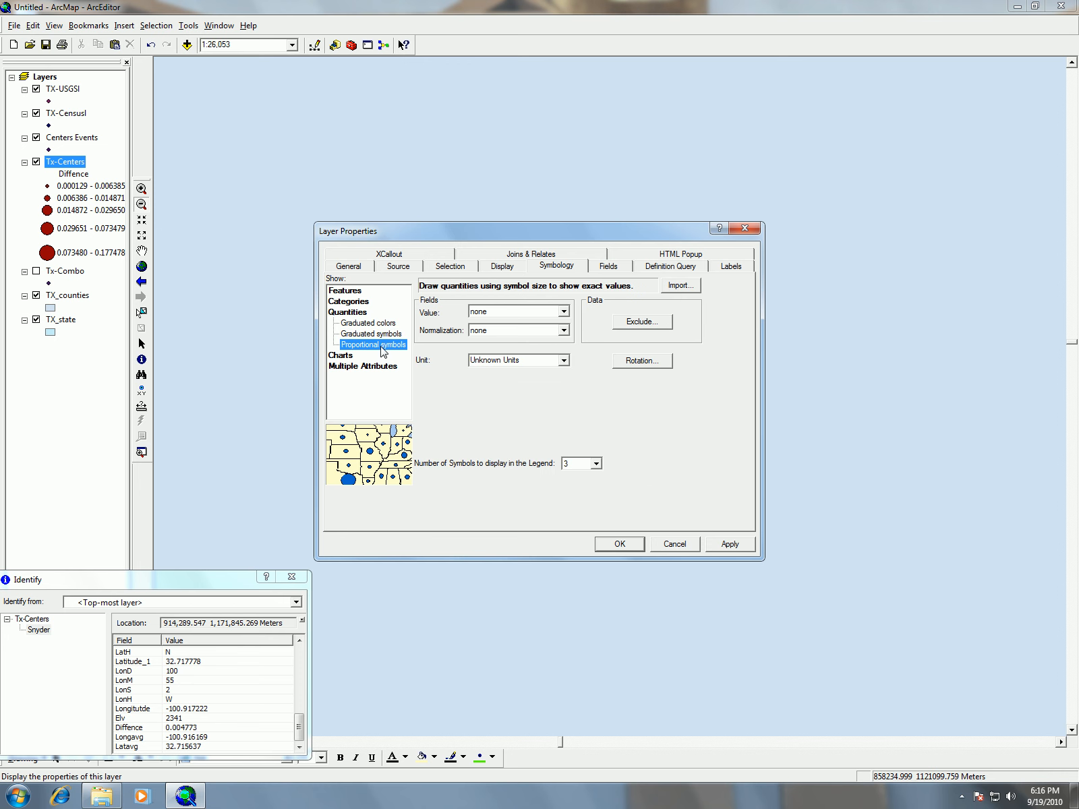
click(559, 310)
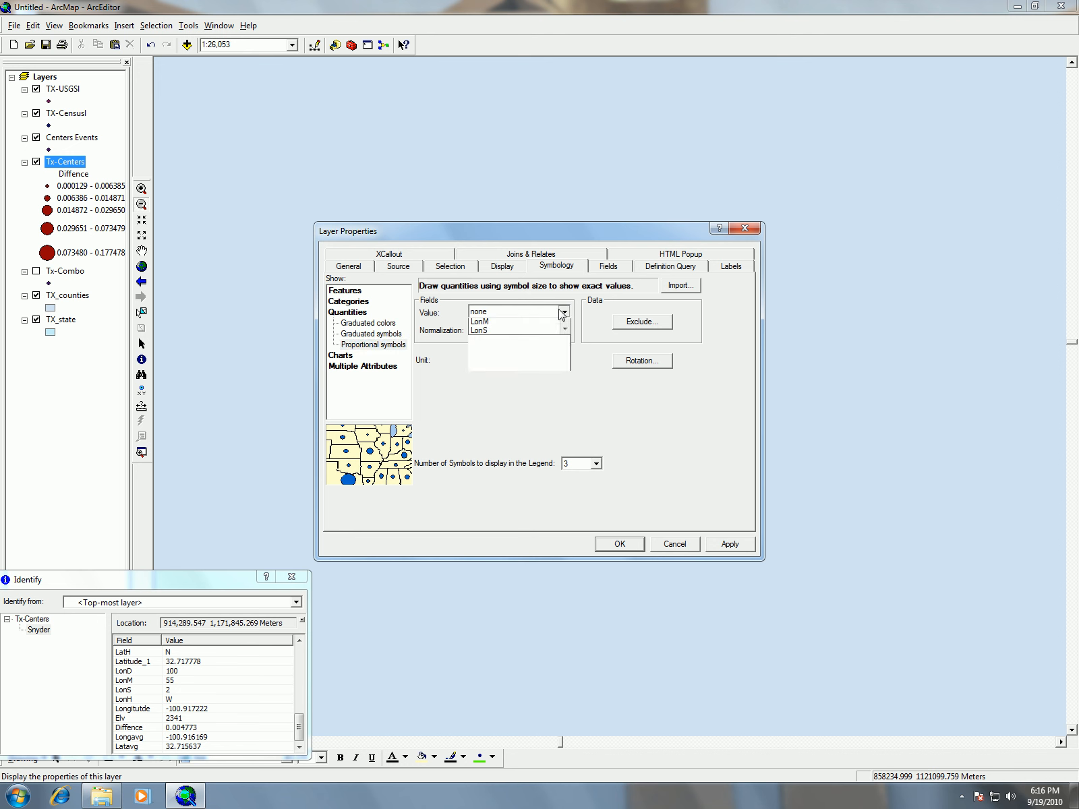
scroll(540, 509, down, 5)
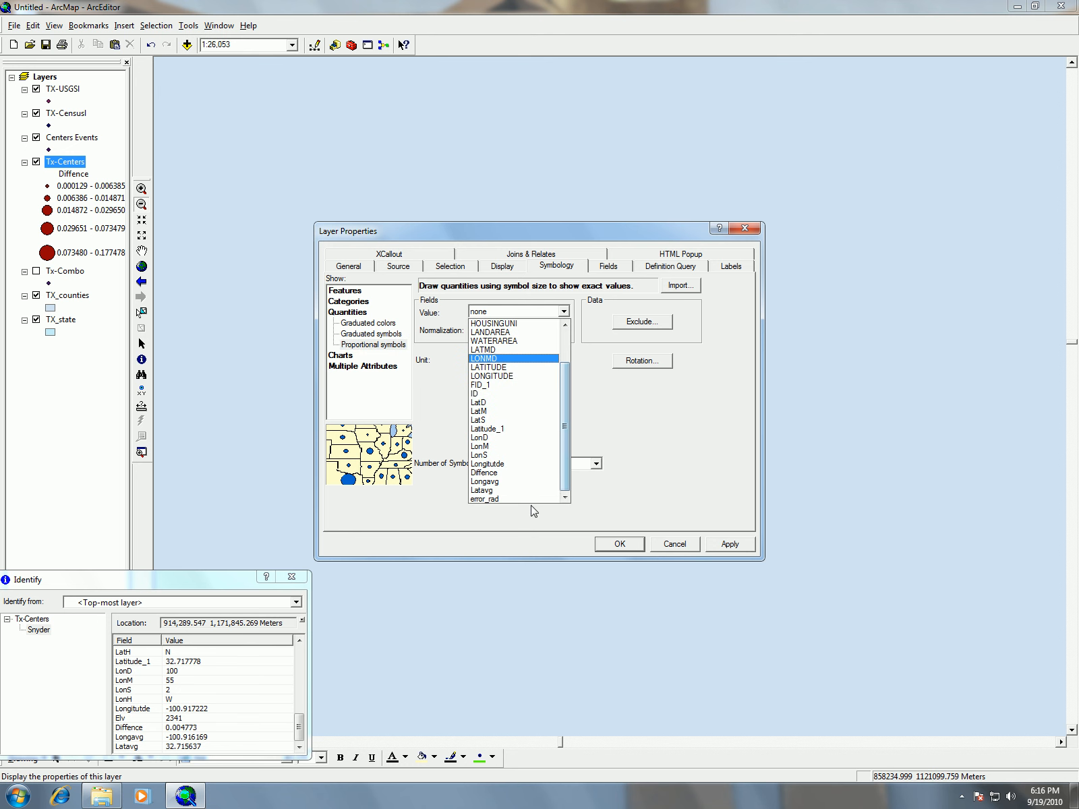
click(516, 498)
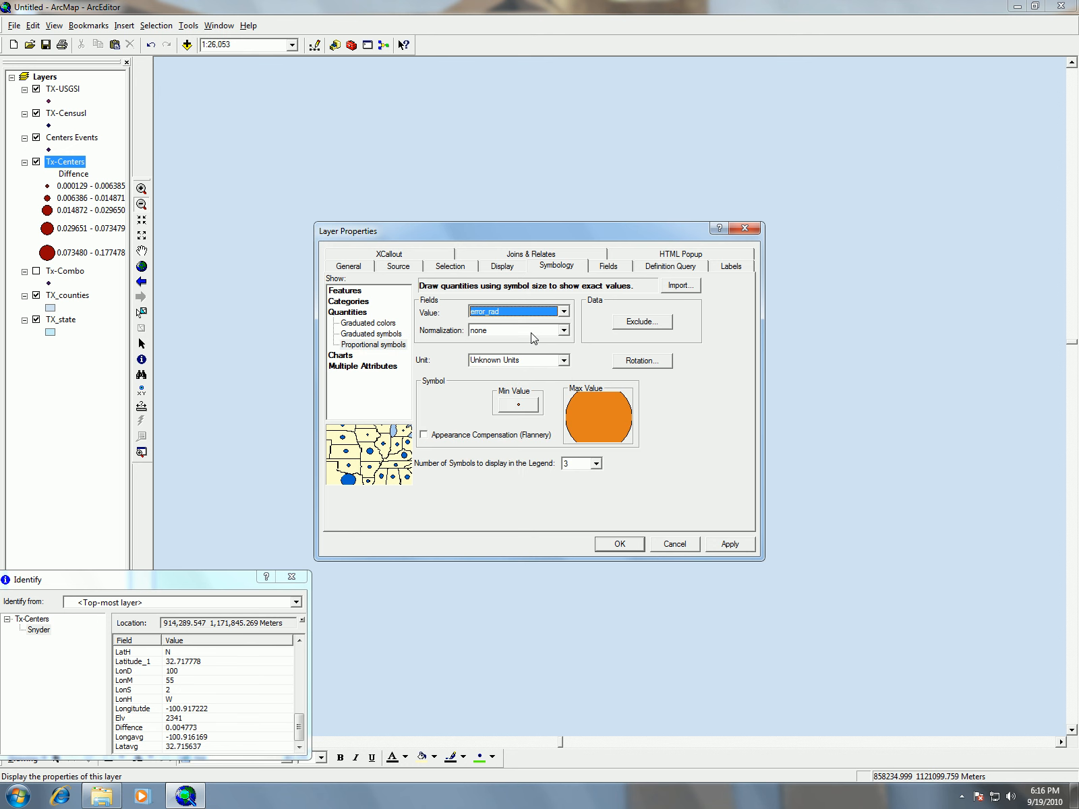
Set the proportional symbols' unit to Decimal Degrees and apply the symbology to Tx-Centers
click(563, 360)
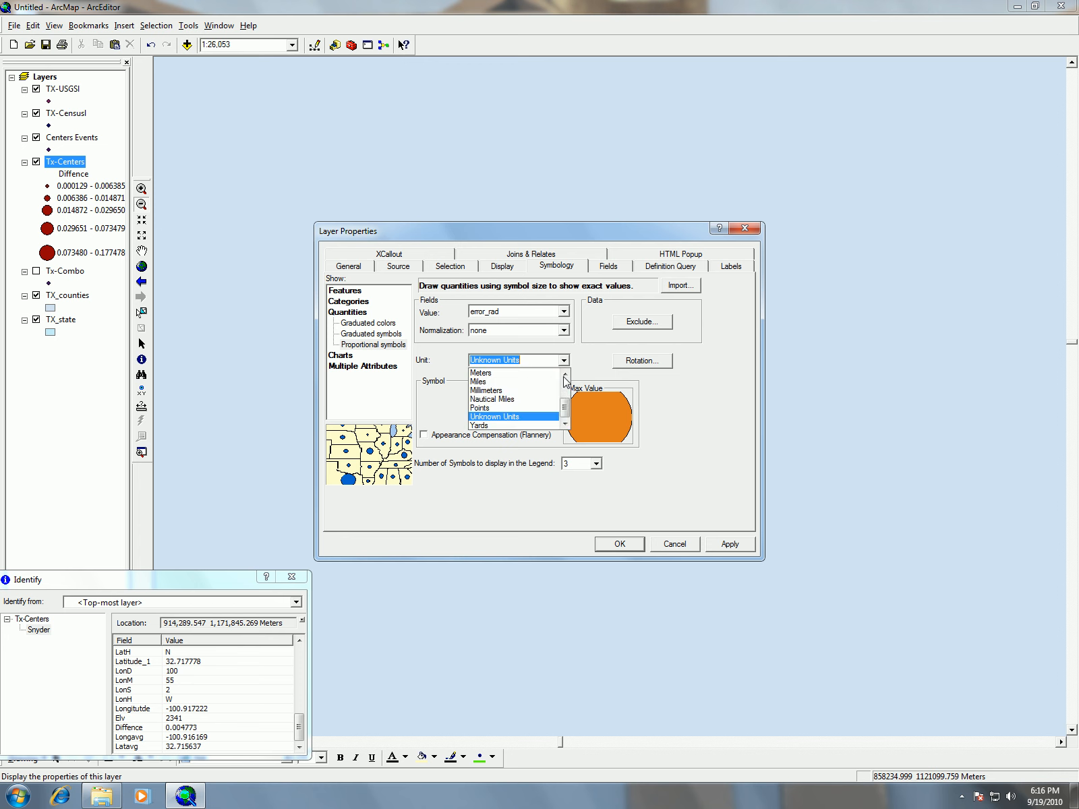
drag(566, 406, 570, 358)
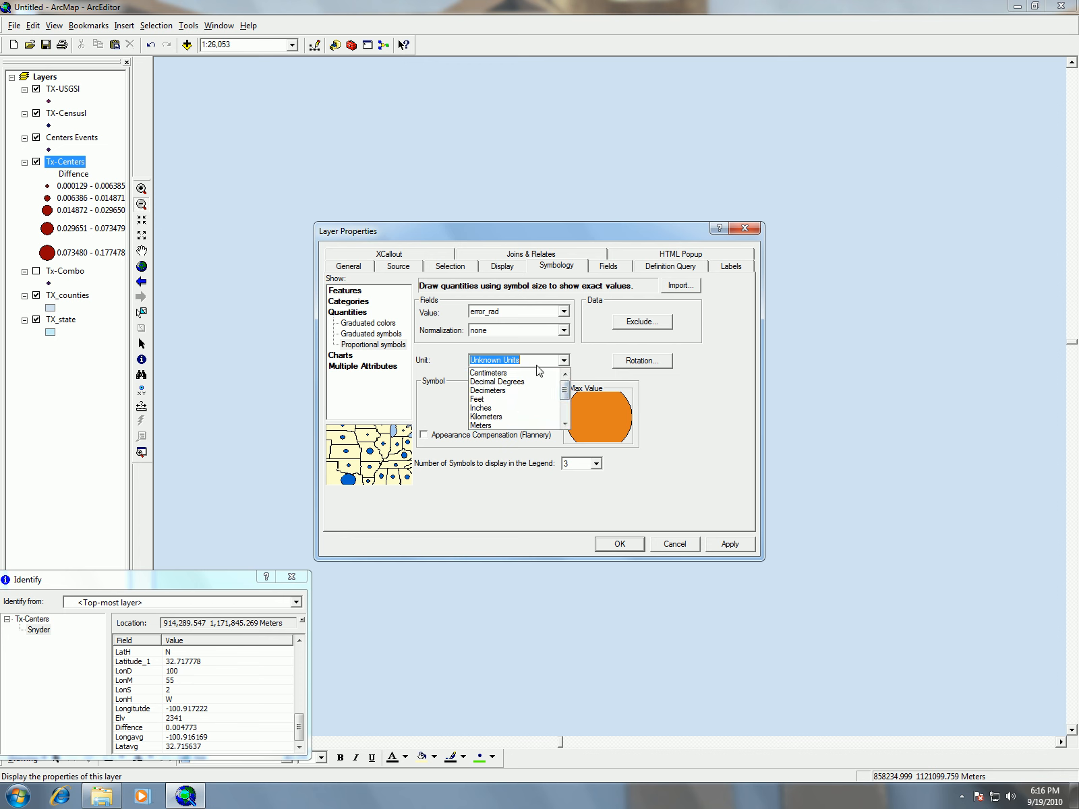
click(518, 384)
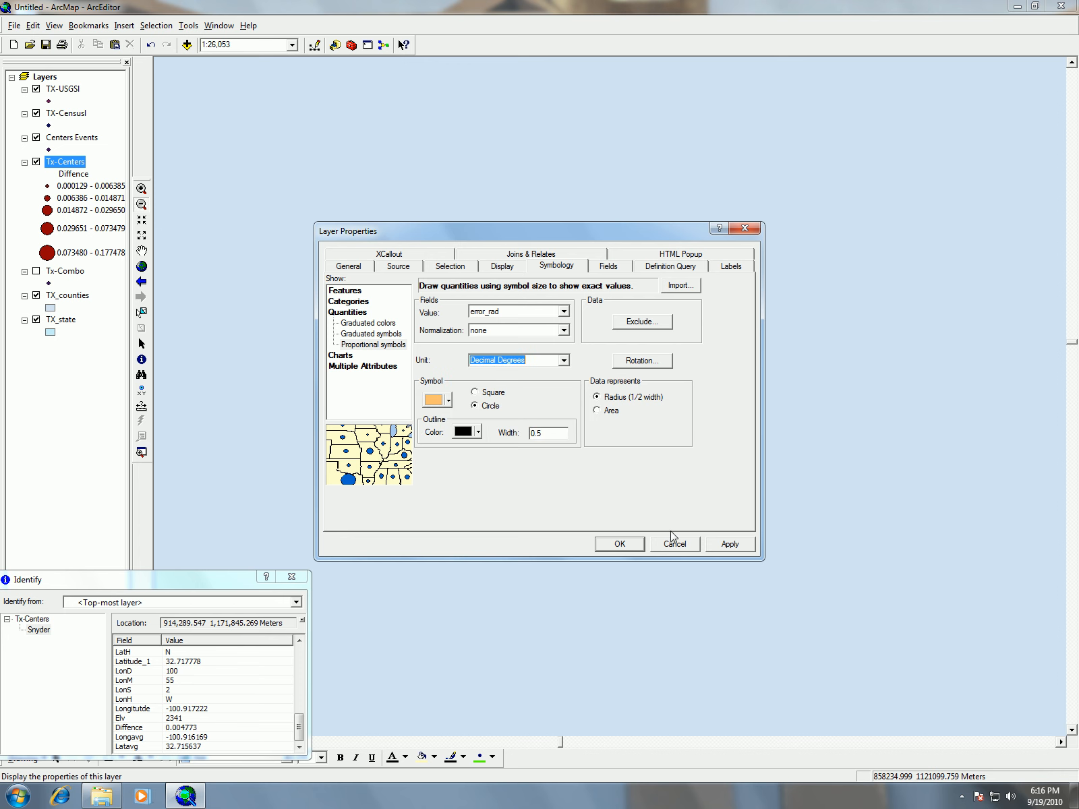
click(728, 545)
click(621, 546)
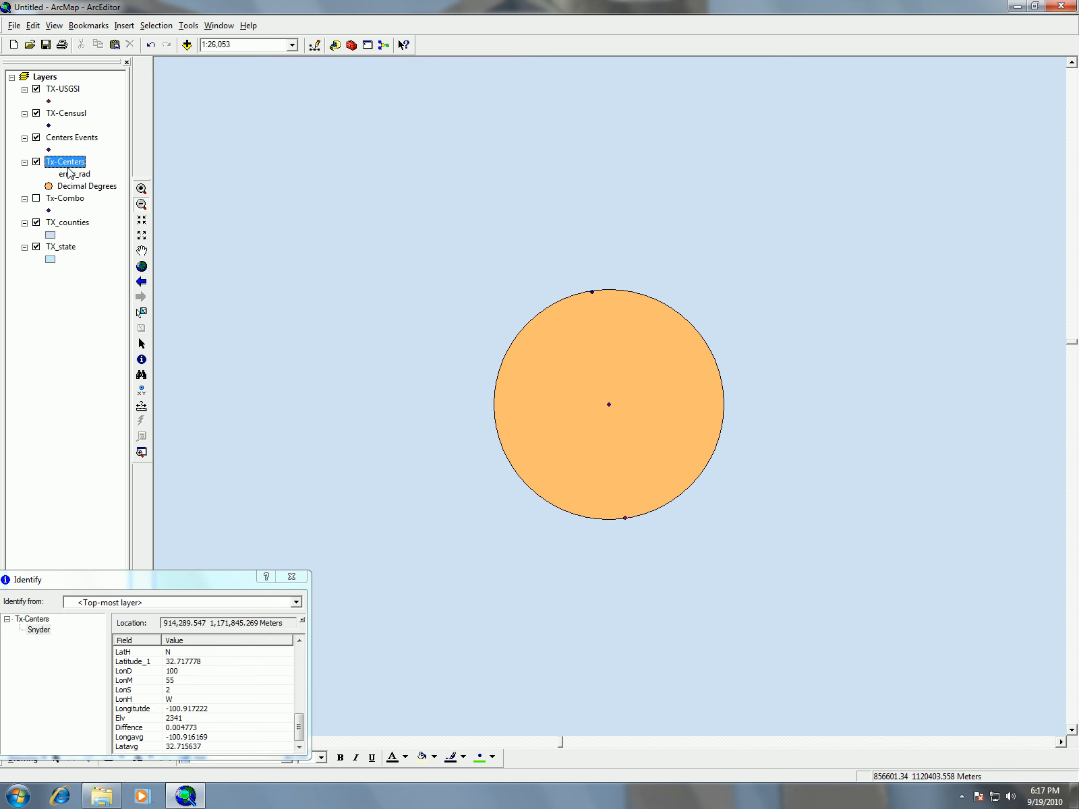
Zoom to the full TX_counties extent, then zoom in on one county to examine the error circles against the source points
right_click(74, 224)
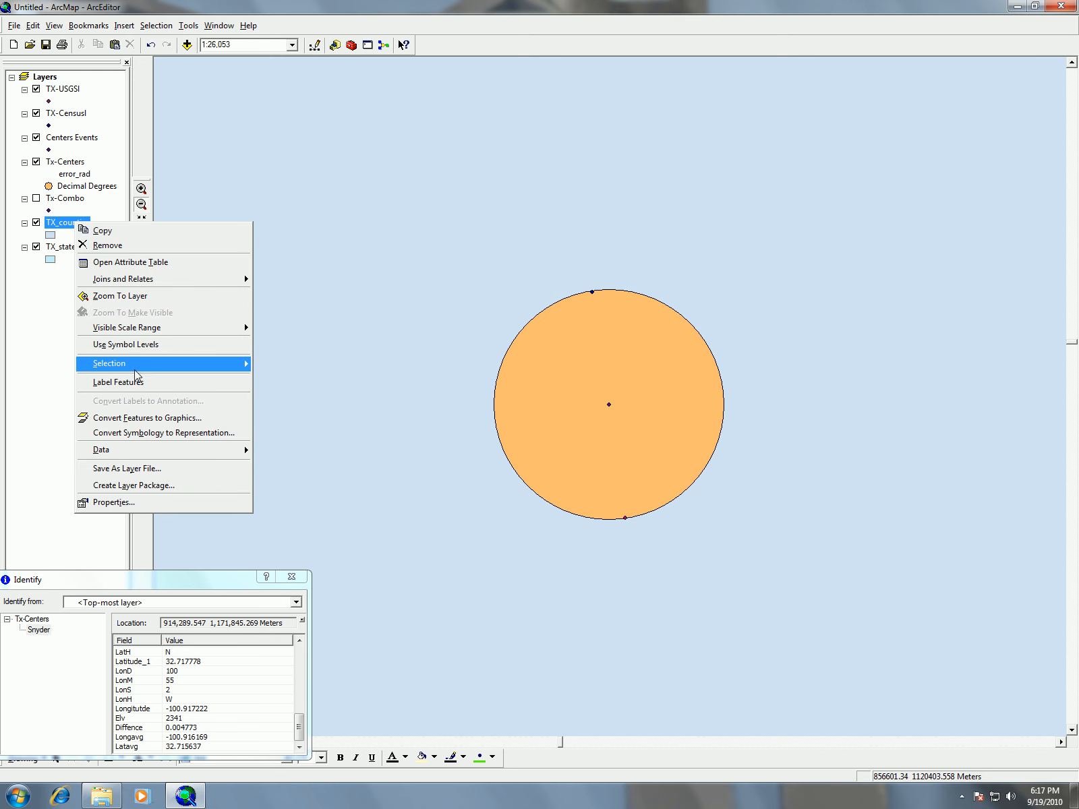
click(132, 295)
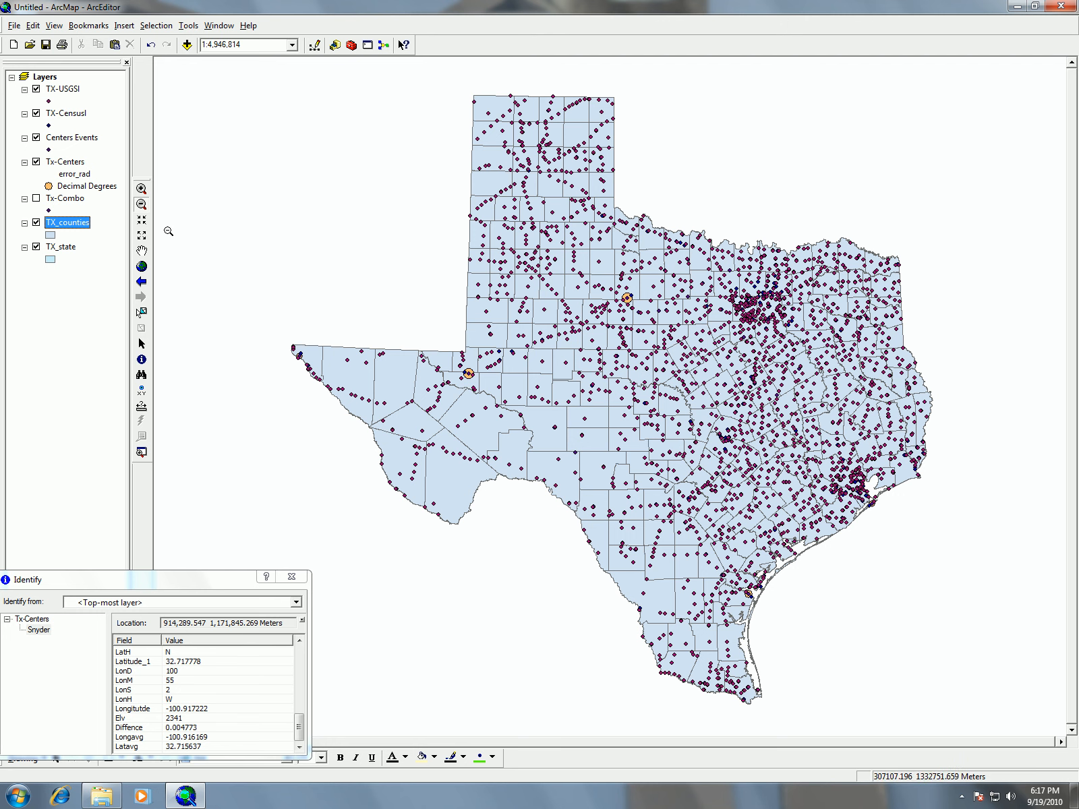
click(772, 474)
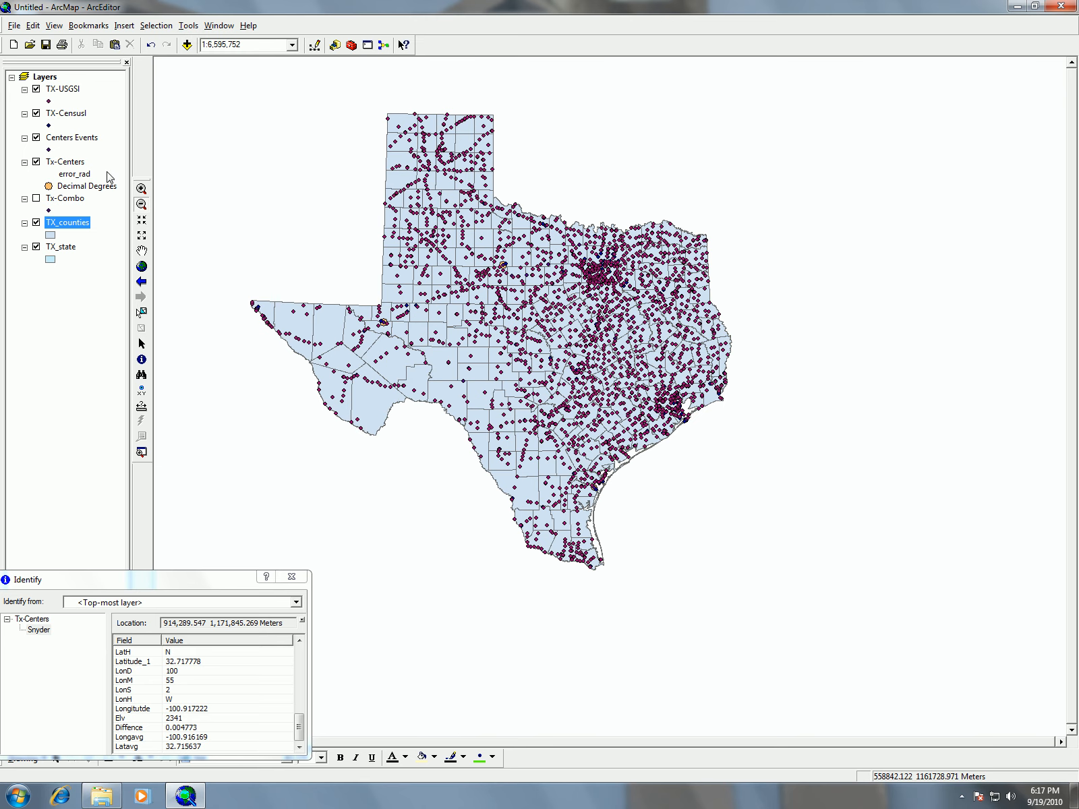
click(142, 189)
drag(542, 335, 620, 427)
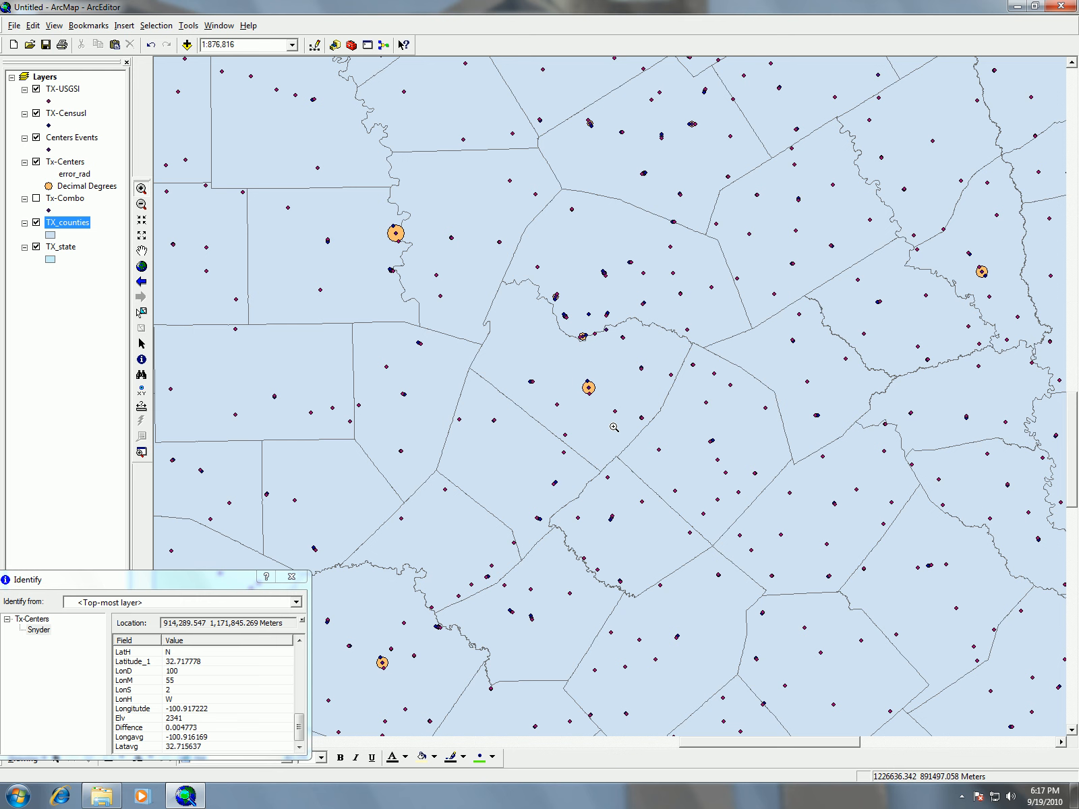
drag(462, 266, 715, 484)
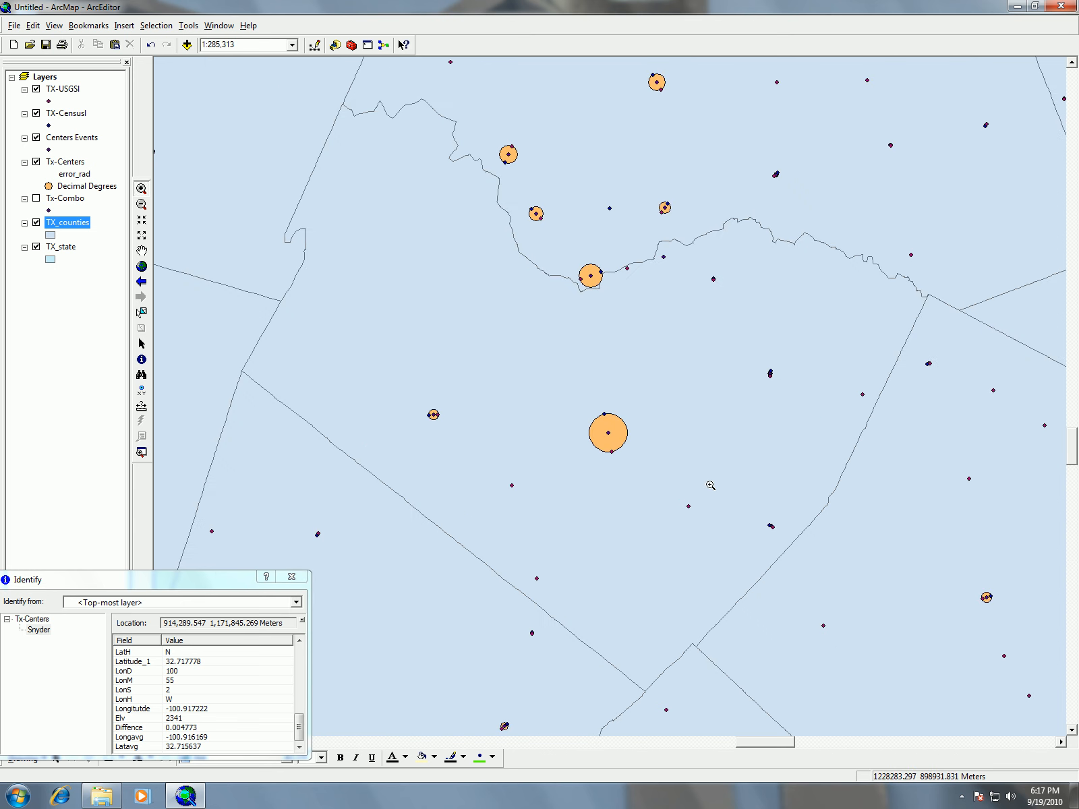